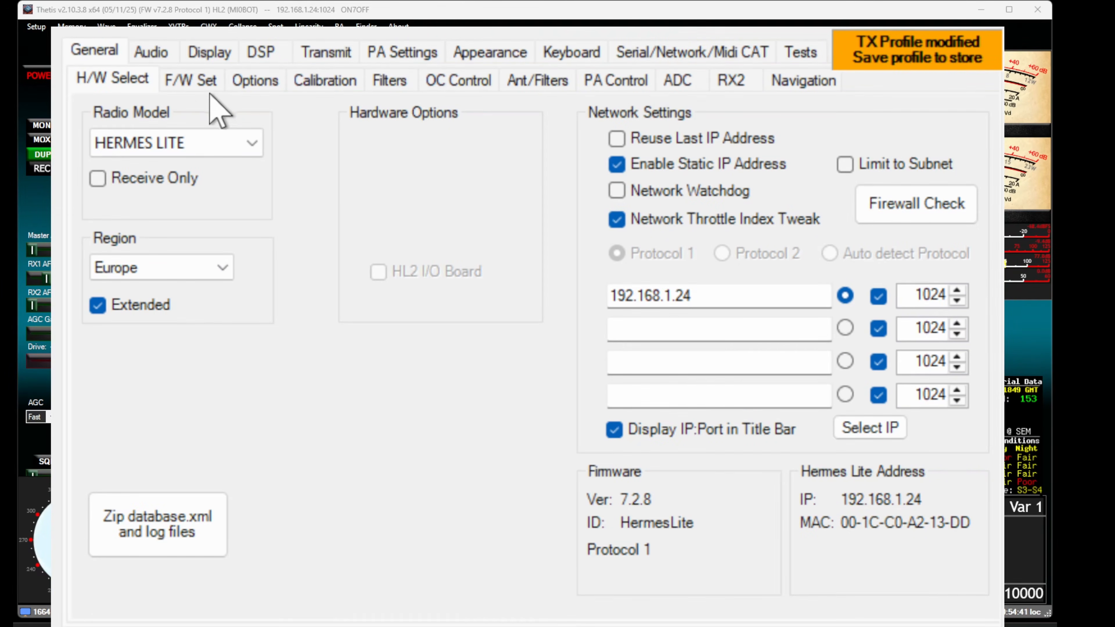
# Start the TCI server bound to 127.0.0.1:50001 in Thetis's network CAT settings
pyautogui.click(664, 53)
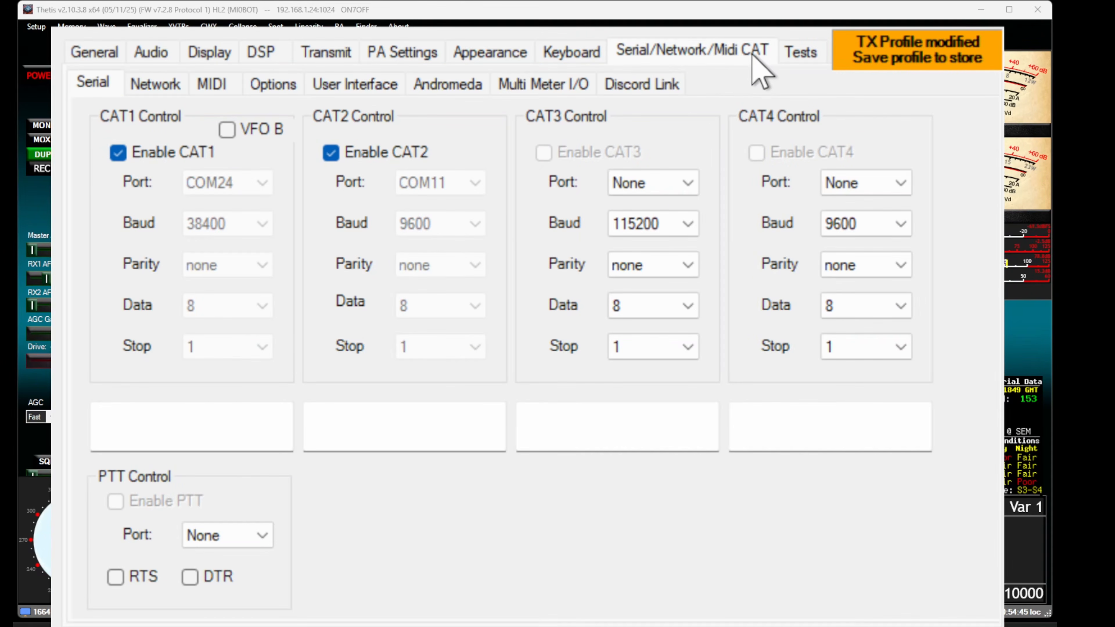
pyautogui.click(163, 88)
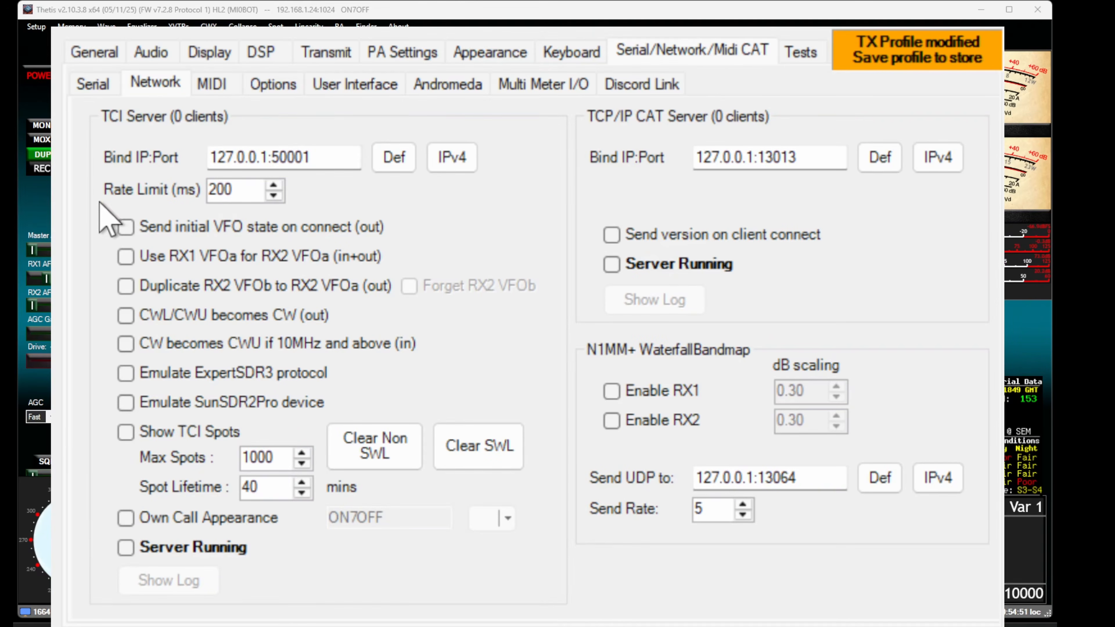
pyautogui.click(126, 548)
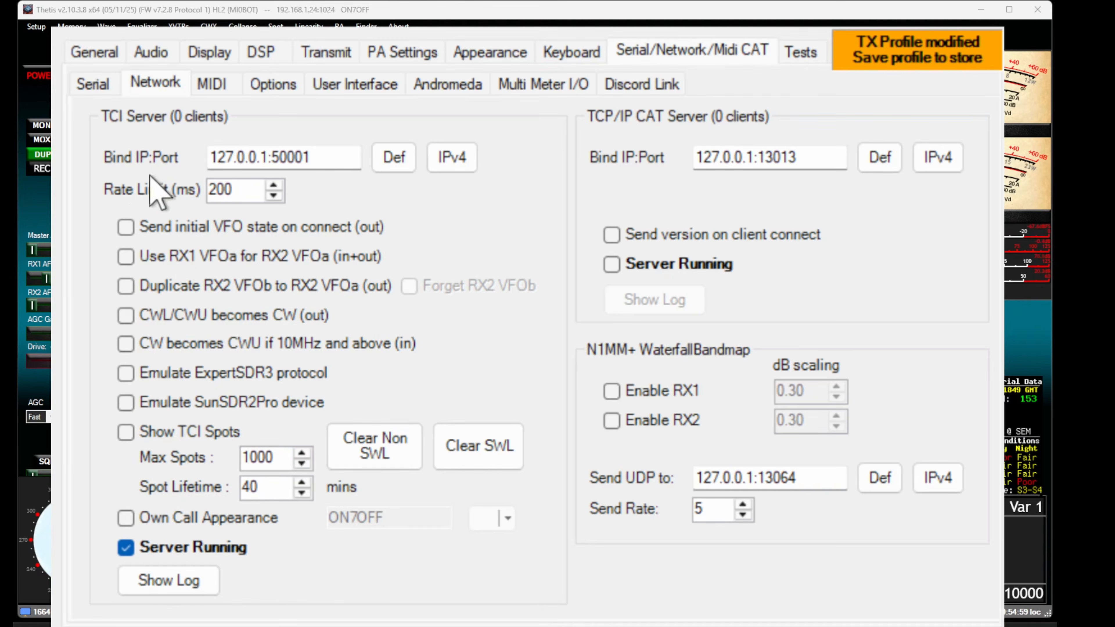
# Enable sending the initial VFO state on connect, using RX1 VFOa for RX2 VFOa, showing TCI spots, and own call appearance
pyautogui.click(126, 227)
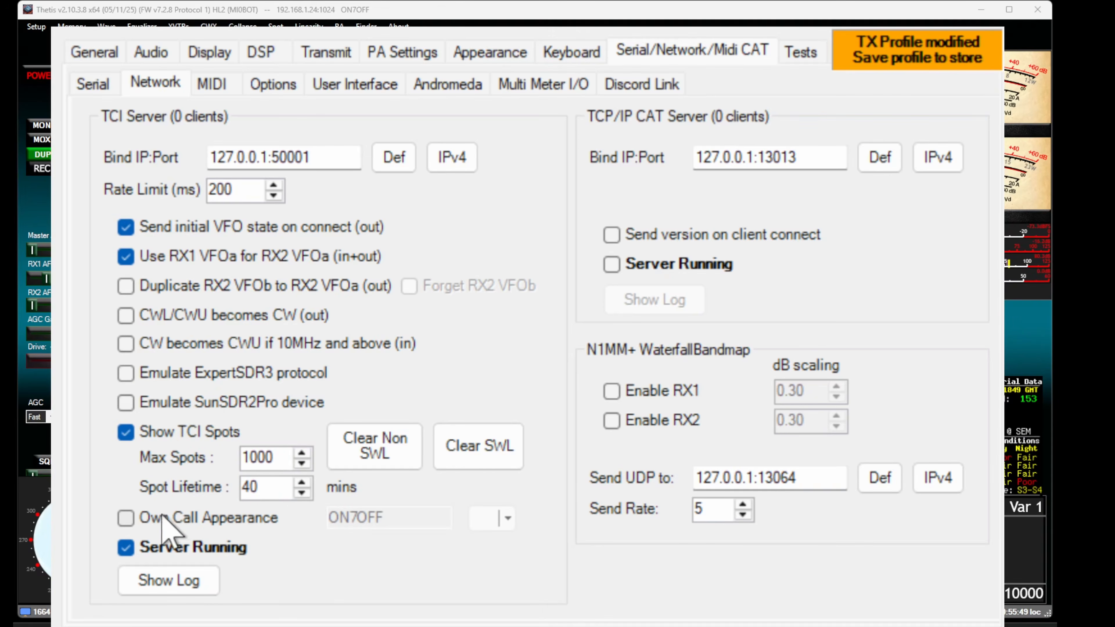
pyautogui.click(126, 521)
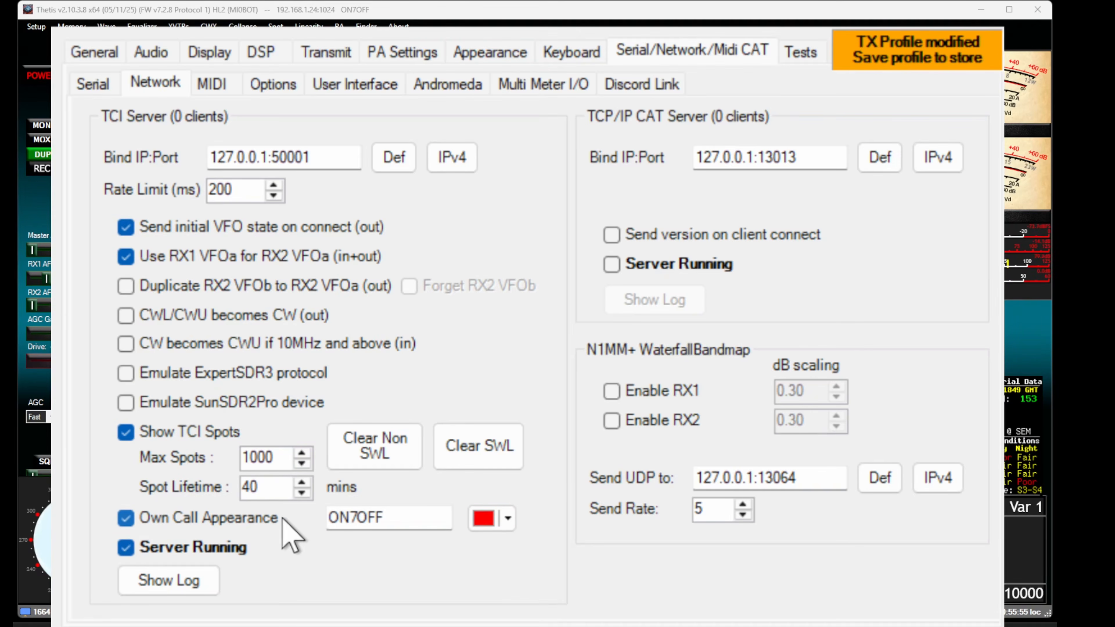
pyautogui.moveTo(385, 519); pyautogui.dragTo(323, 519)
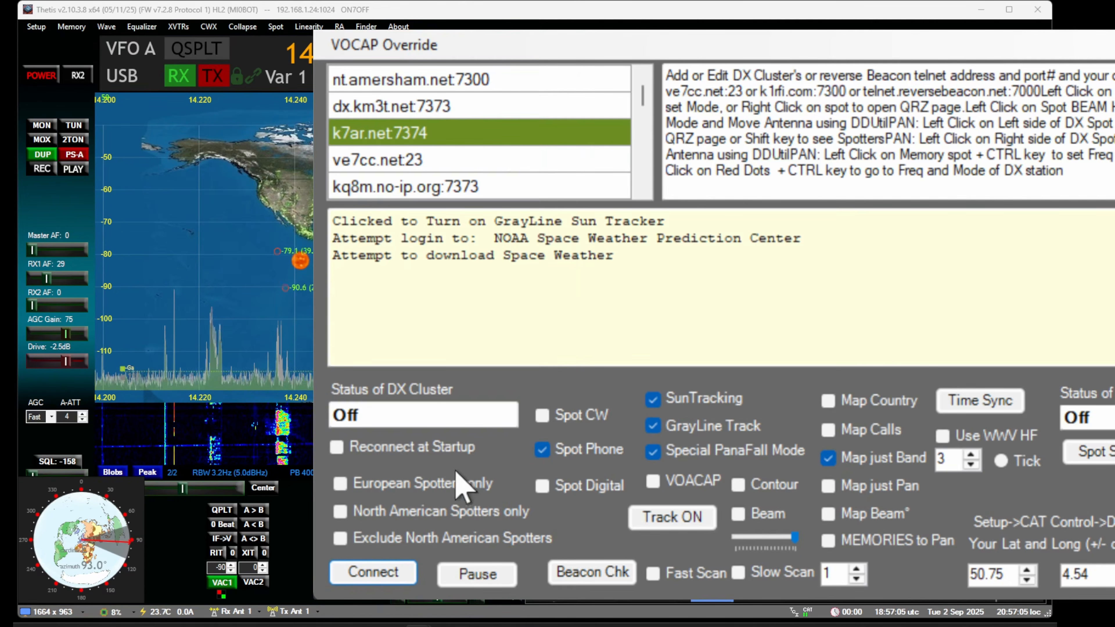
# Connect the spotter to the k7ar.net:7374 DX cluster and disconnect it, and switch map tracking off and back on
pyautogui.click(373, 572)
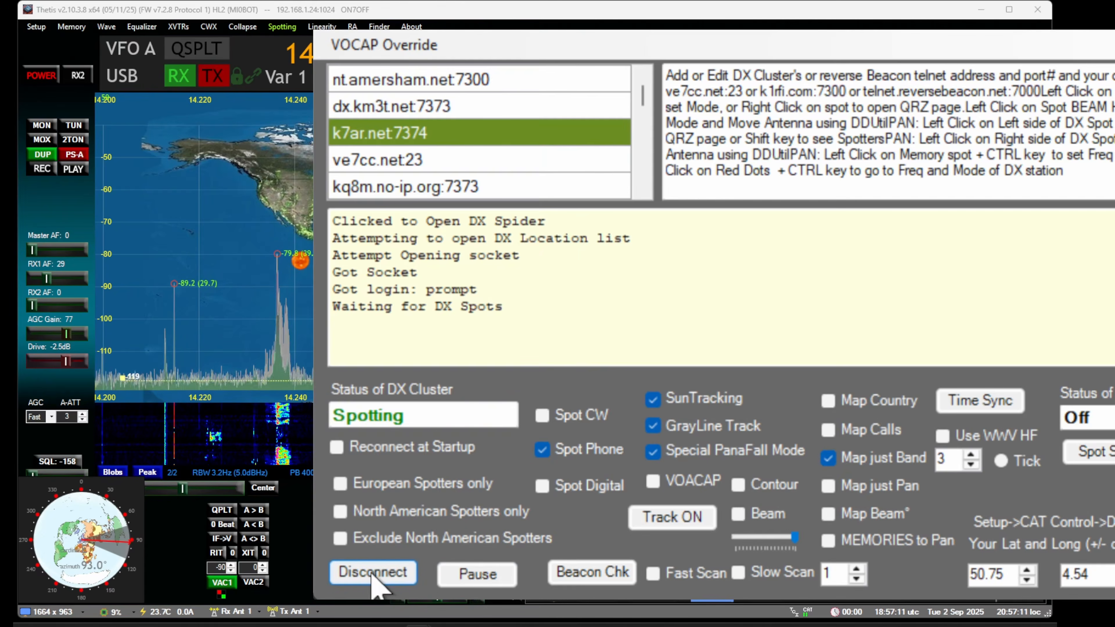
pyautogui.click(372, 573)
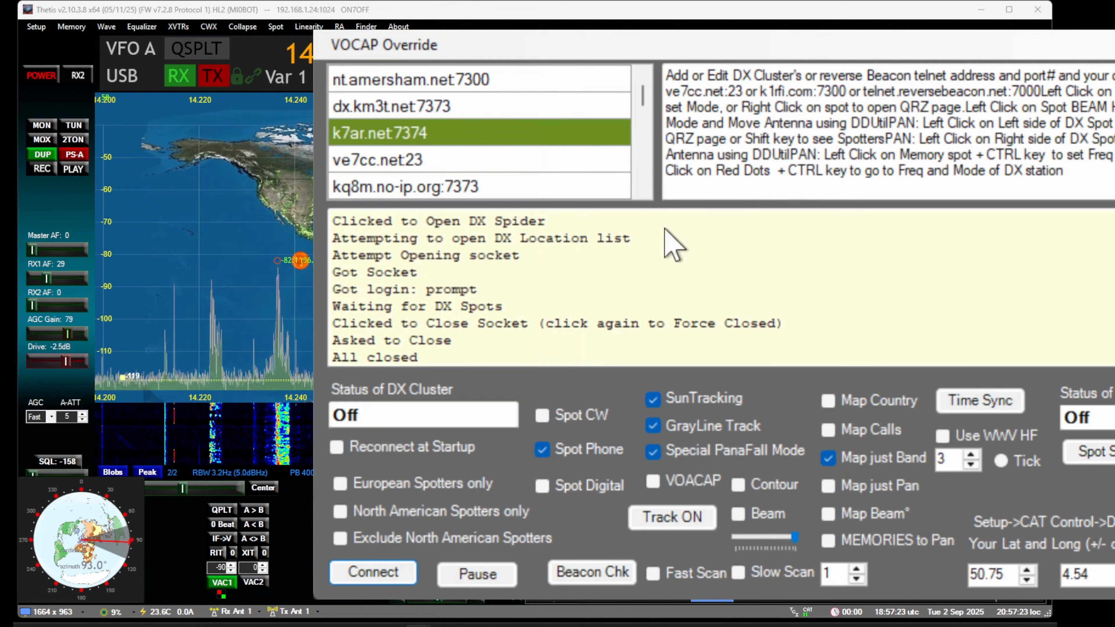
pyautogui.click(674, 527)
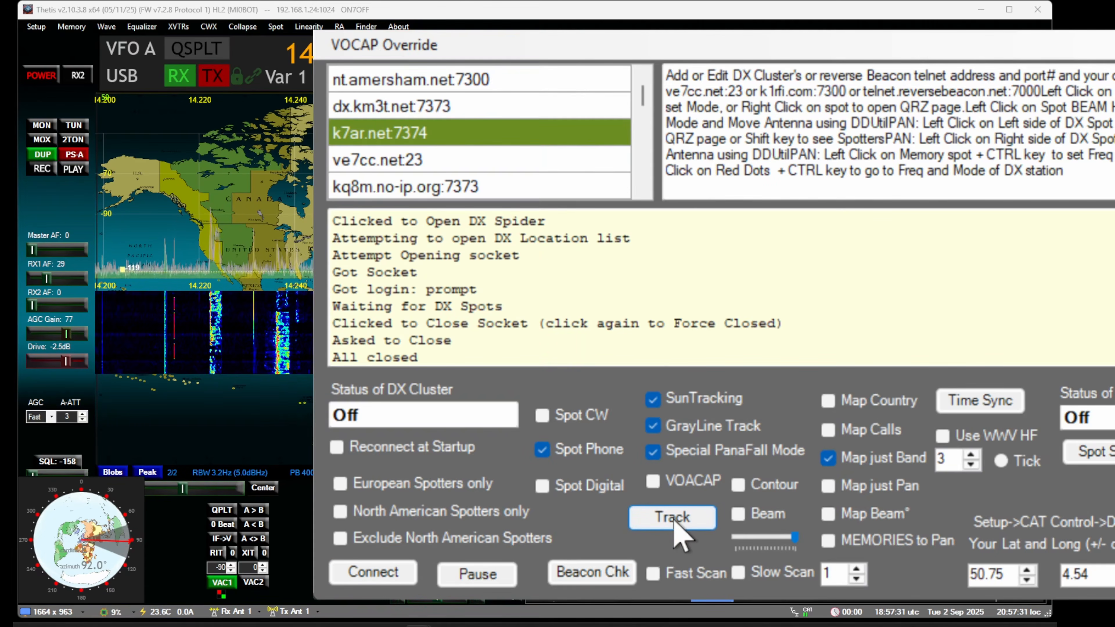
pyautogui.click(675, 524)
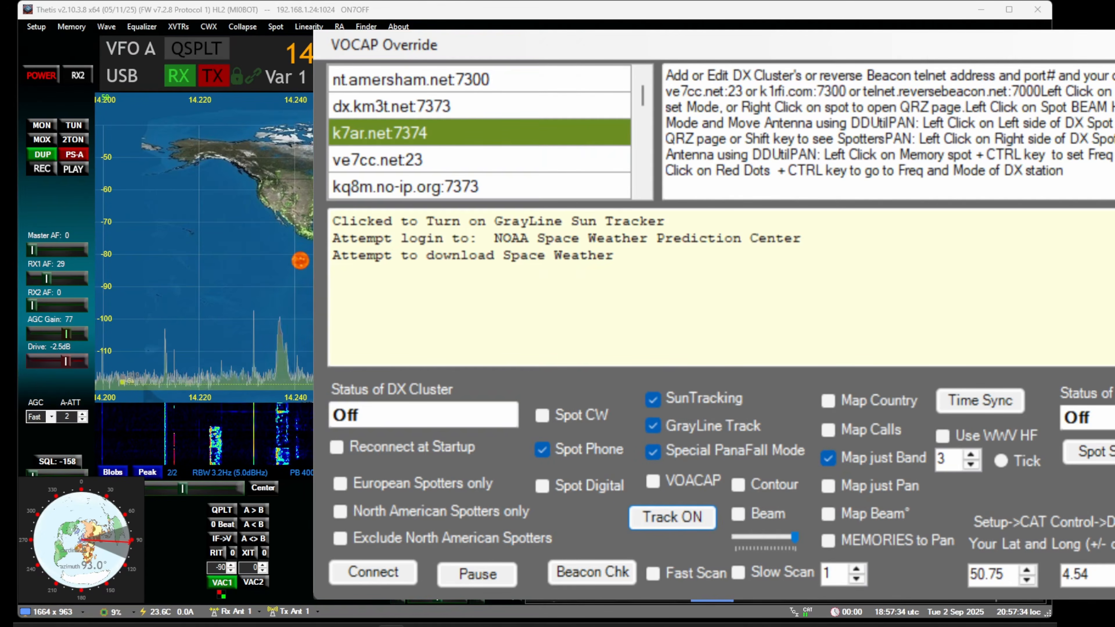
pyautogui.moveTo(540, 45); pyautogui.dragTo(388, 31)
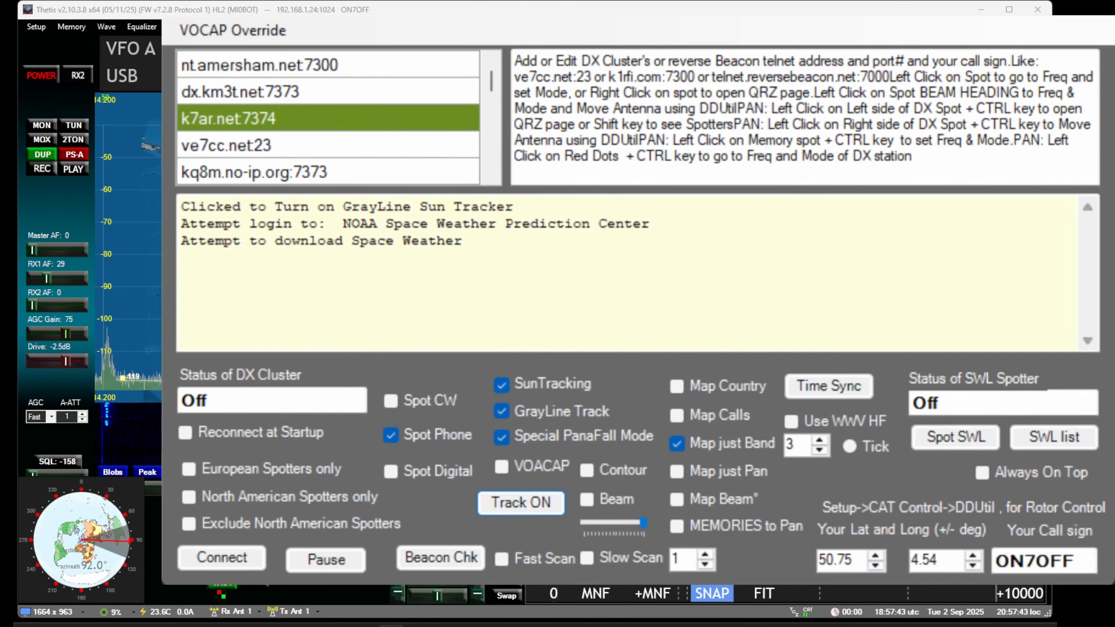
pyautogui.hotkey('alt', 'F4')
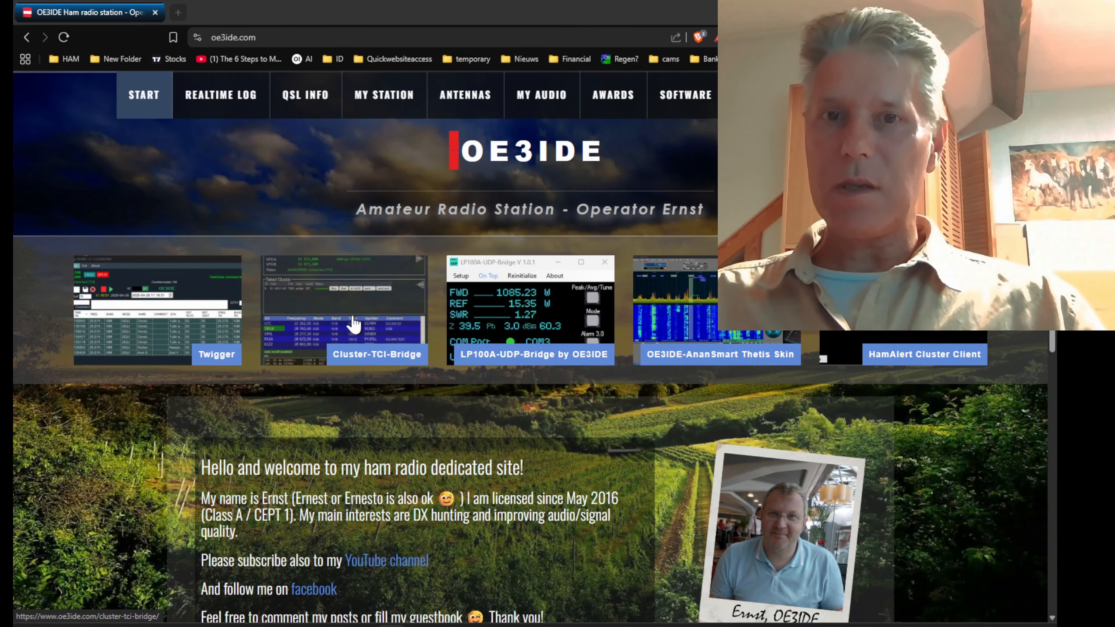
# In the browser, download Cluster-TCI-Bridge 2.0.12 from its page on oe3ide.com and open the downloaded zip archive
pyautogui.click(354, 325)
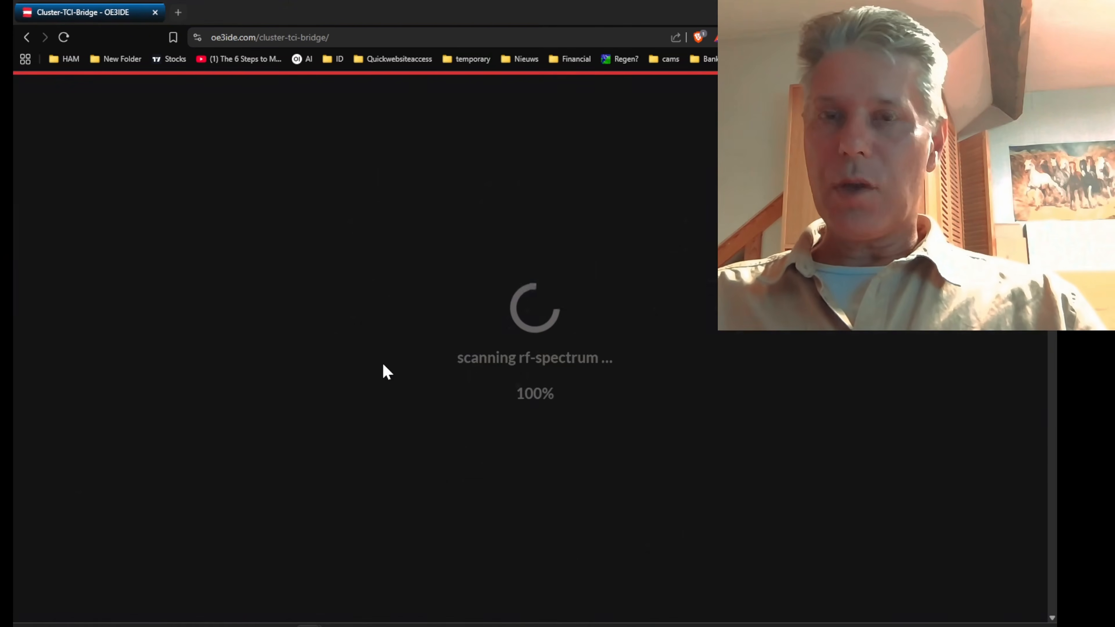
pyautogui.scroll(-8, 382, 372)
pyautogui.scroll(-12, 381, 373)
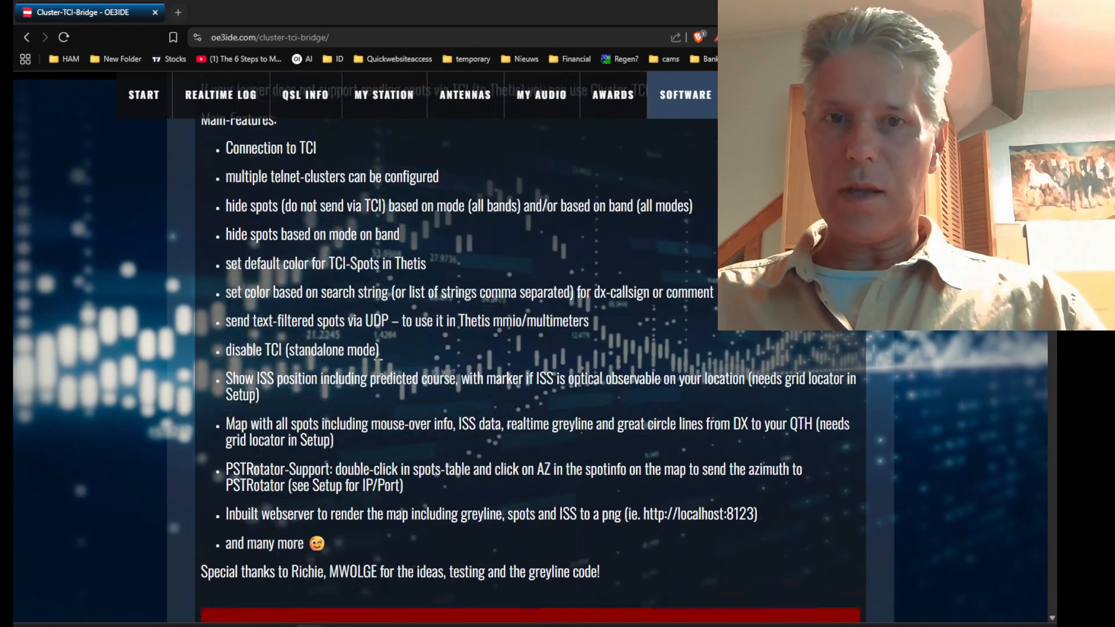
pyautogui.scroll(-7, 378, 374)
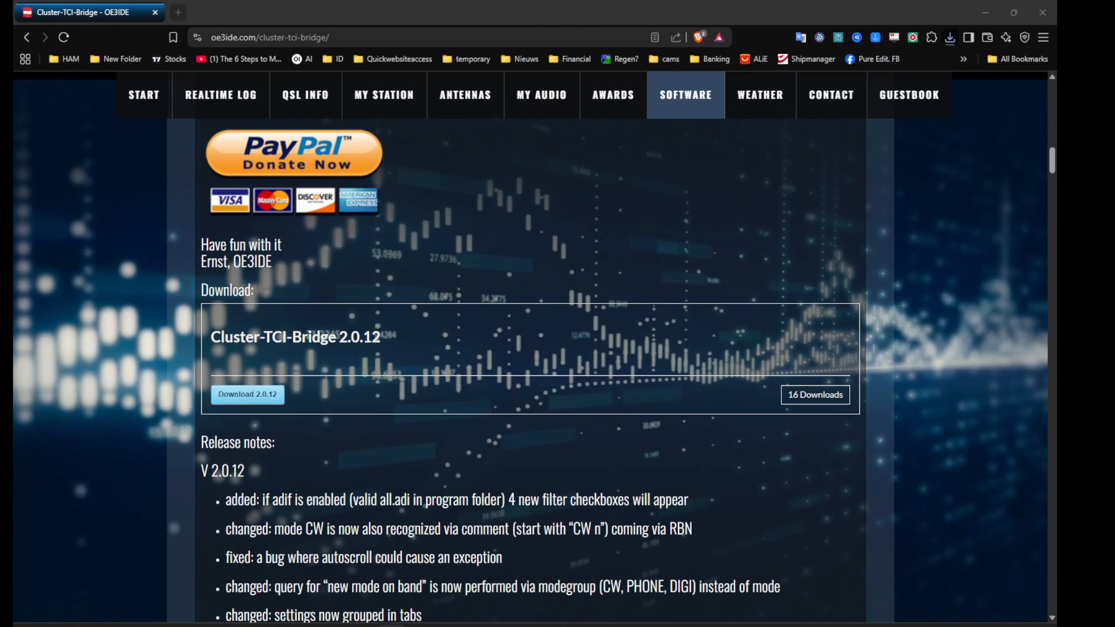
pyautogui.click(951, 38)
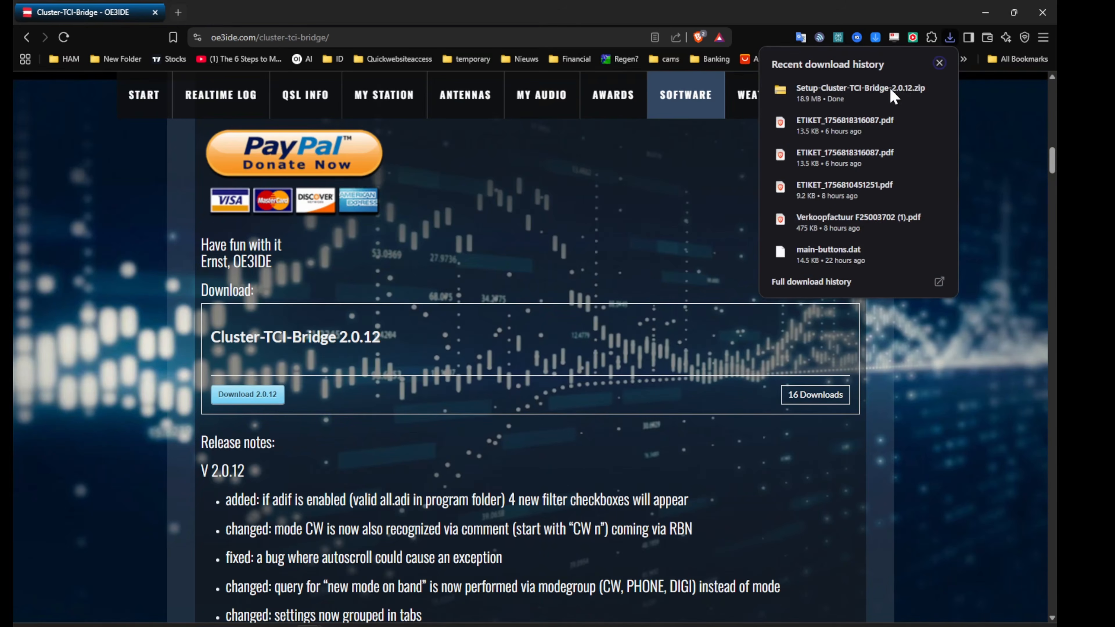
pyautogui.click(886, 100)
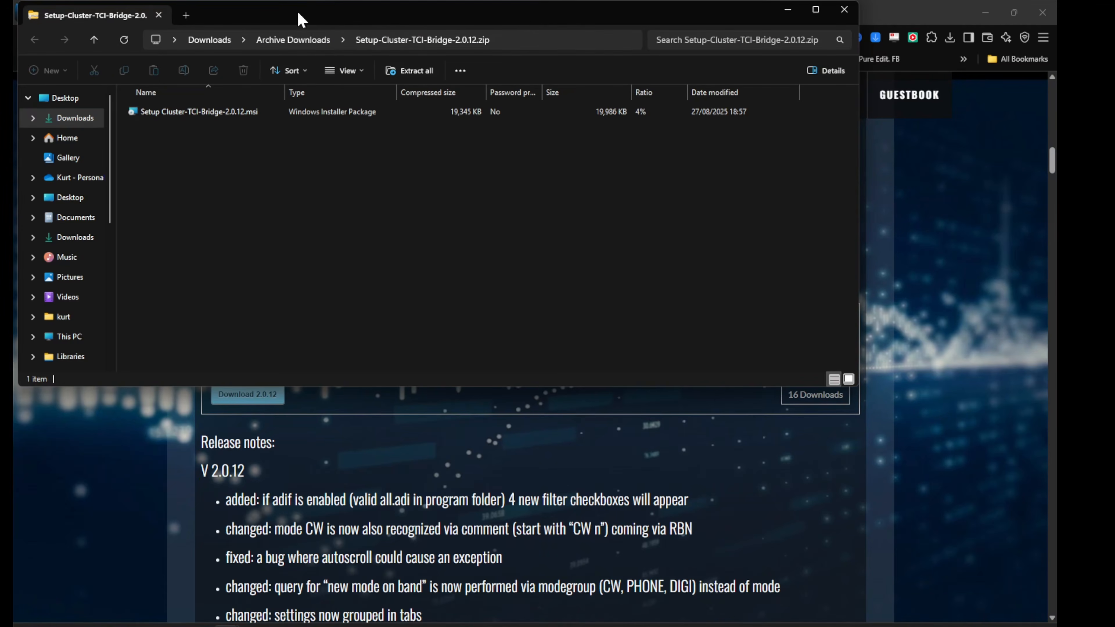
# Run Setup Cluster-TCI-Bridge-2.0.12.msi from the archive and allow it despite the unknown publisher
pyautogui.moveTo(299, 13); pyautogui.dragTo(638, 217)
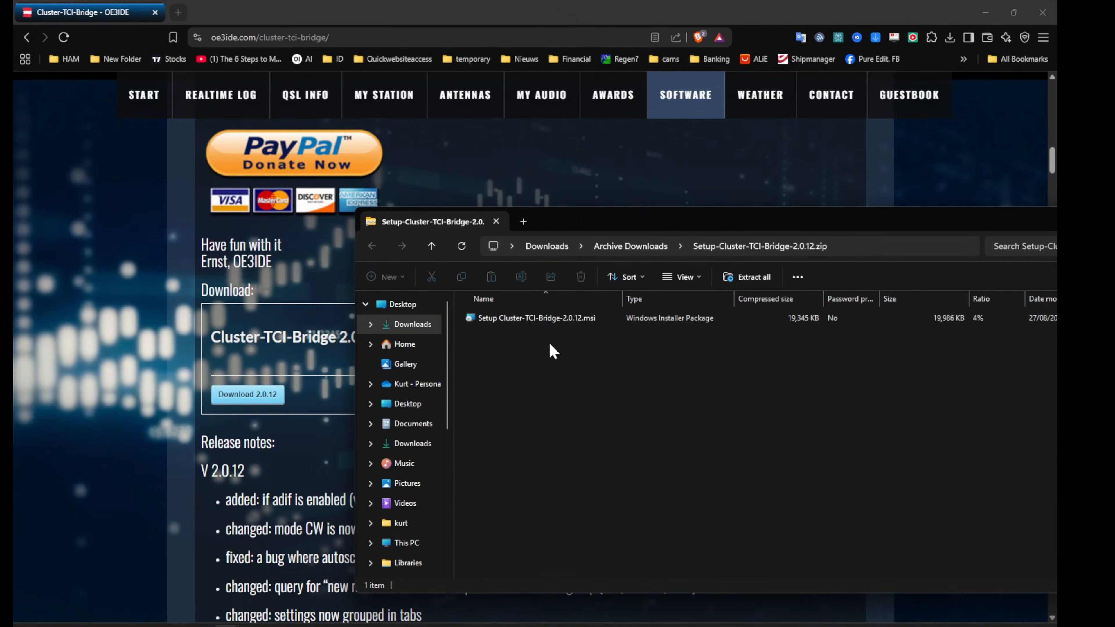
pyautogui.doubleClick(548, 319)
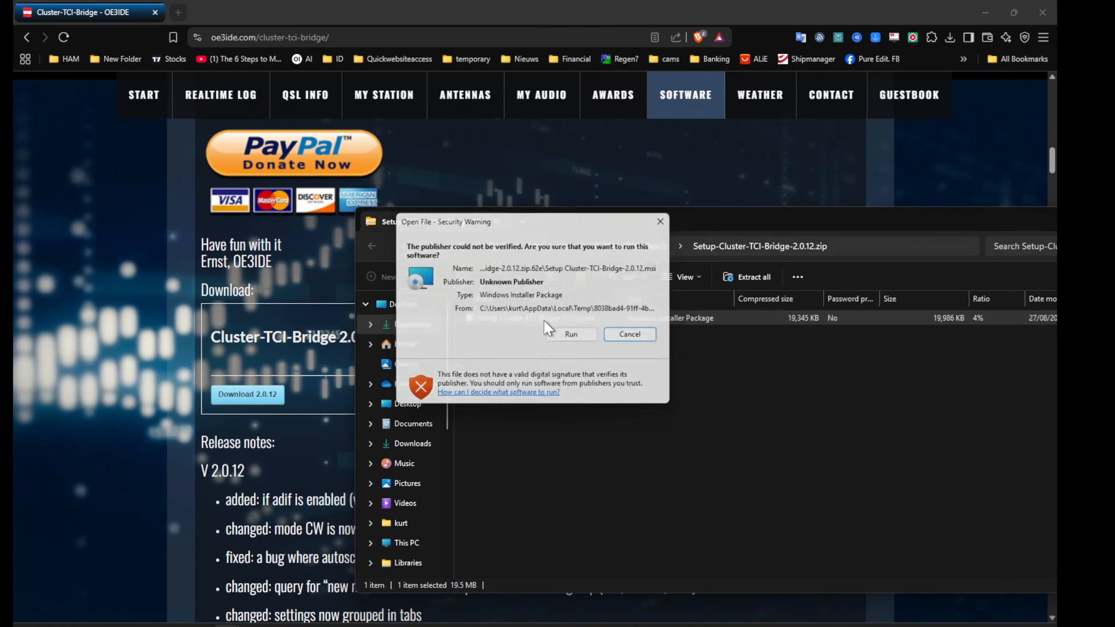
pyautogui.click(575, 337)
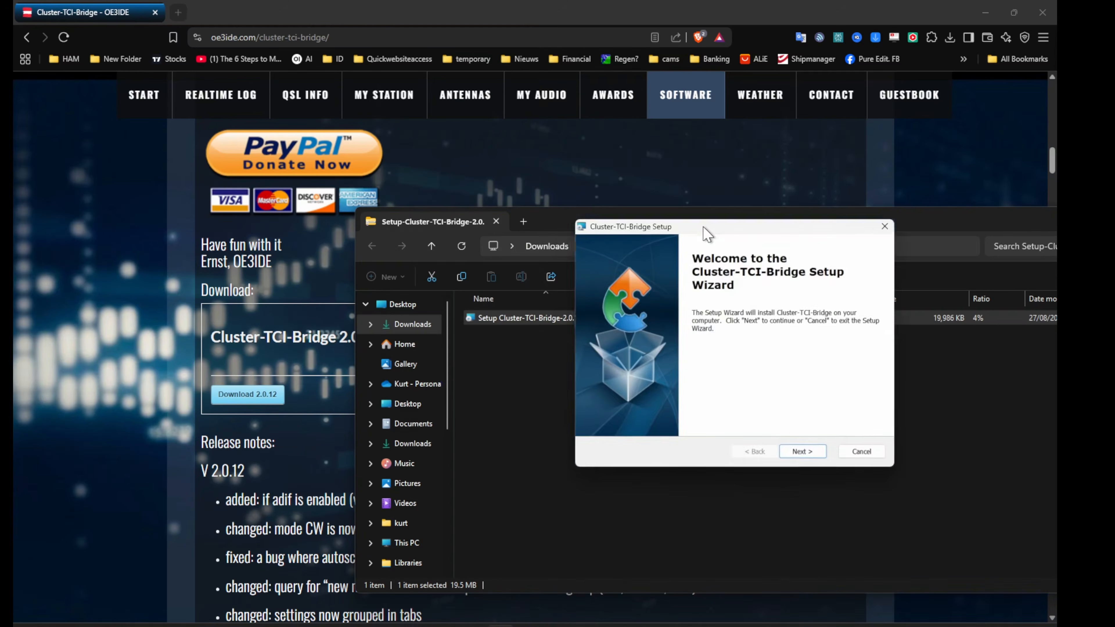
# Install Cluster-TCI-Bridge into the default Documents folder and launch it on finishing the wizard
pyautogui.moveTo(705, 231); pyautogui.dragTo(493, 176)
pyautogui.click(590, 393)
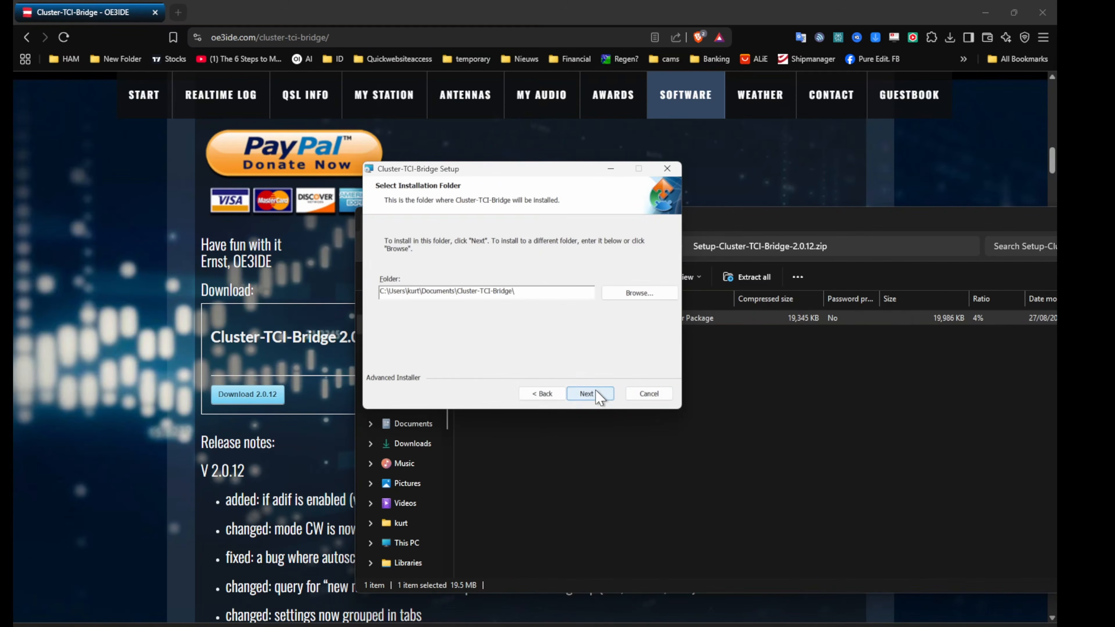
pyautogui.click(596, 393)
pyautogui.click(598, 393)
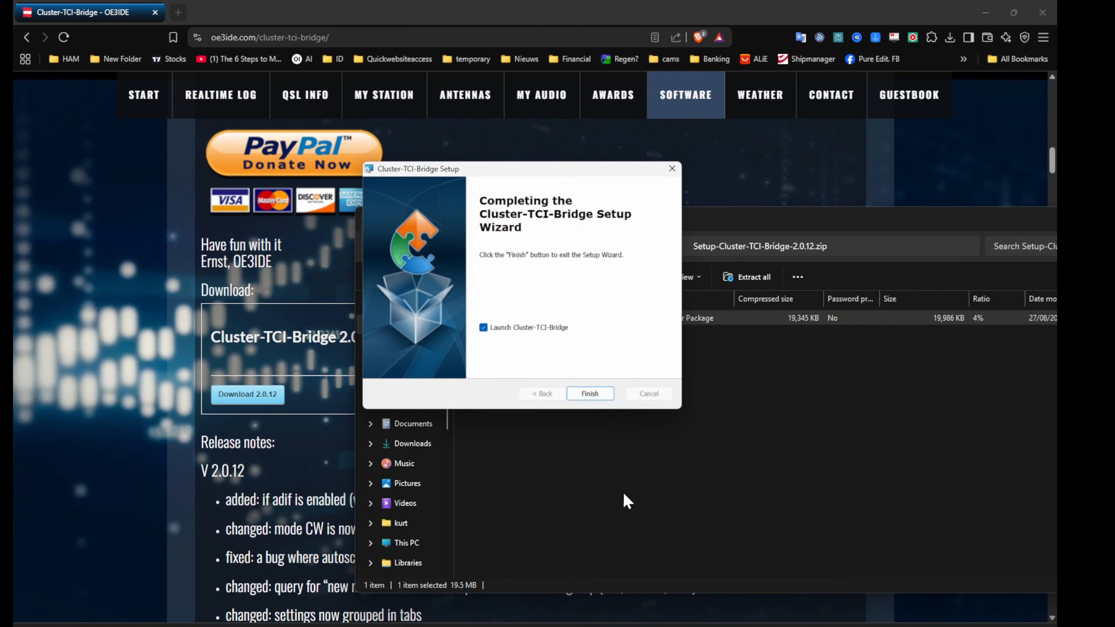
pyautogui.click(580, 392)
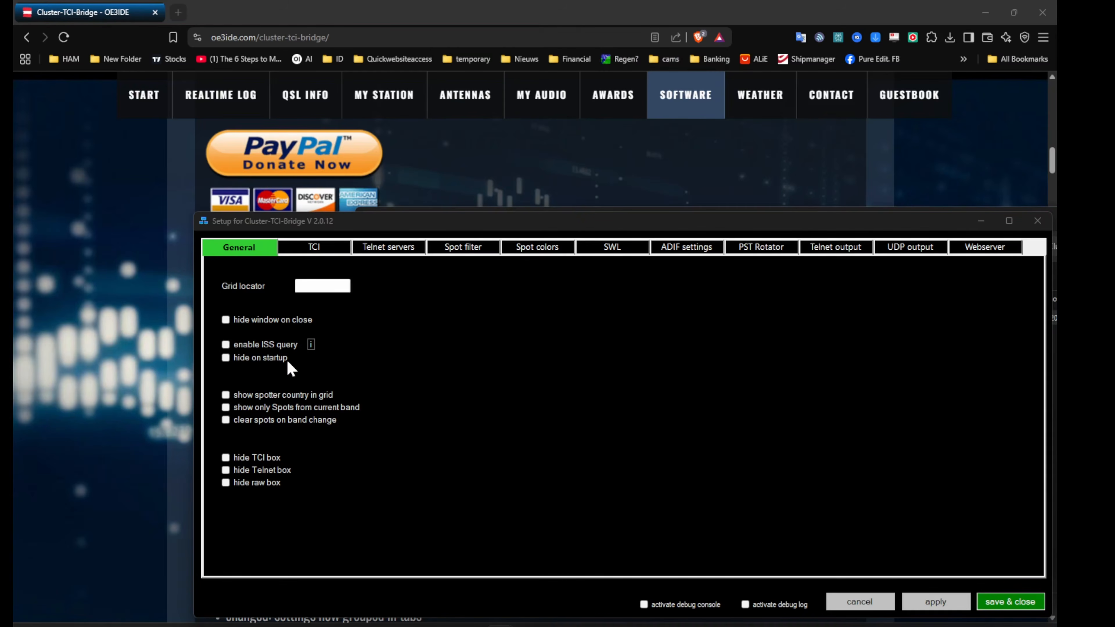
# Set the grid locator to jo20gs and enable hiding the window on close in the bridge's general settings
pyautogui.click(322, 285)
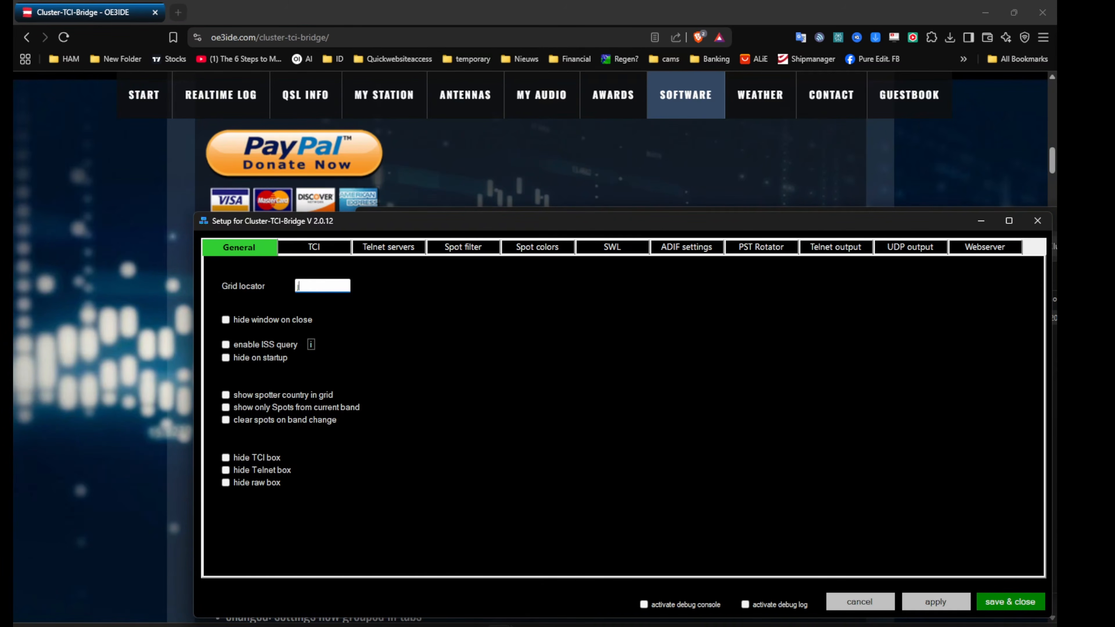
pyautogui.write('jo20gs')
pyautogui.click(237, 322)
pyautogui.click(236, 396)
pyautogui.click(236, 395)
# Set the bridge's TCI IP to 127.0.0.1 and TCI port to 50001
pyautogui.click(315, 248)
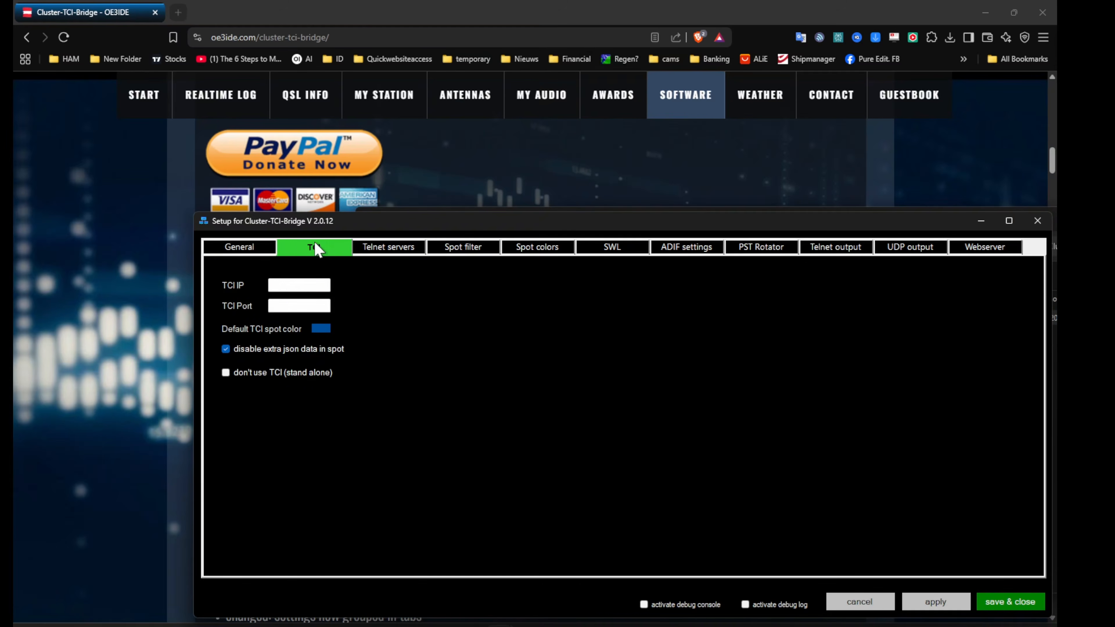
pyautogui.click(298, 288)
pyautogui.write('127.0.0.1')
pyautogui.press('Tab')
pyautogui.write('50001')
# Enter ON7OFF as the callsign used for the telnet servers
pyautogui.click(381, 248)
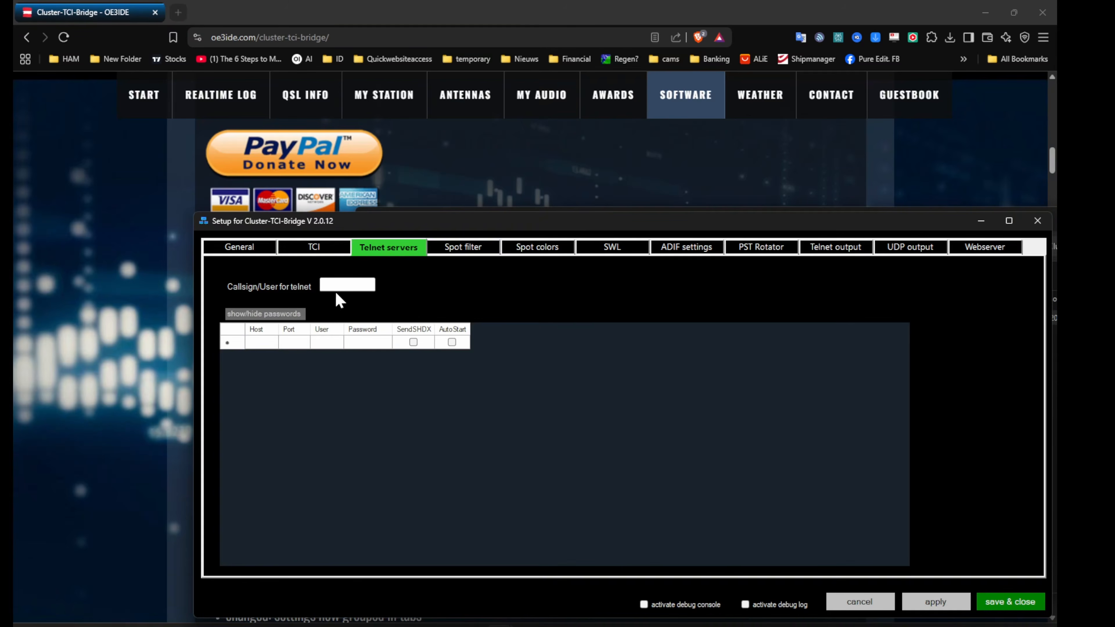
pyautogui.click(358, 284)
pyautogui.write('ON7OFF')
# Add a telnet server entry with v75cc.net as its host
pyautogui.click(268, 342)
pyautogui.write('ve')
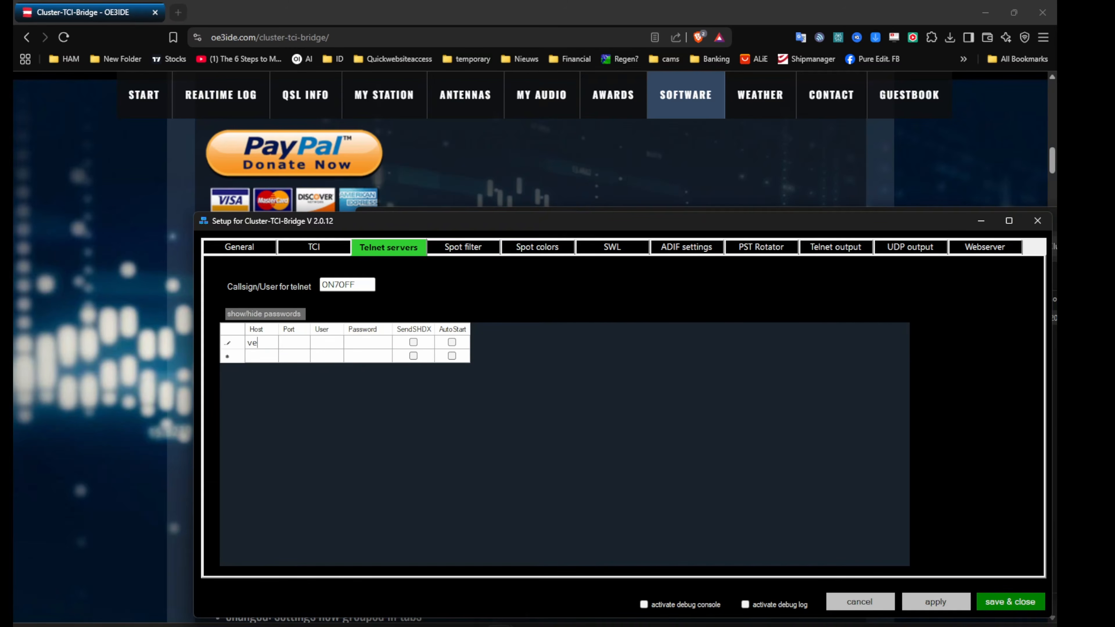
pyautogui.write('5cc.net')
pyautogui.press('Left')
pyautogui.press('Left')
pyautogui.press('Left')
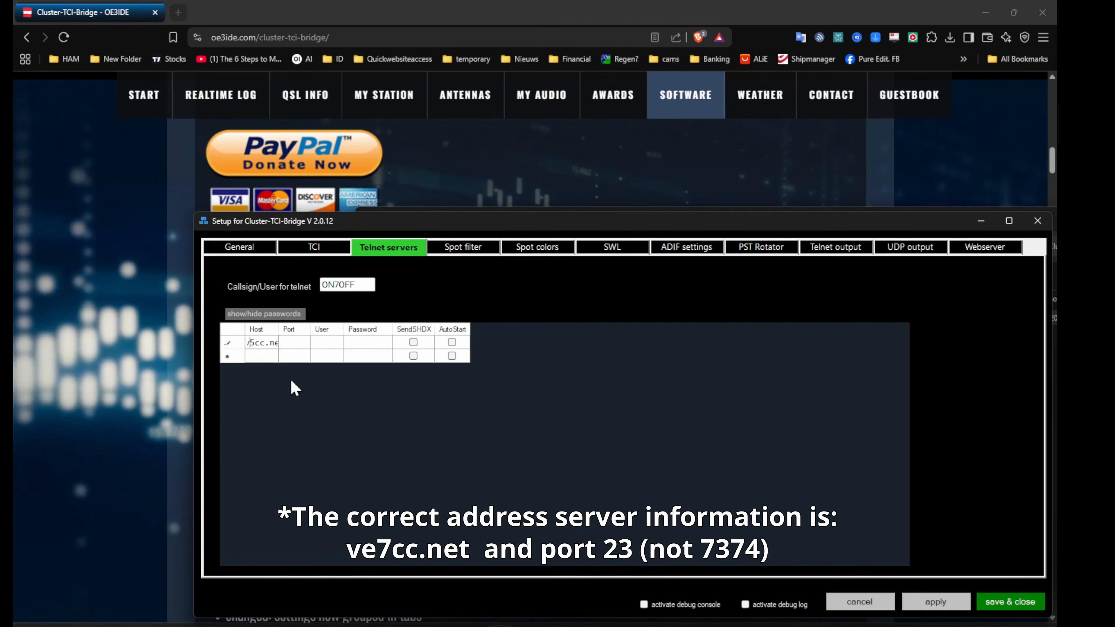
pyautogui.write('7')
pyautogui.press('Tab')
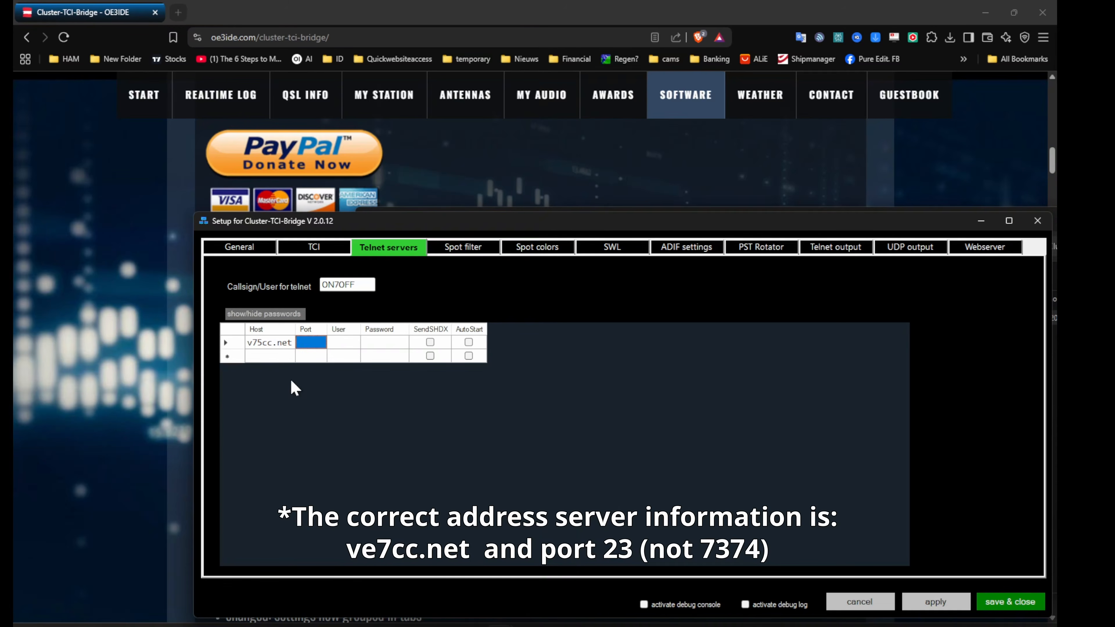
# Set the telnet server's port to 7374 and its user to ON7OFF, and enable AutoStart without a password
pyautogui.write('7374')
pyautogui.press('Tab')
pyautogui.write('ON7OFF')
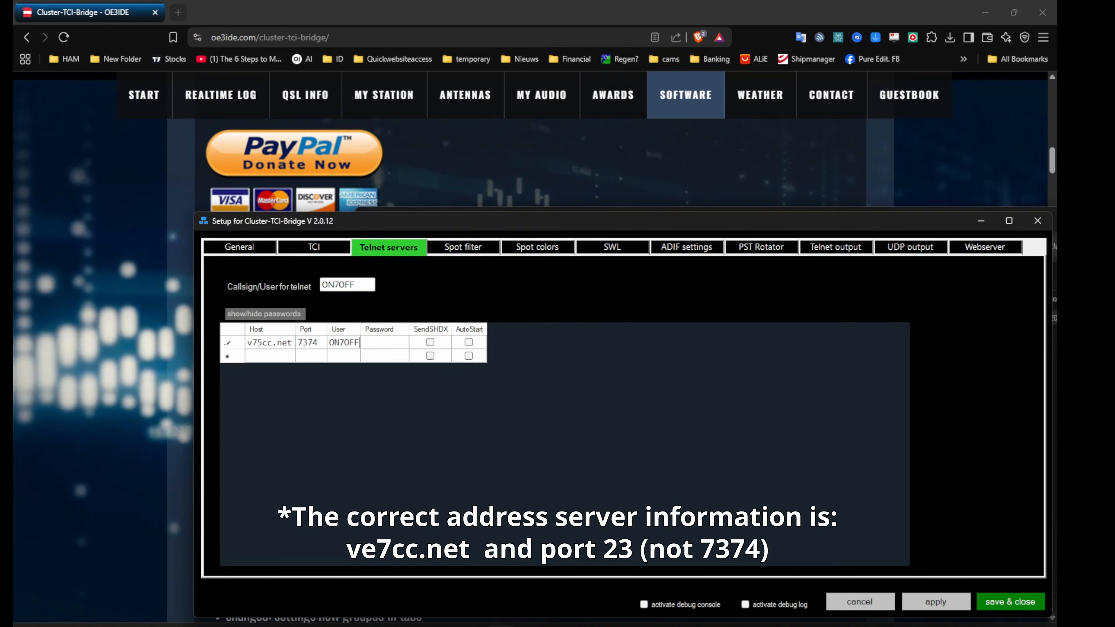
pyautogui.press('Tab')
pyautogui.press('Tab')
pyautogui.press('Tab')
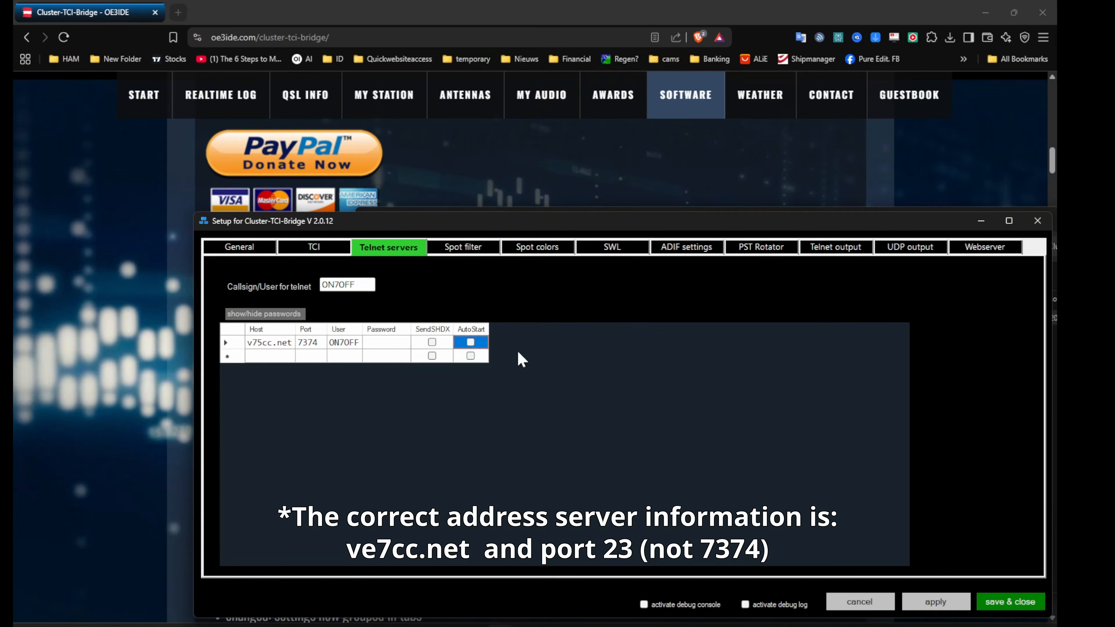
pyautogui.click(470, 342)
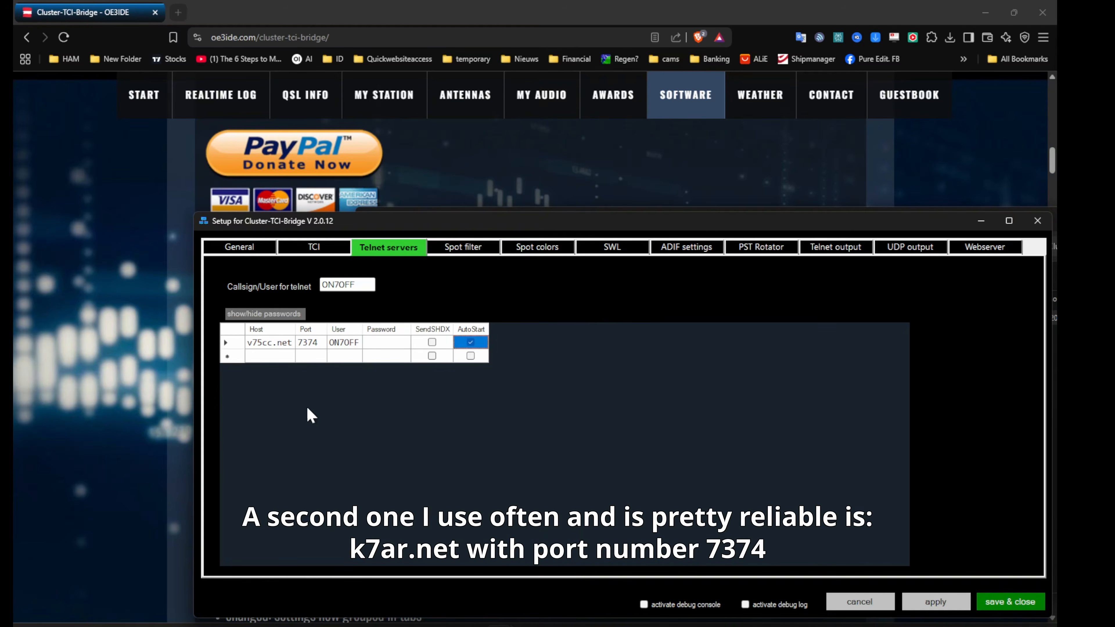
# Correct the telnet server's host to ve7cc.net
pyautogui.click(258, 346)
pyautogui.click(262, 344)
pyautogui.press('BackSpace')
pyautogui.write('e')
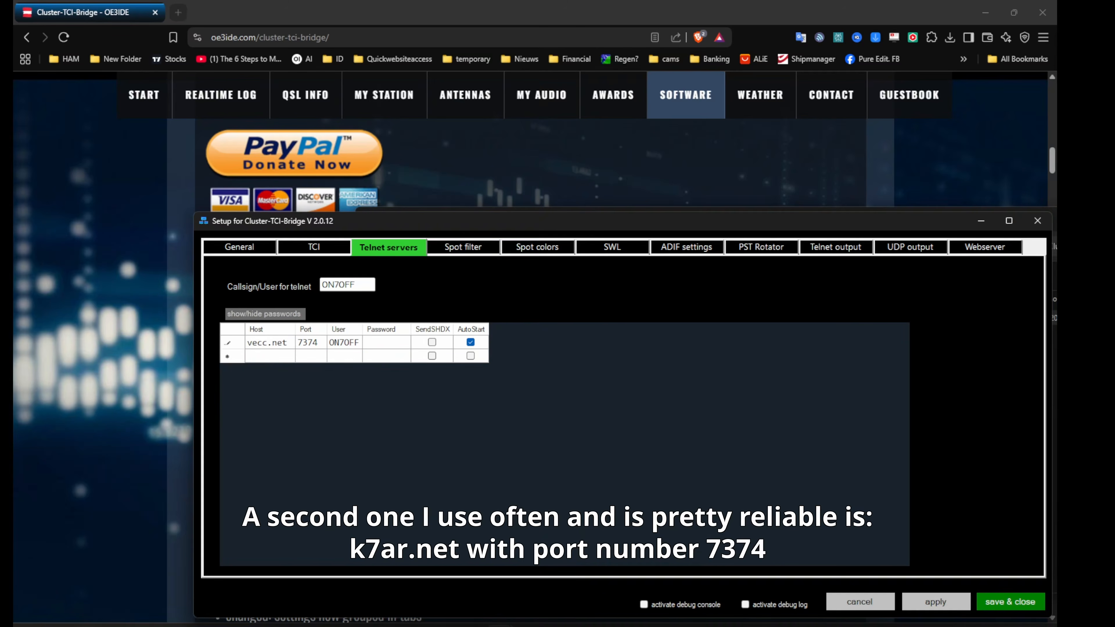
pyautogui.write('7')
pyautogui.press('Tab')
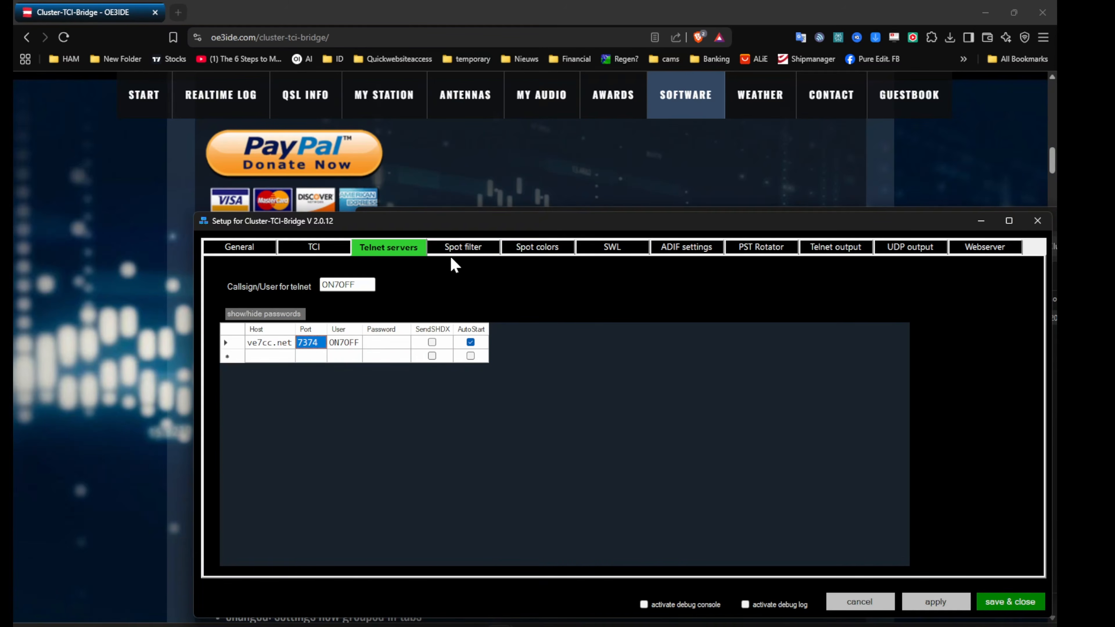
# Hide spots from the 60 M, 30 M, 8 M, 6 M, 5 M, 4 M, 2 M, 70 CM, 23 CM and 13 CM bands in the spot filter
pyautogui.click(458, 251)
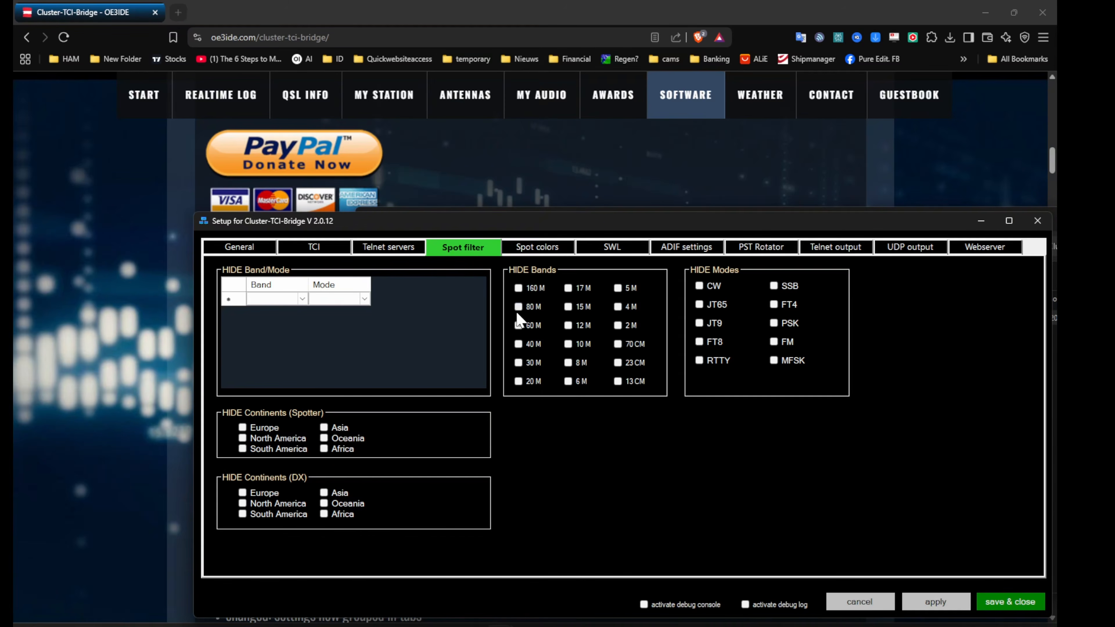
pyautogui.click(518, 325)
pyautogui.click(518, 362)
pyautogui.click(568, 381)
pyautogui.click(568, 363)
pyautogui.click(618, 288)
pyautogui.click(619, 306)
pyautogui.click(618, 325)
pyautogui.click(617, 344)
pyautogui.click(617, 362)
pyautogui.click(618, 380)
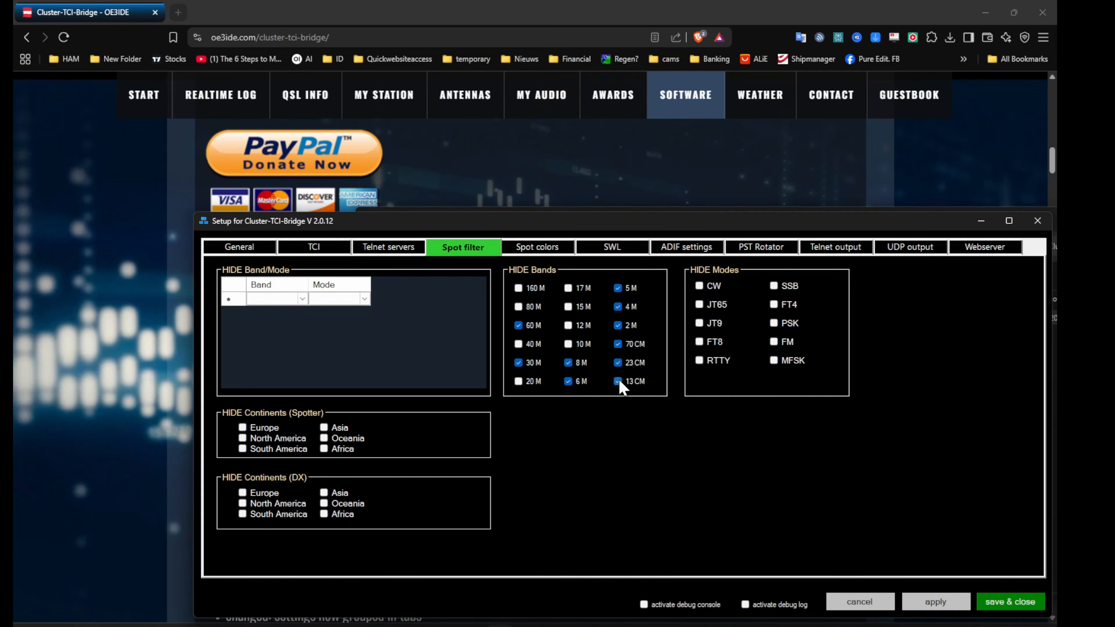
# Hide spots in the CW, JT65, JT9, RTTY, FT4 and PSK modes
pyautogui.click(699, 287)
pyautogui.click(699, 304)
pyautogui.click(699, 323)
pyautogui.click(699, 360)
pyautogui.click(774, 305)
pyautogui.click(773, 323)
# Look over the spot color, general, TCI and telnet server settings, and enable SWL spotting
pyautogui.click(538, 245)
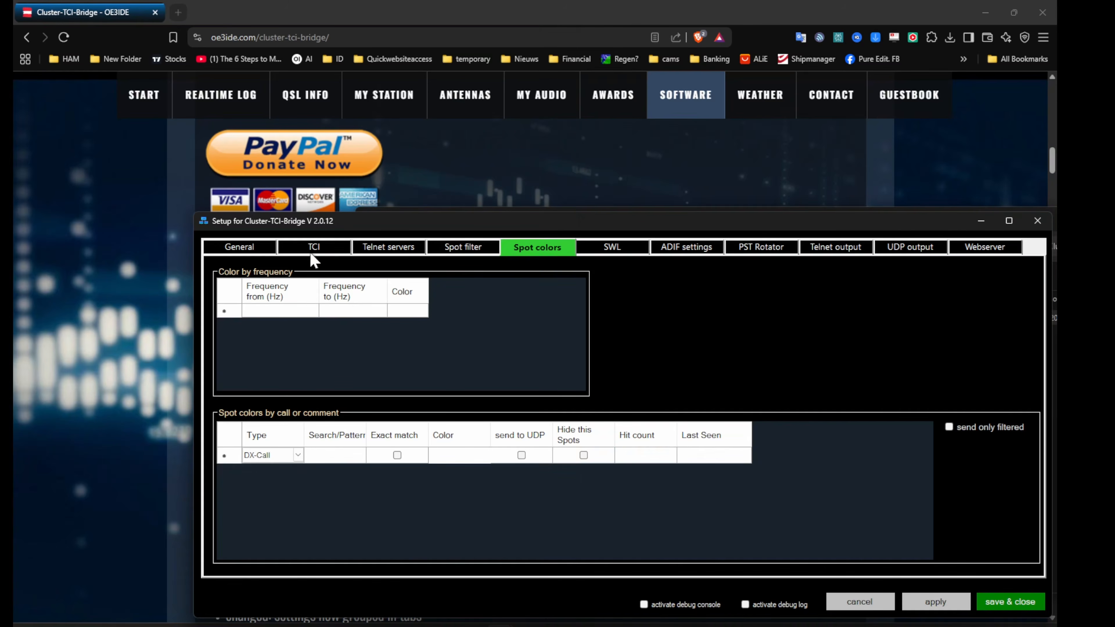
pyautogui.click(258, 247)
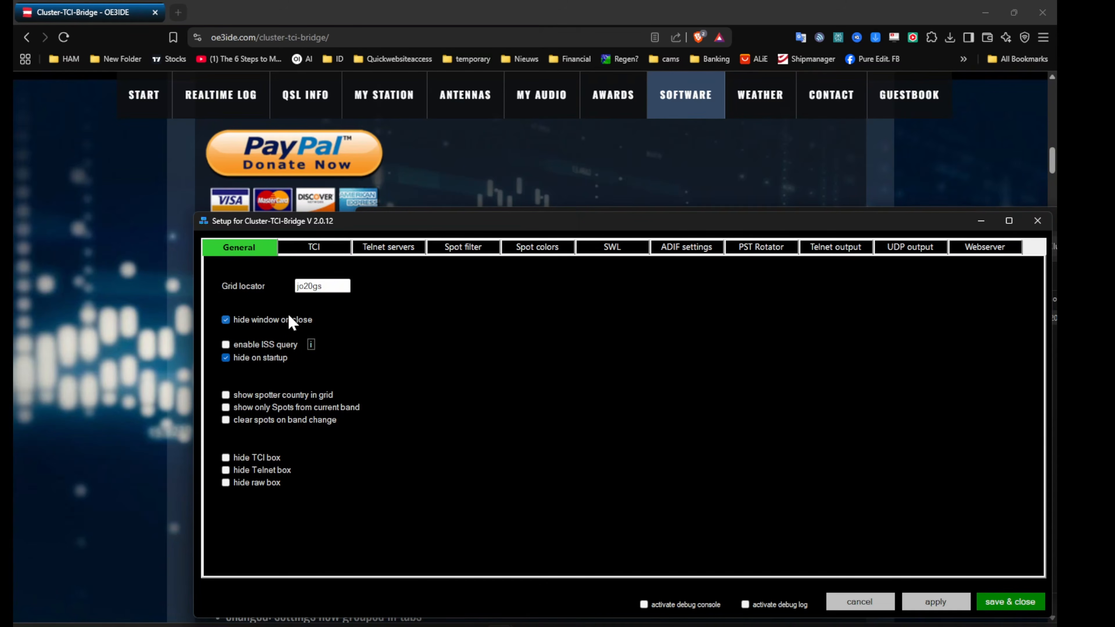
pyautogui.click(315, 248)
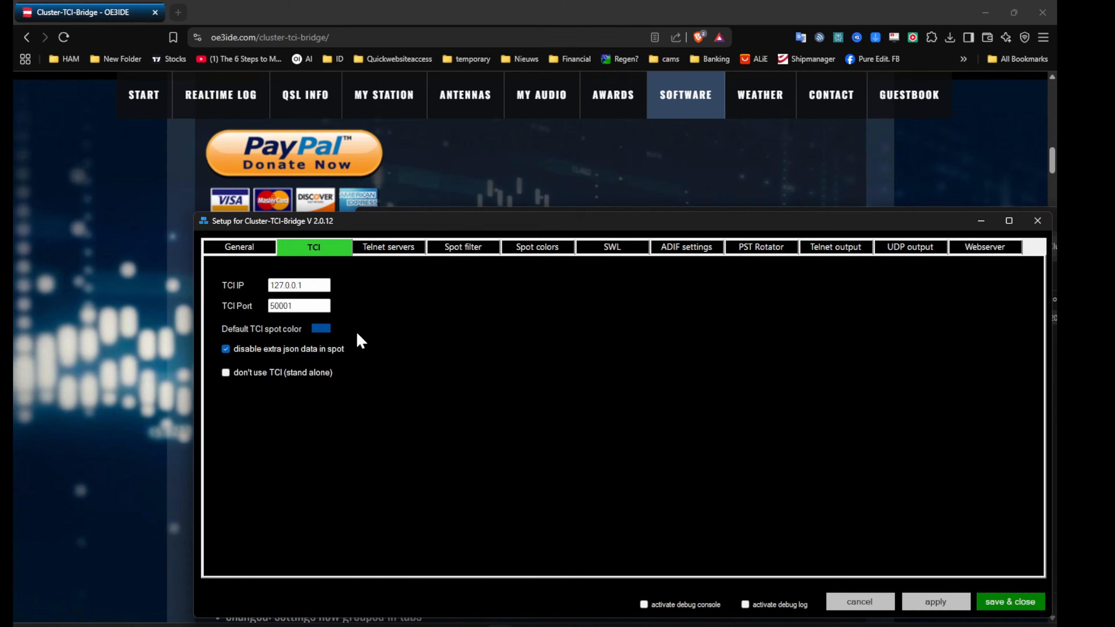
pyautogui.click(393, 246)
pyautogui.click(545, 247)
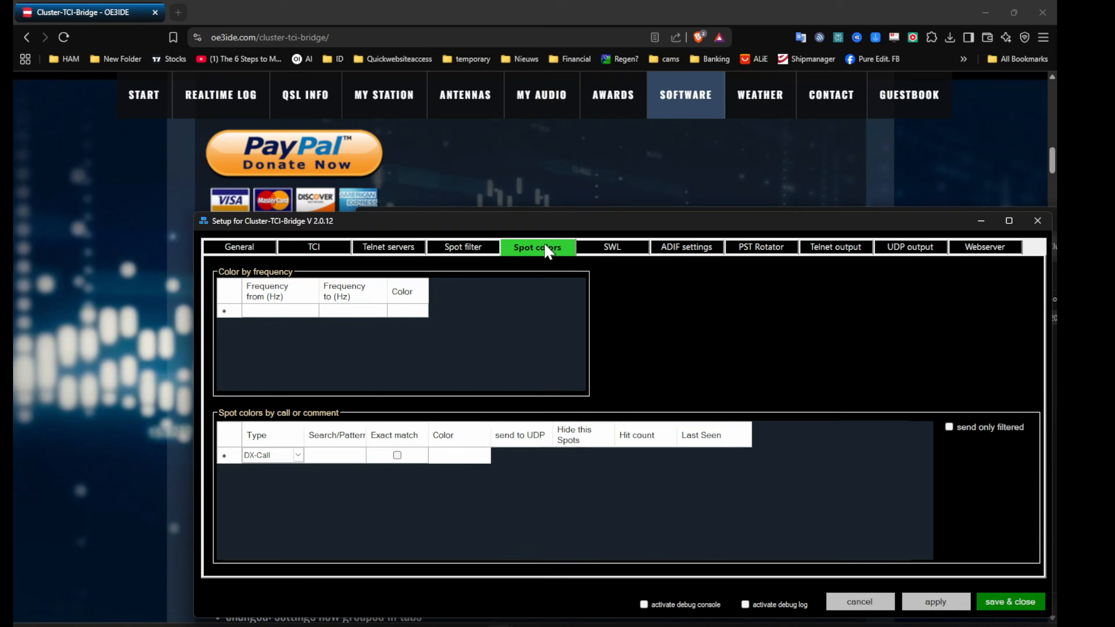
pyautogui.click(617, 249)
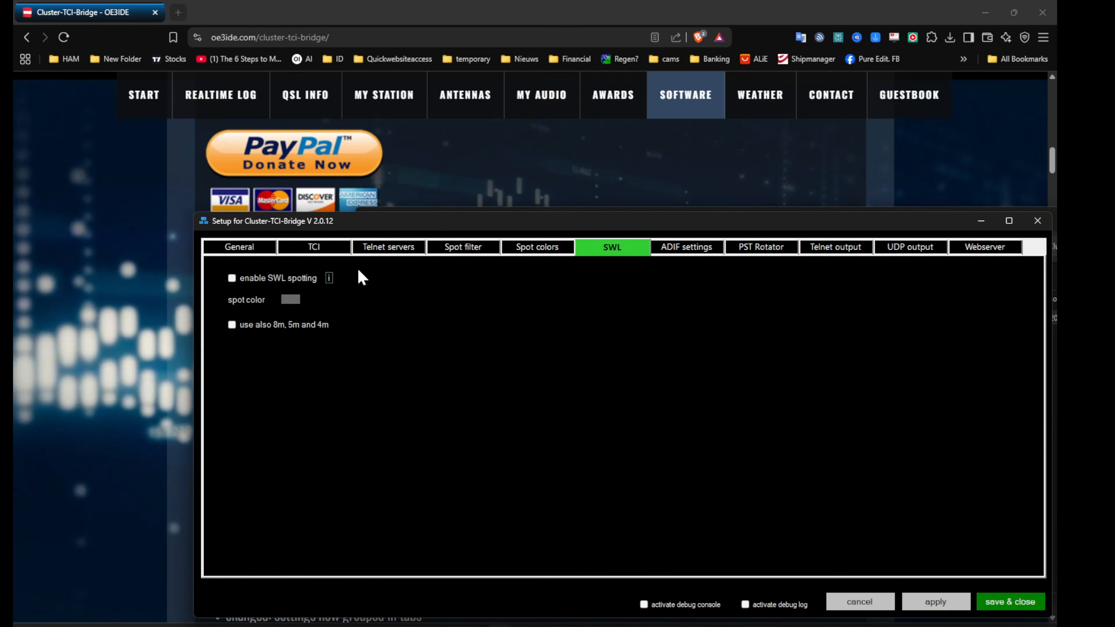
pyautogui.click(232, 279)
# Set the ADIF processing color for new dxcc to light yellow
pyautogui.click(688, 250)
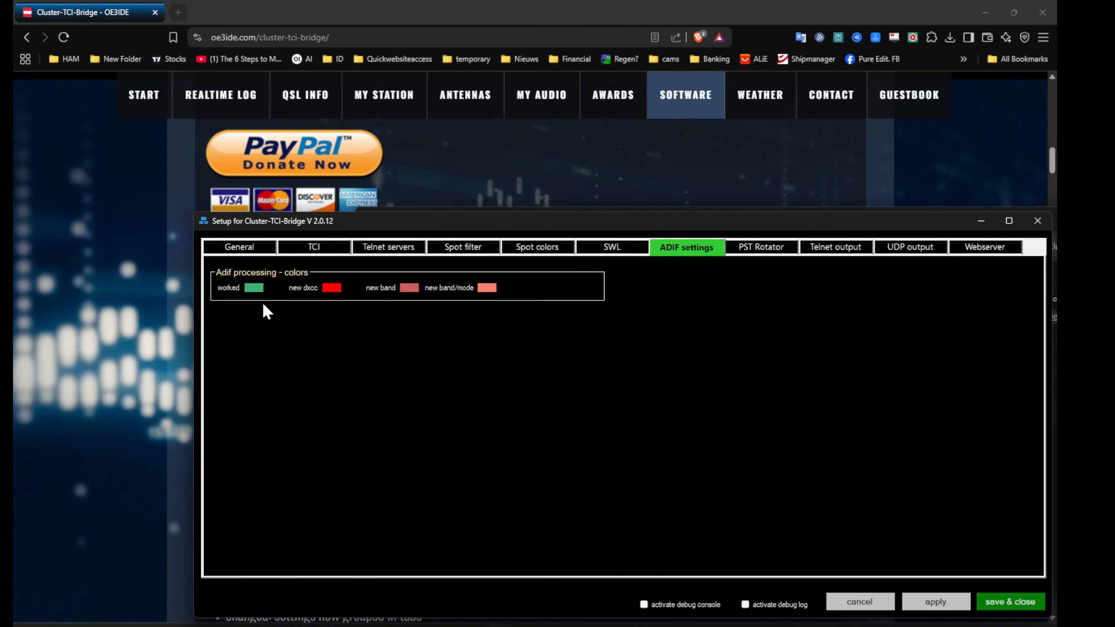
pyautogui.click(333, 290)
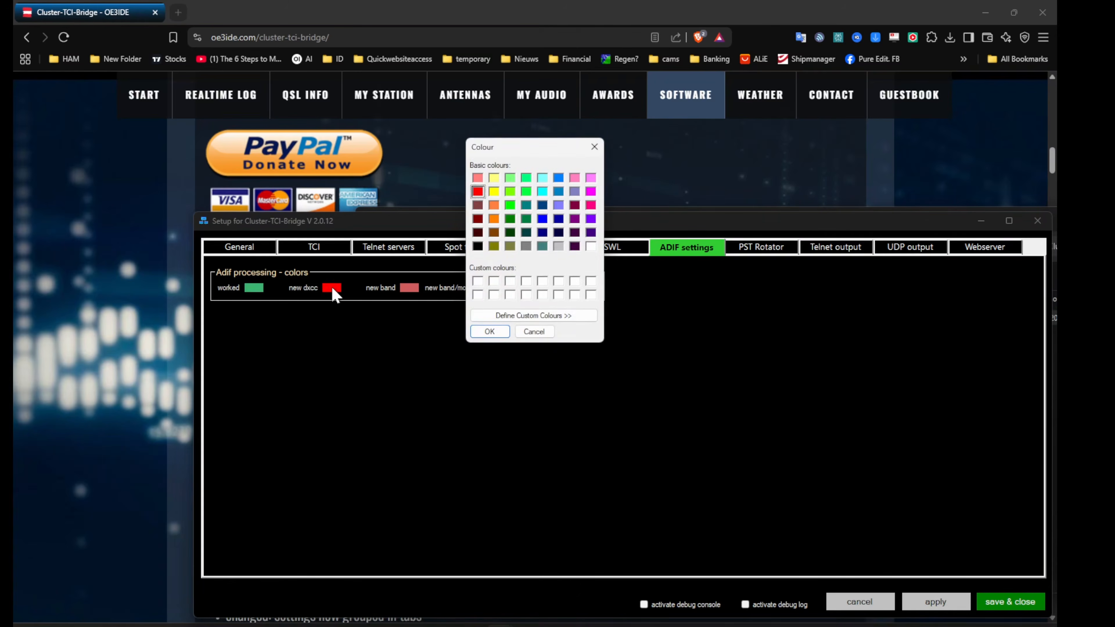
pyautogui.click(492, 178)
pyautogui.click(495, 336)
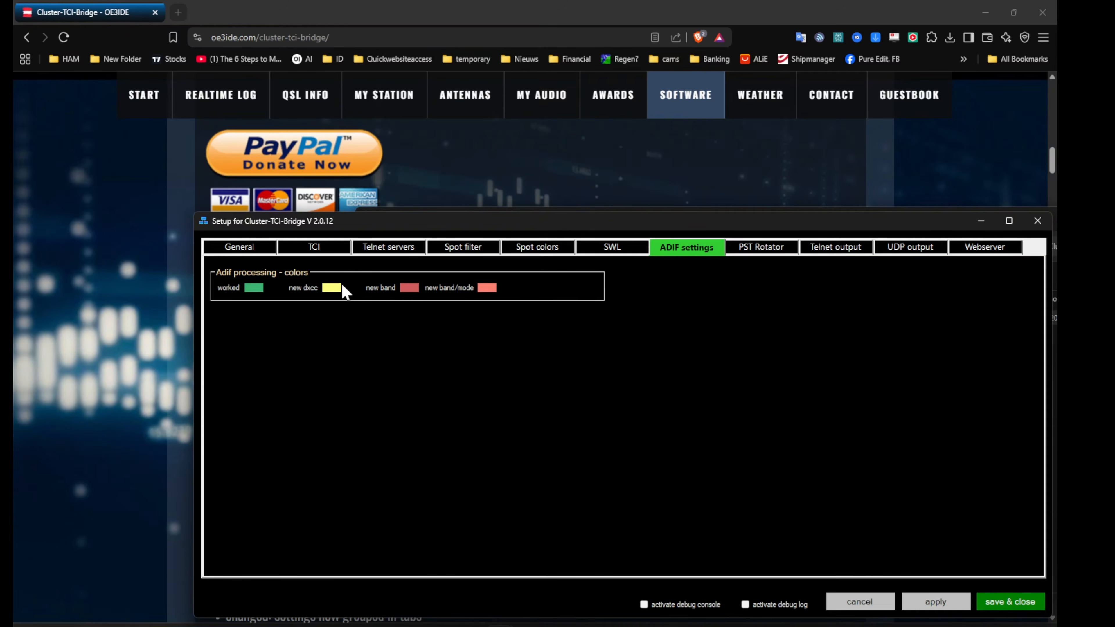
# Set the ADIF processing colors for new band to light cyan and for new band/mode to light grey
pyautogui.click(409, 288)
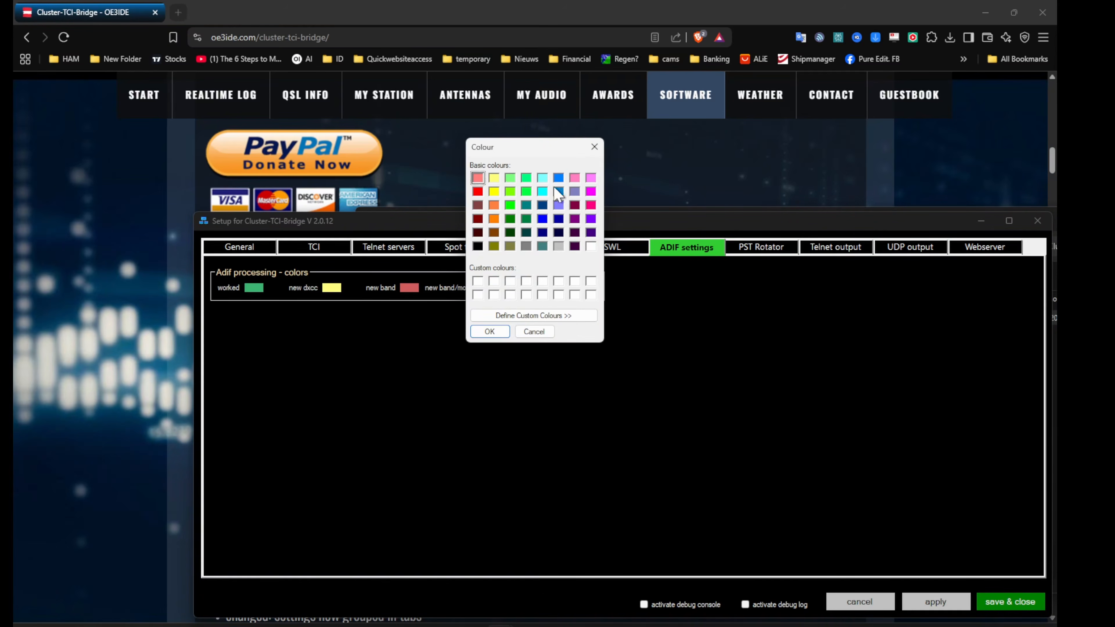
pyautogui.click(542, 178)
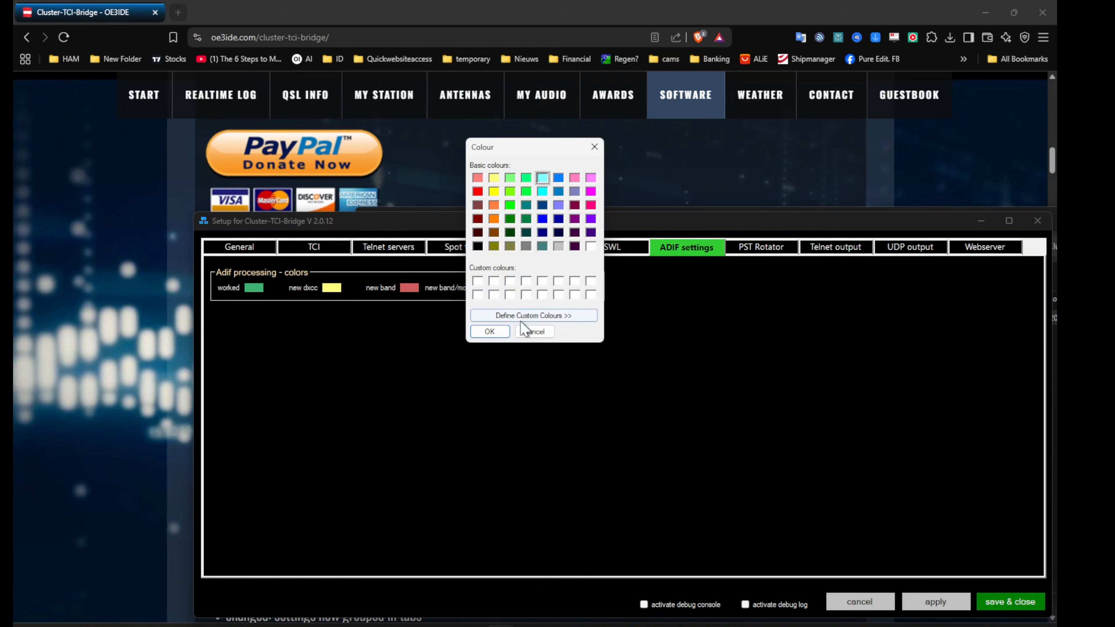
pyautogui.click(490, 330)
pyautogui.click(482, 292)
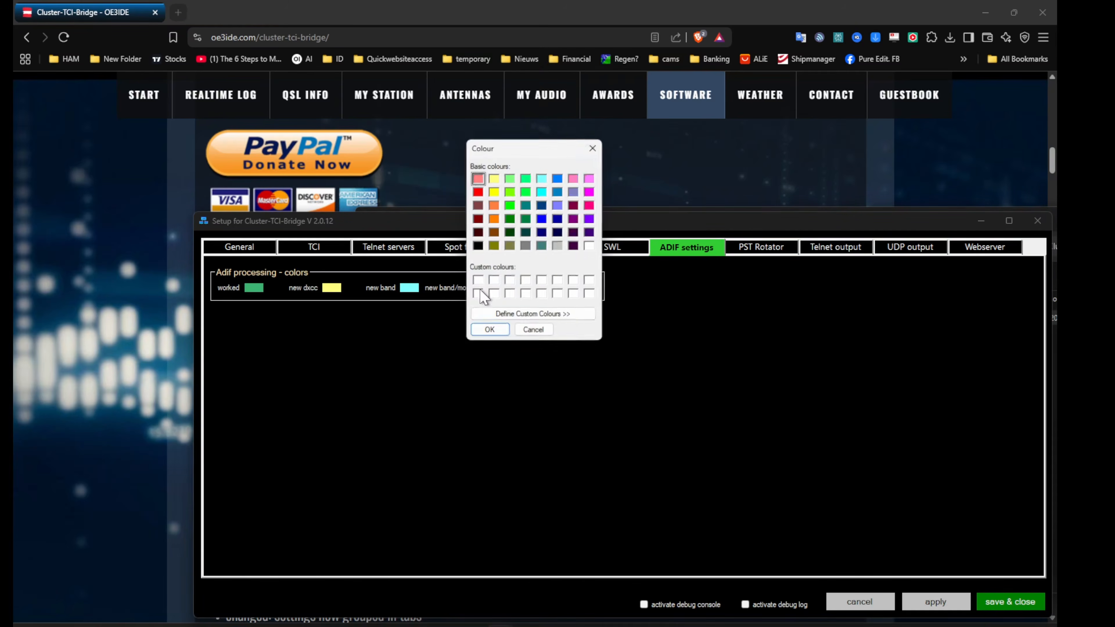
pyautogui.click(559, 247)
pyautogui.click(489, 334)
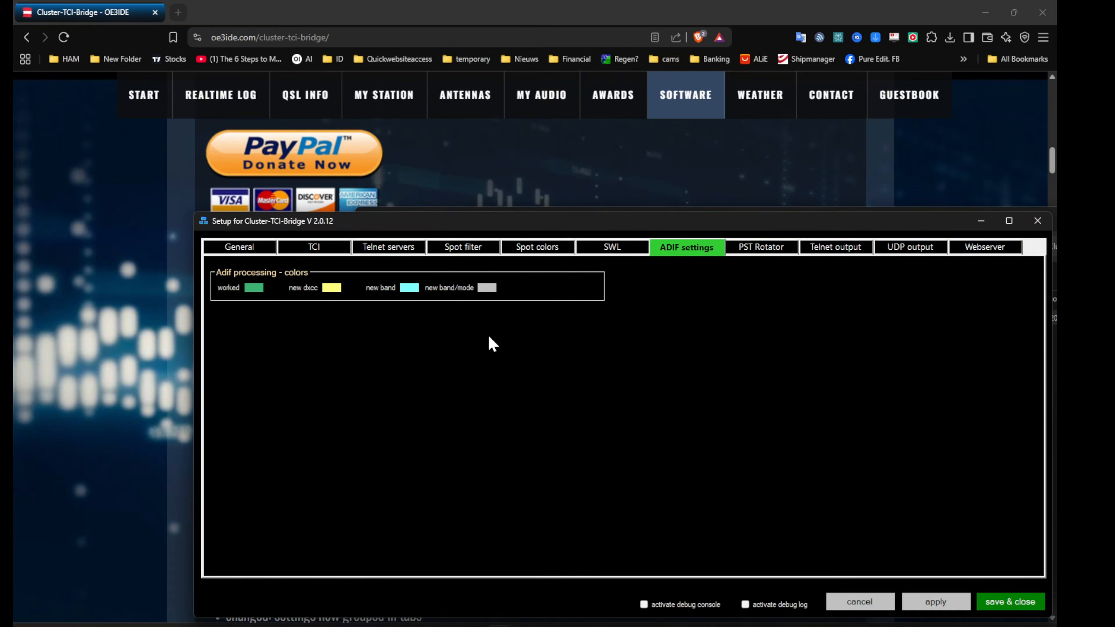
# Look over the PST Rotator, Telnet output, UDP output and Webserver settings, and save and close the setup
pyautogui.click(758, 256)
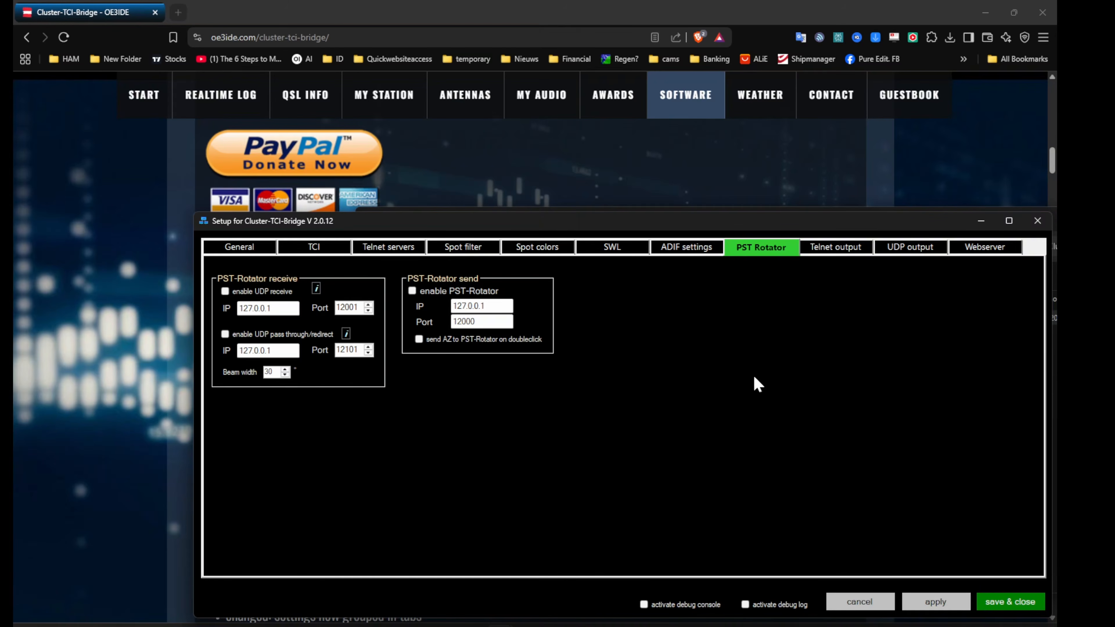
pyautogui.click(836, 251)
pyautogui.click(893, 251)
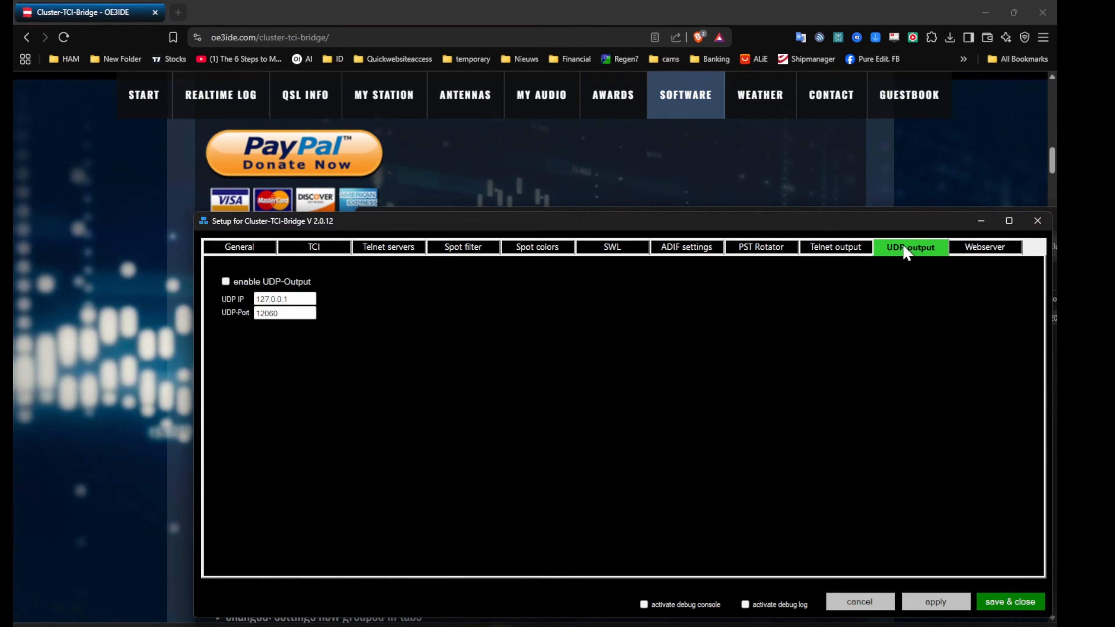
pyautogui.click(973, 249)
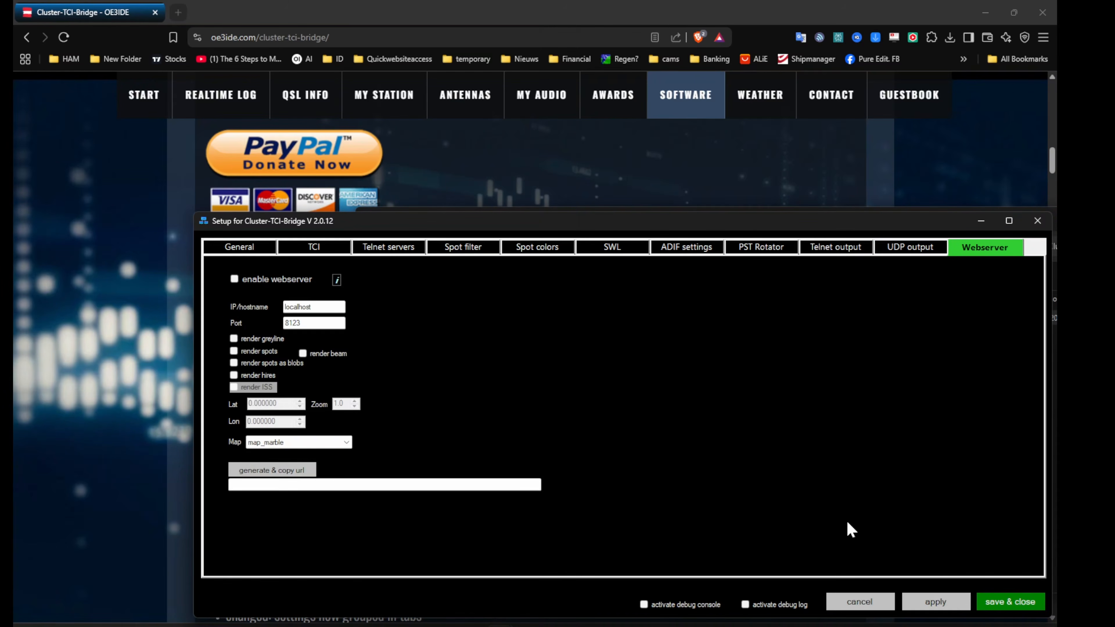
pyautogui.click(999, 602)
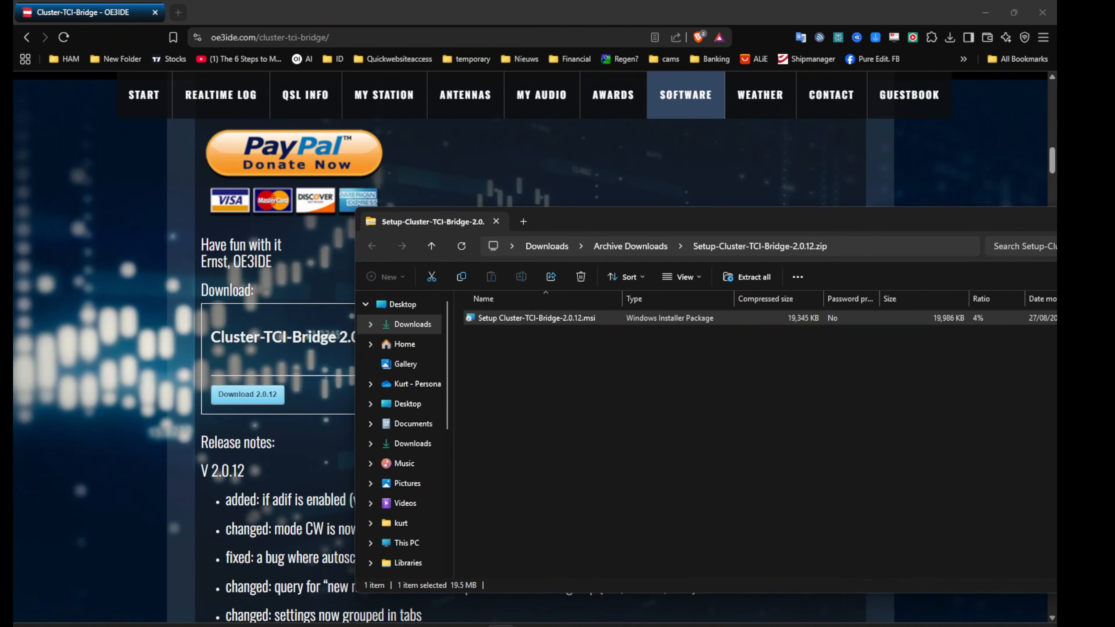
# Reopen the Cluster-TCI-Bridge setup, change the ve7cc.net telnet server's port to 23, and save it
pyautogui.moveTo(500, 626); pyautogui.dragTo(717, 154)
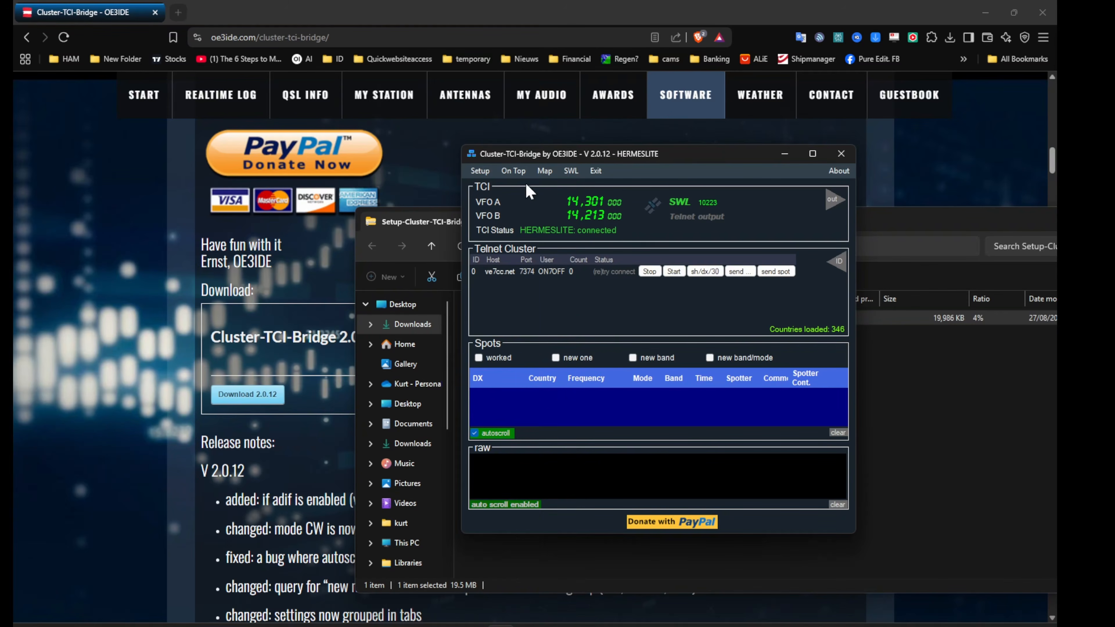
pyautogui.click(479, 173)
pyautogui.click(292, 250)
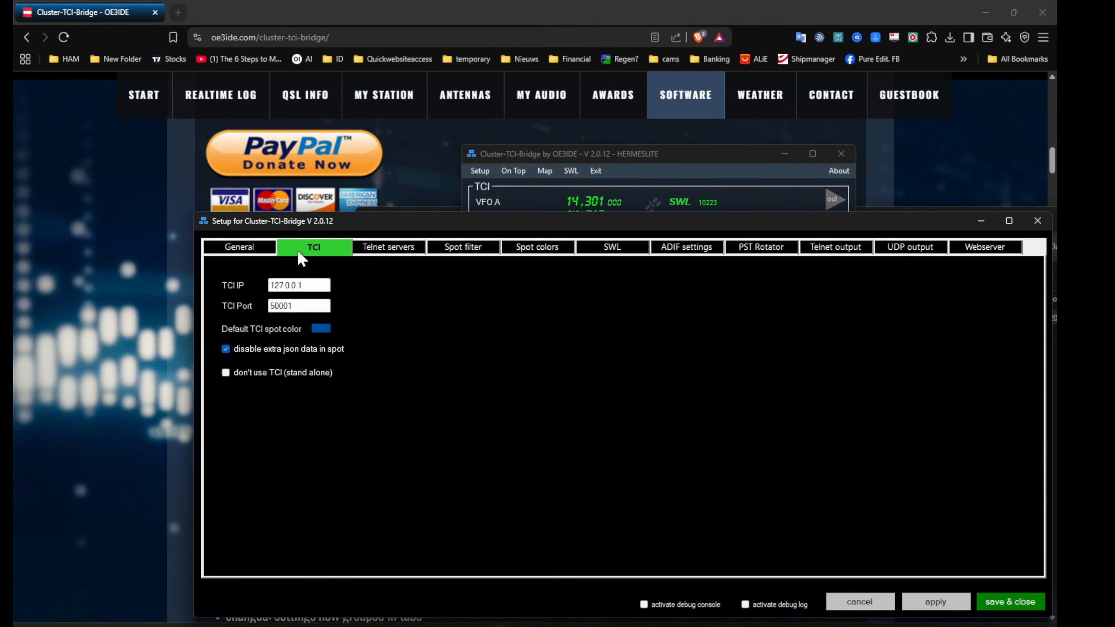
pyautogui.click(357, 251)
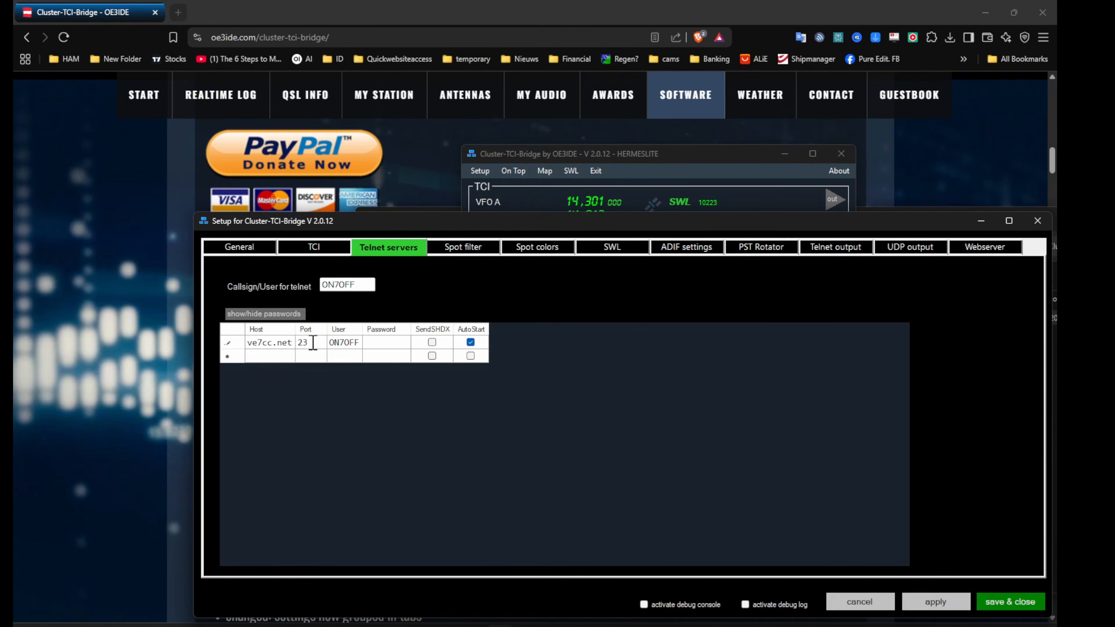
pyautogui.click(996, 602)
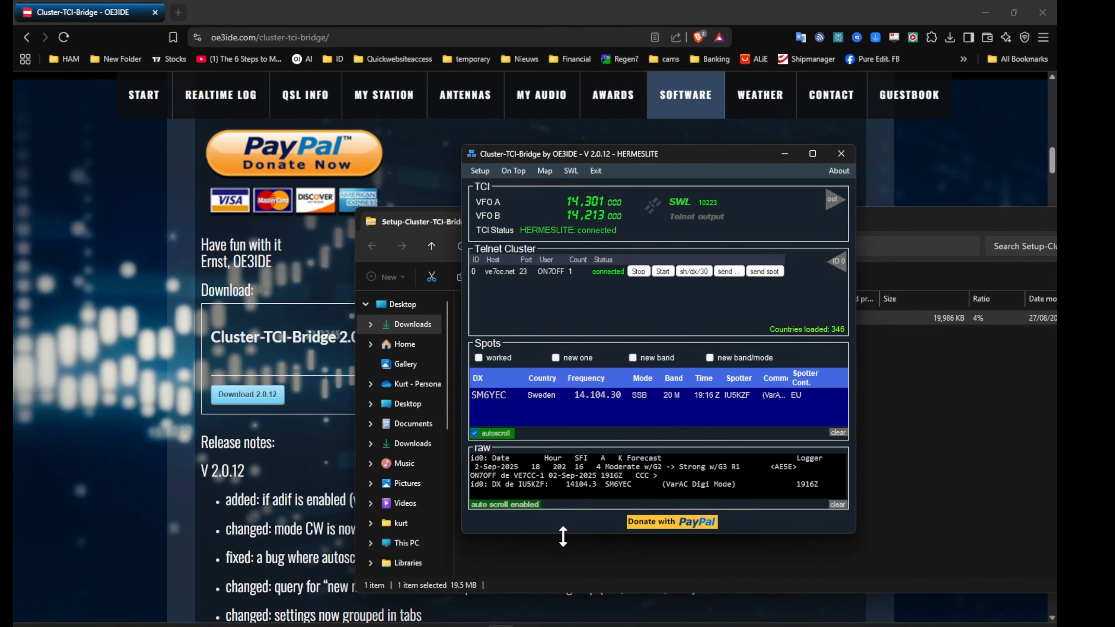
# Minimize the browser, switch to Thetis, and bring up Cluster-TCI-Bridge over it to check the incoming cluster spots
pyautogui.click(983, 16)
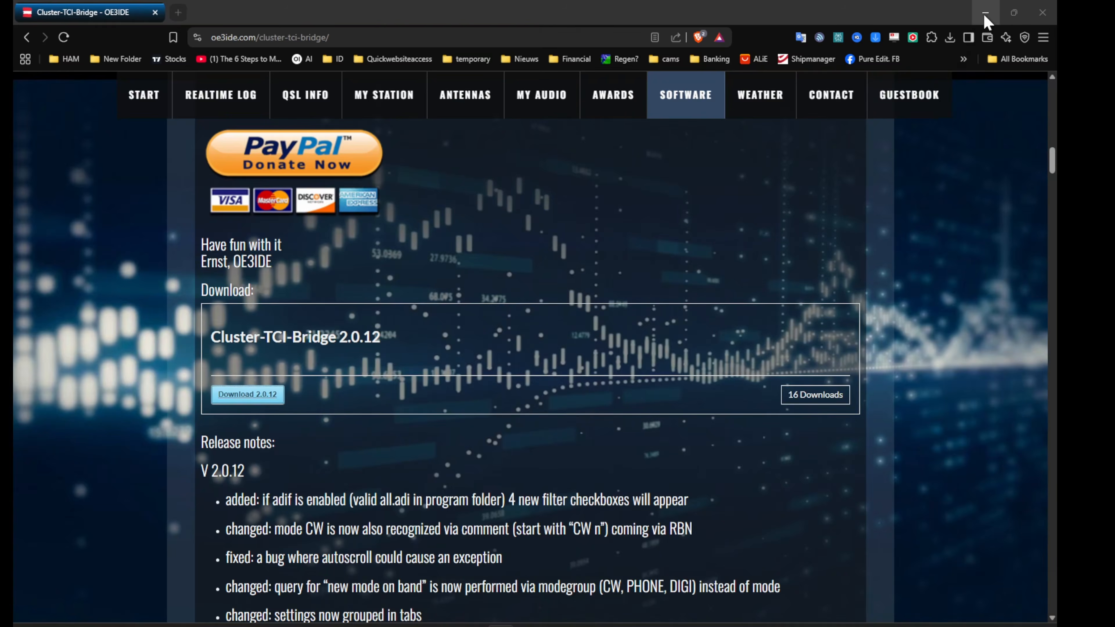
pyautogui.click(604, 166)
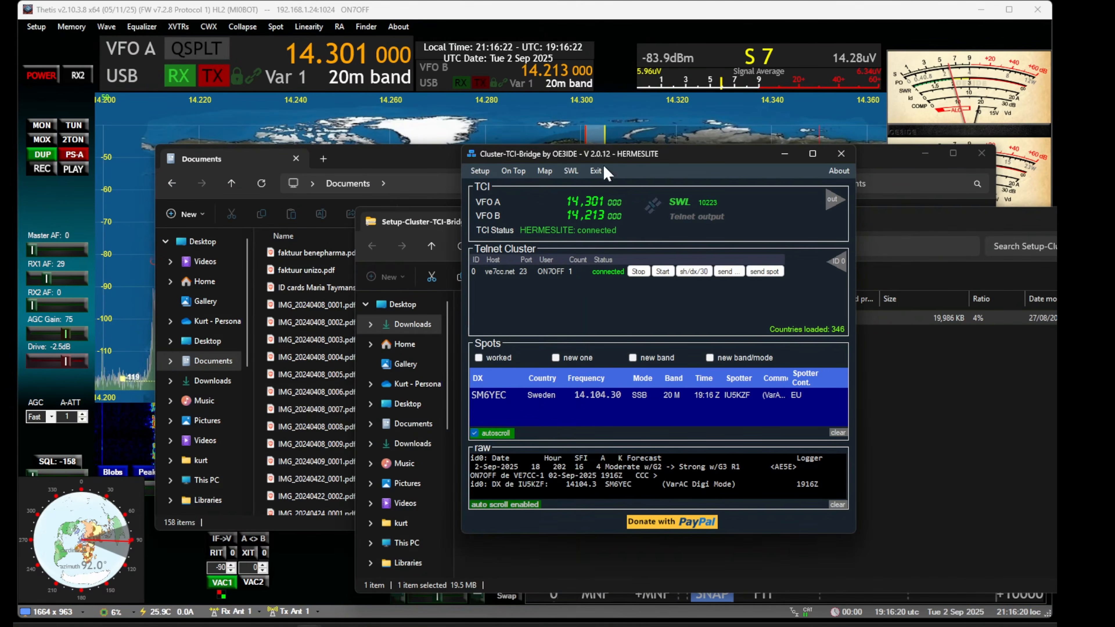
pyautogui.click(648, 133)
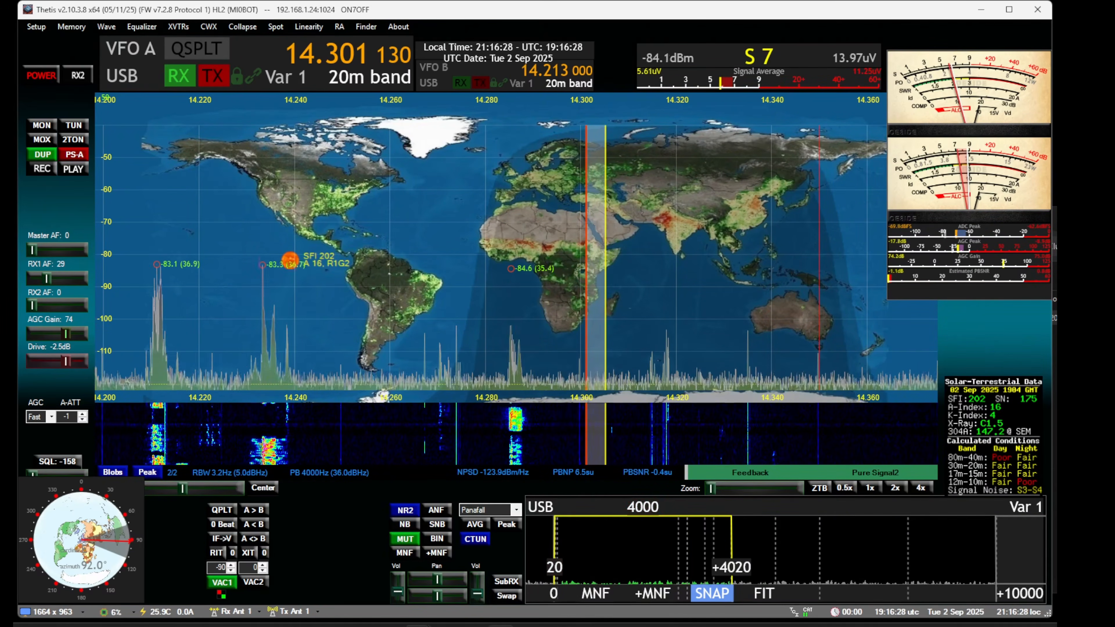
pyautogui.click(500, 625)
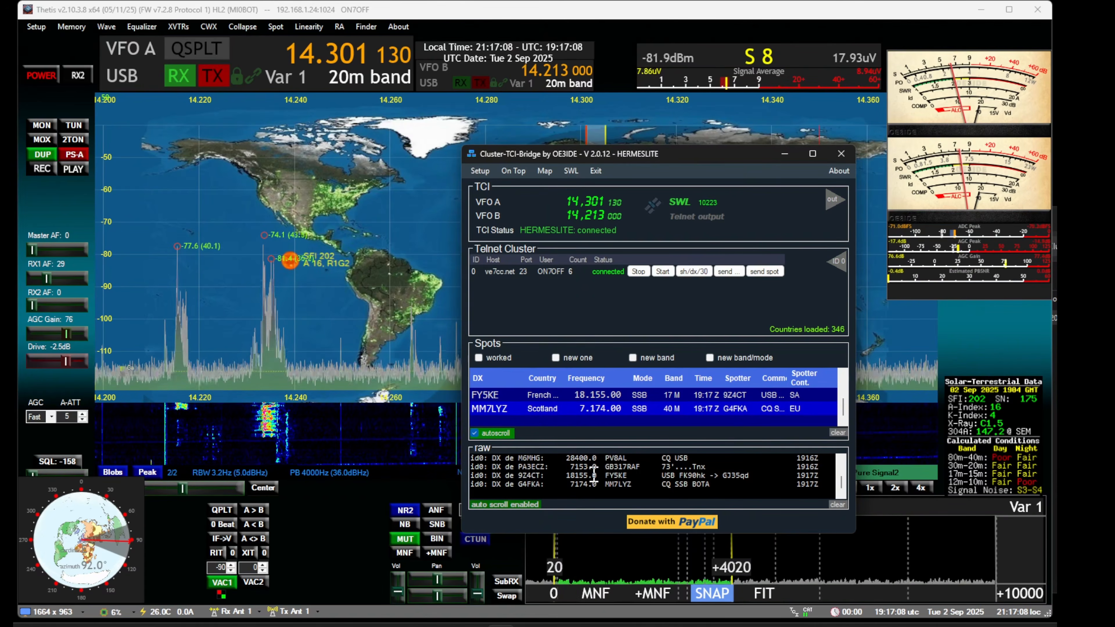
# Switch Thetis VFO A to the 17m band and tune it to 18.125 MHz to inspect the spots on the panadapter
pyautogui.click(352, 77)
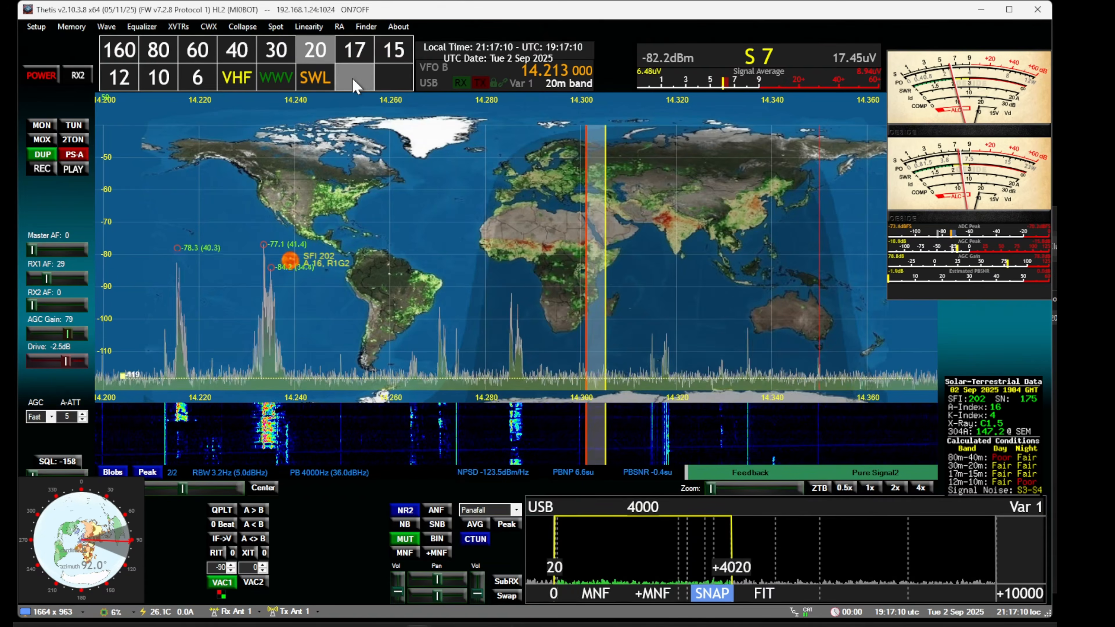
pyautogui.click(355, 49)
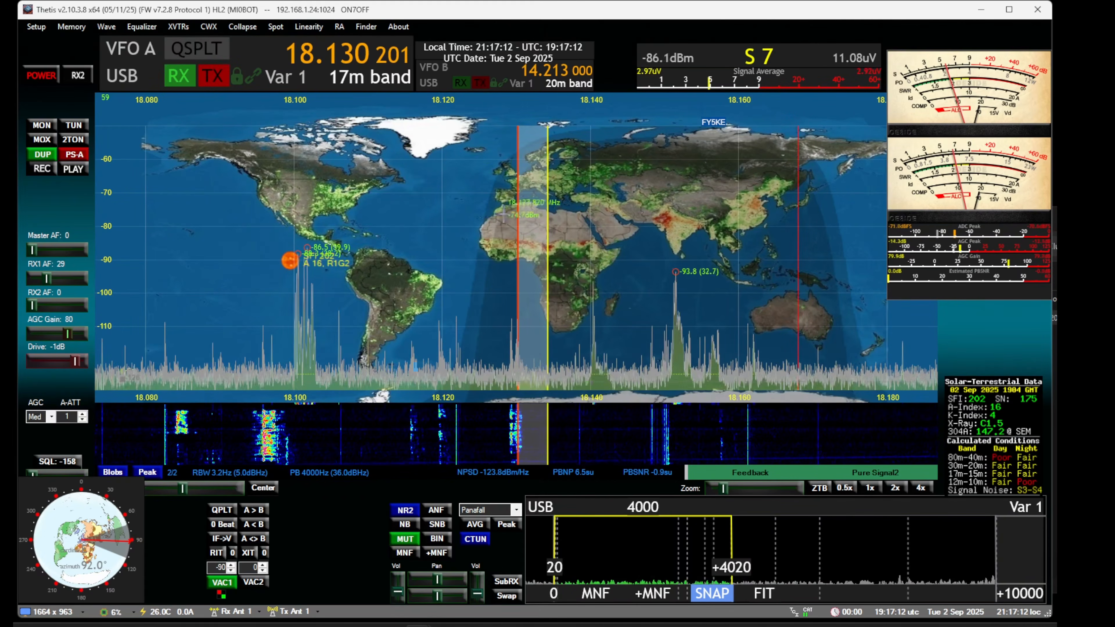
pyautogui.scroll(1, 510, 259)
pyautogui.scroll(-2, 510, 259)
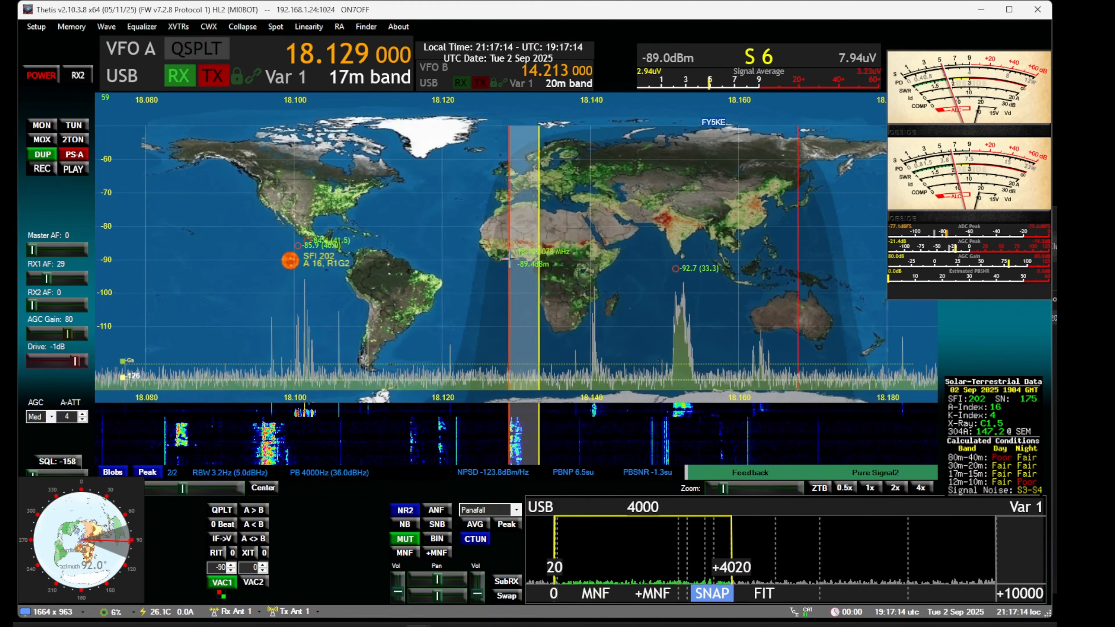
pyautogui.scroll(-6, 509, 259)
pyautogui.scroll(2, 510, 259)
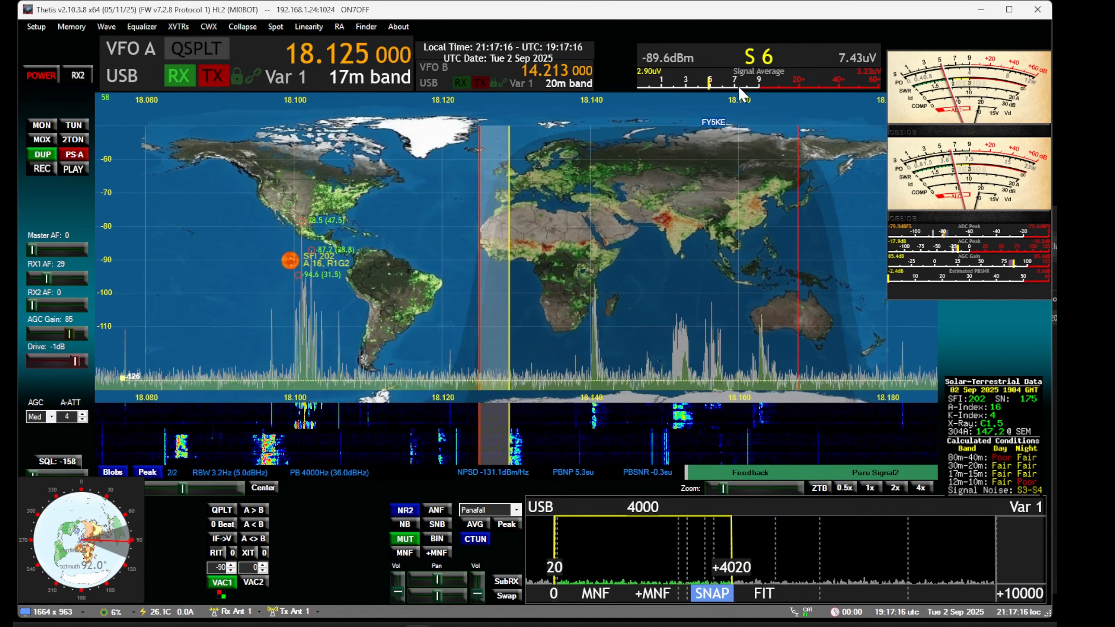
pyautogui.moveTo(711, 122)
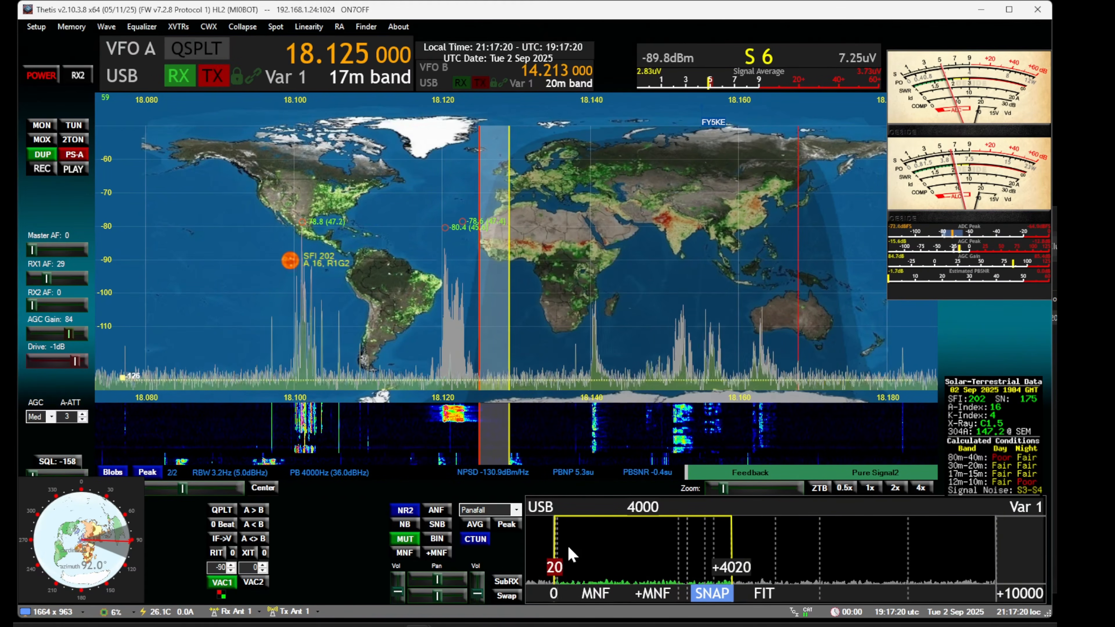
# Reopen the Cluster-TCI-Bridge setup and turn off the TCI option that disables extra json data in spots
pyautogui.click(500, 626)
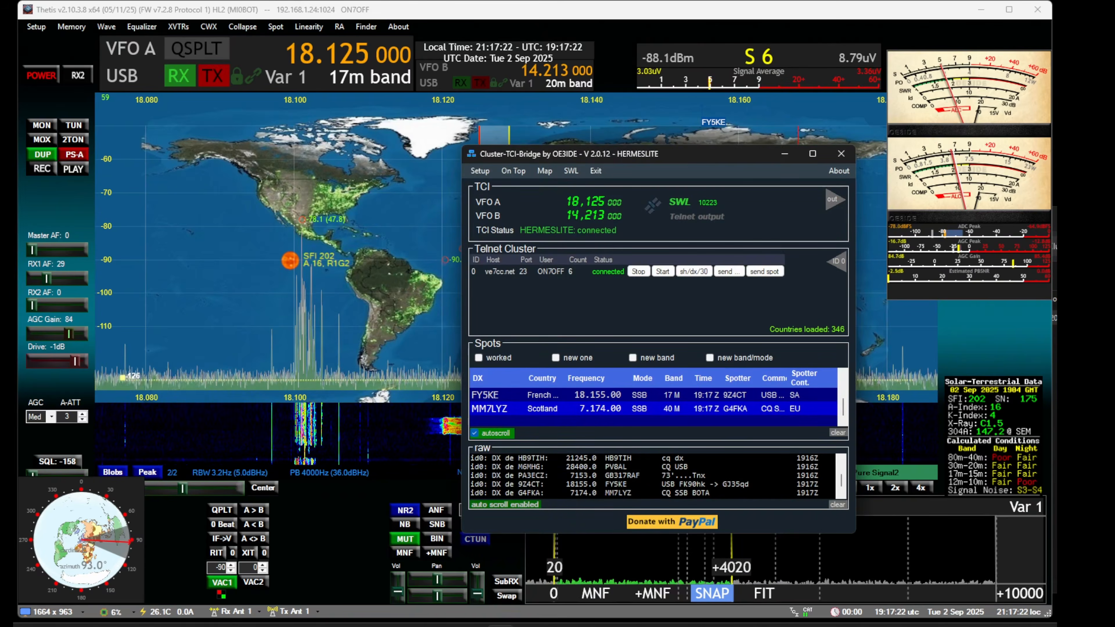
pyautogui.click(492, 172)
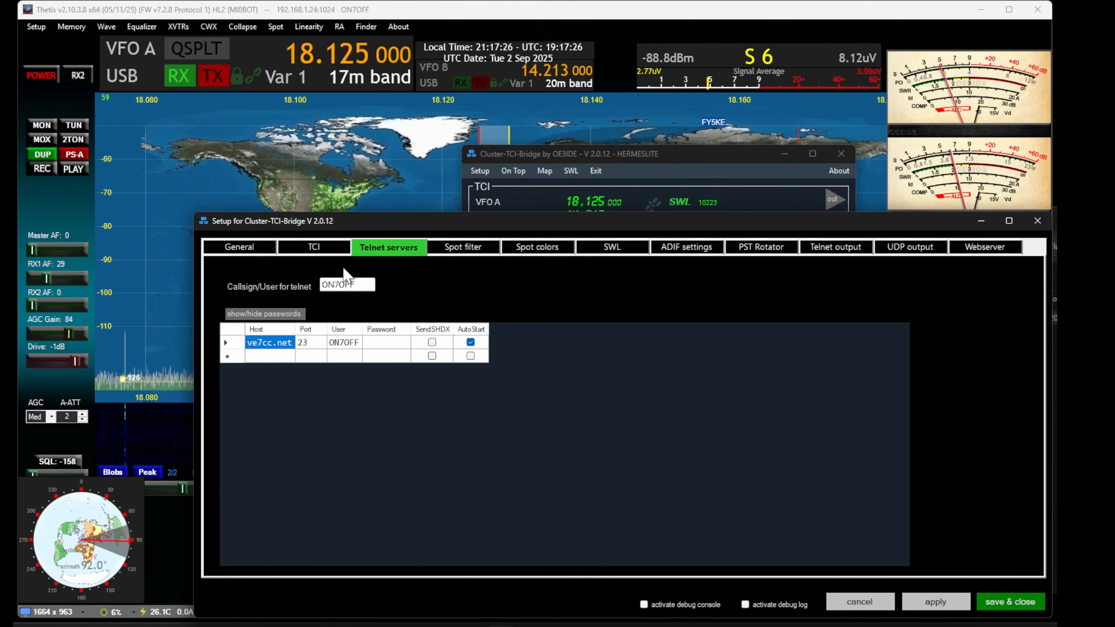
pyautogui.click(314, 249)
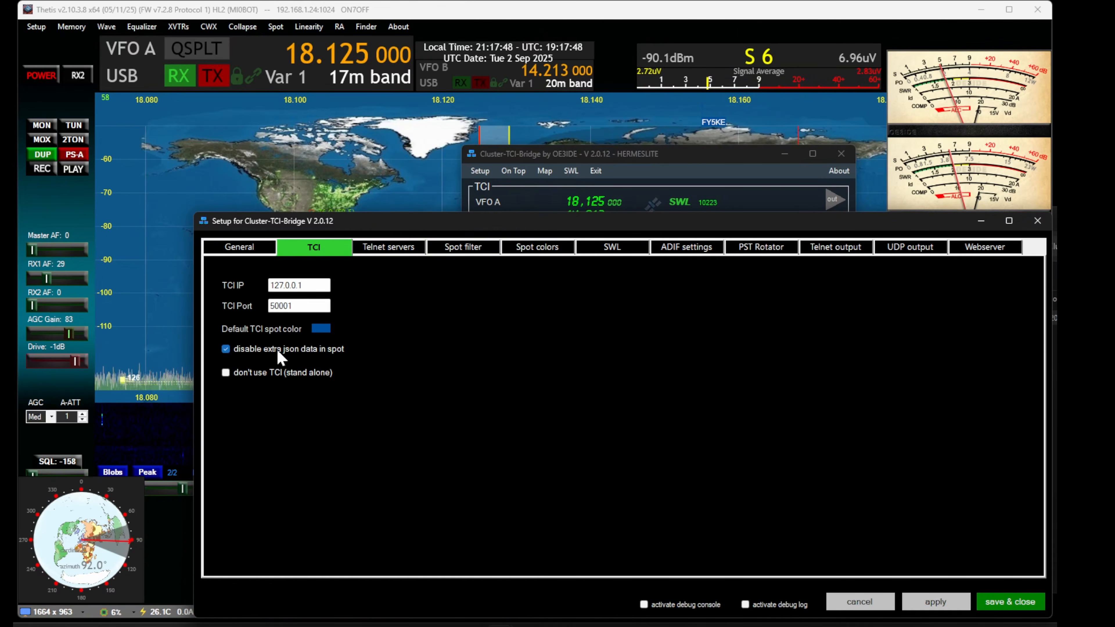
pyautogui.click(226, 349)
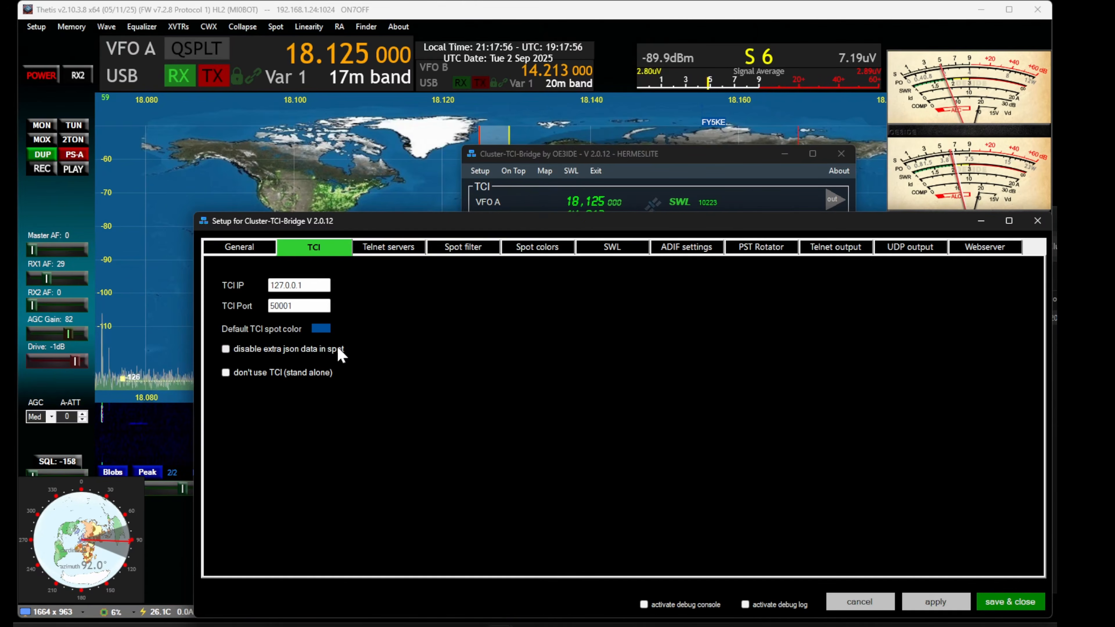
# Turn on the TCI option that disables extra json data in spots, and close the setup without saving
pyautogui.click(226, 349)
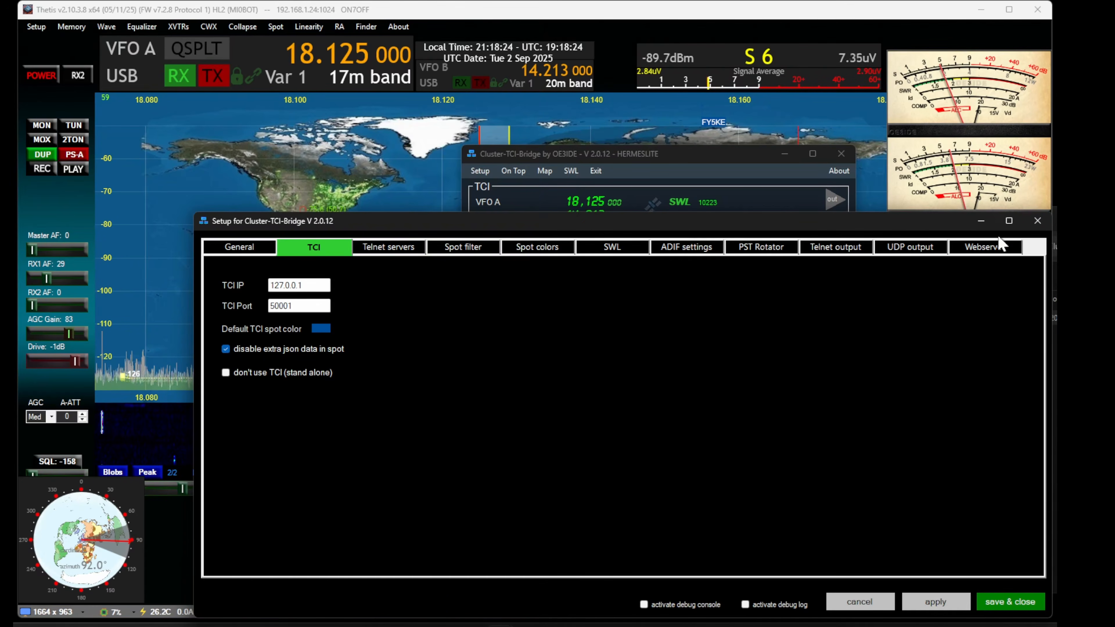
pyautogui.click(1038, 220)
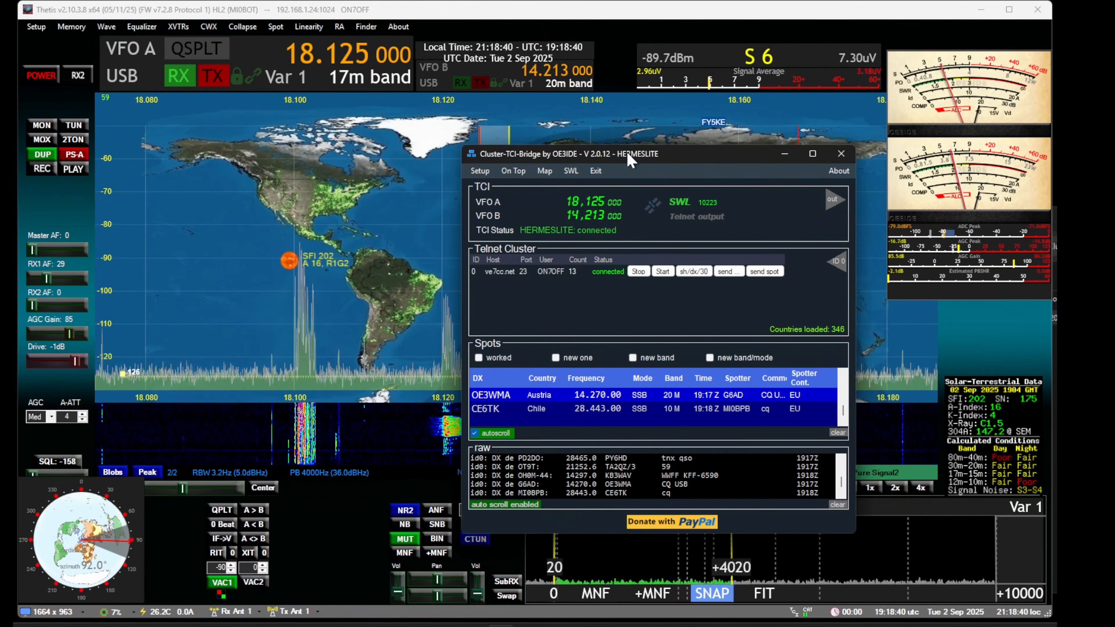
# Move the Cluster-TCI-Bridge window clear of the Thetis panadapter to inspect the new 17m spot near 18.147 MHz
pyautogui.moveTo(629, 156); pyautogui.dragTo(495, 347)
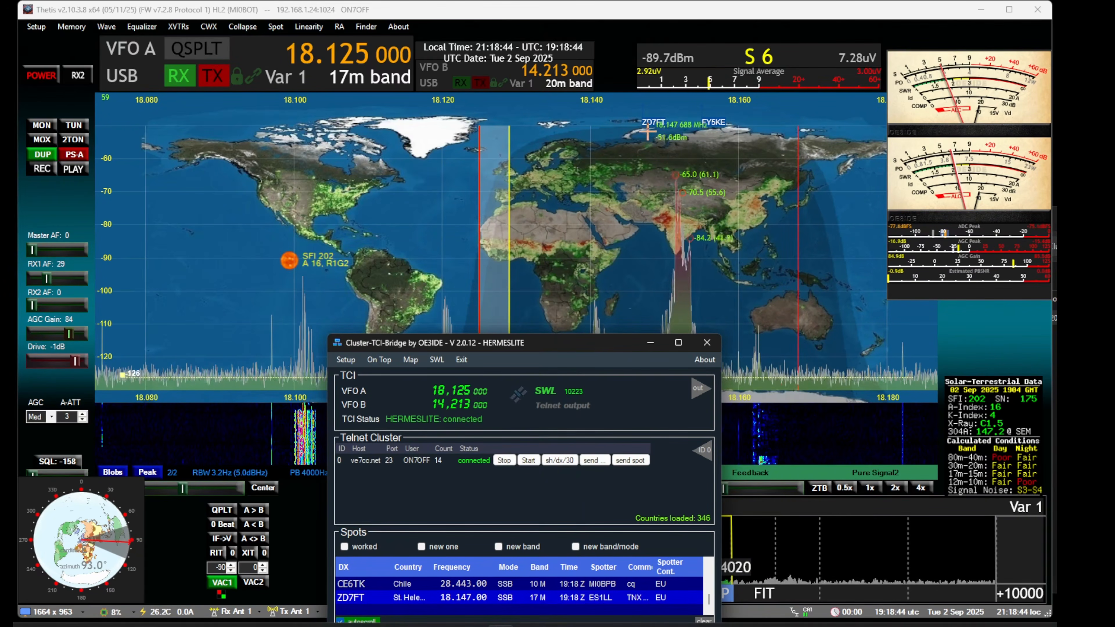
pyautogui.moveTo(647, 121)
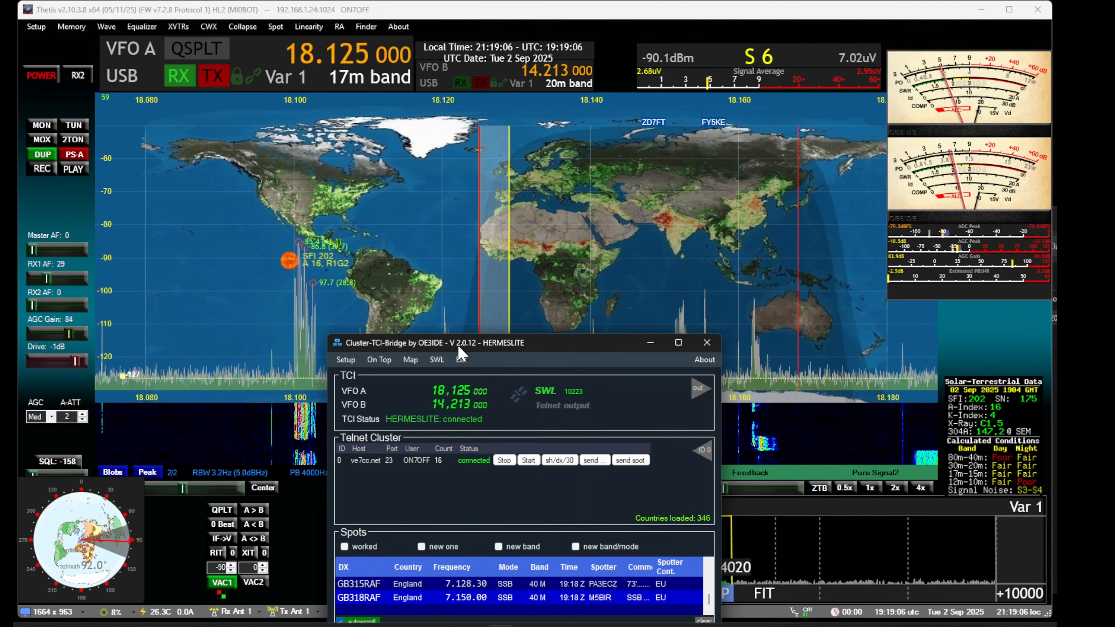
pyautogui.moveTo(458, 347); pyautogui.dragTo(515, 197)
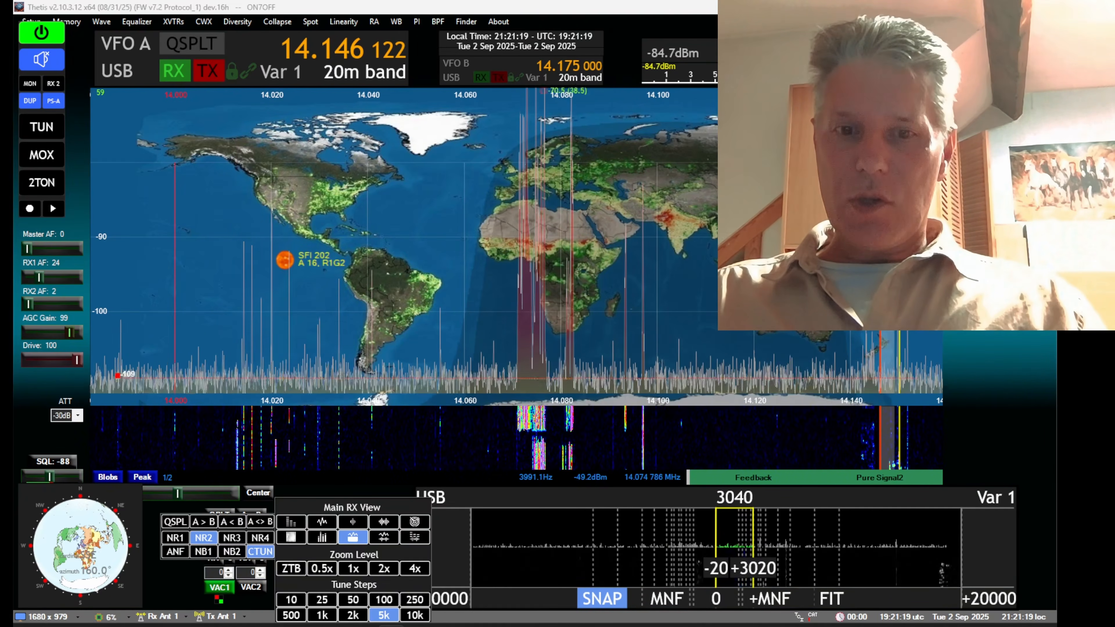
# Bring up Cluster-TCI-Bridge over the other Thetis, check the extra json data option in its TCI setup, and save the setup
pyautogui.hotkey('alt', 'Tab')
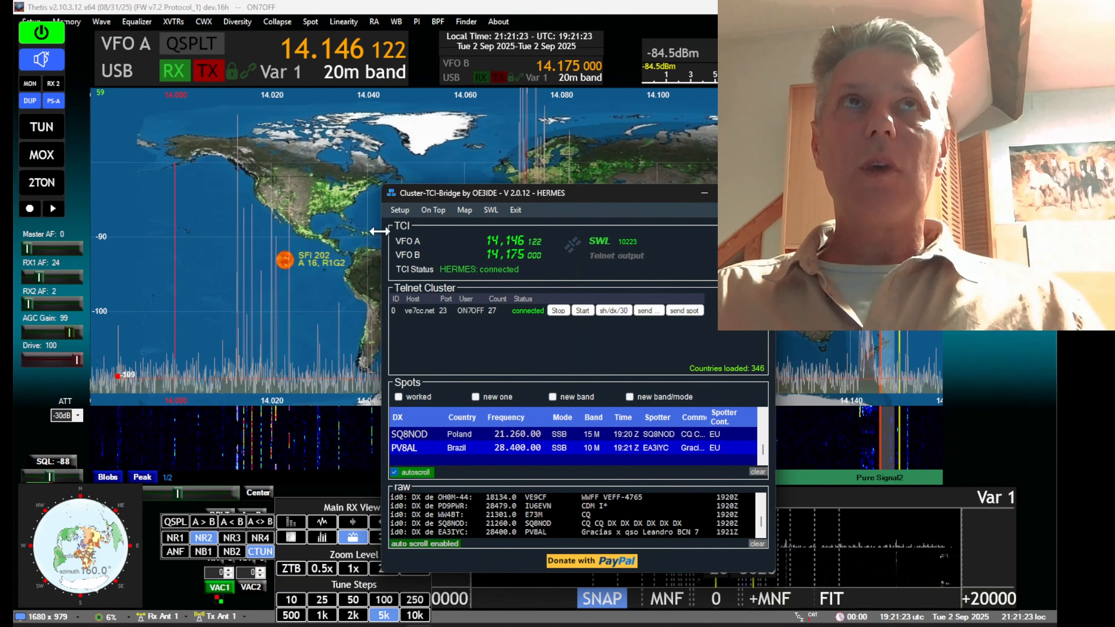
pyautogui.click(398, 210)
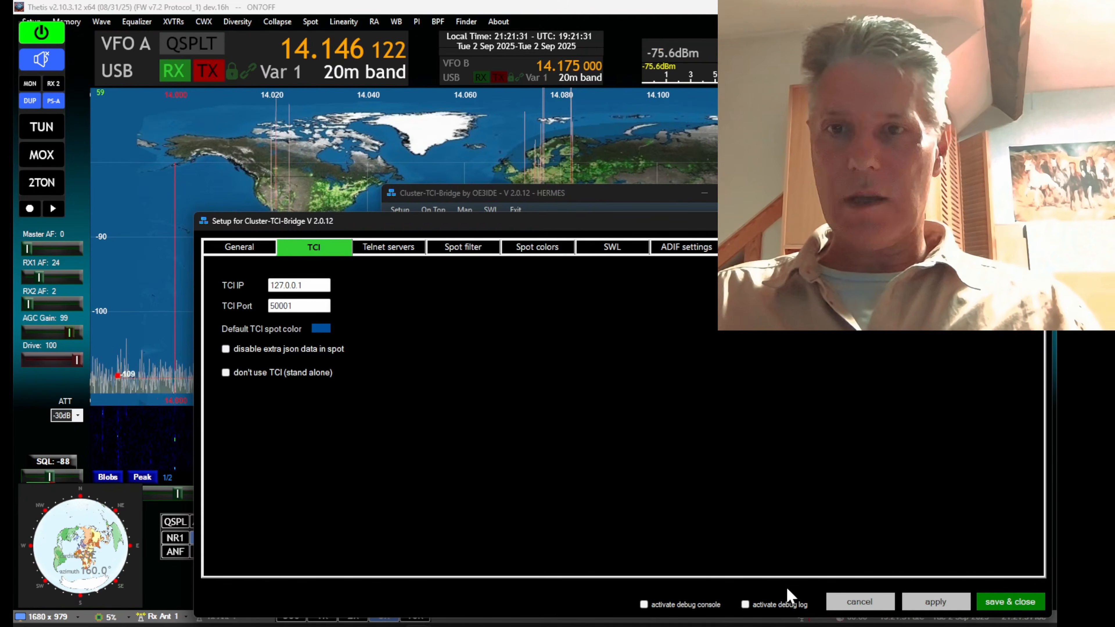
pyautogui.click(1005, 601)
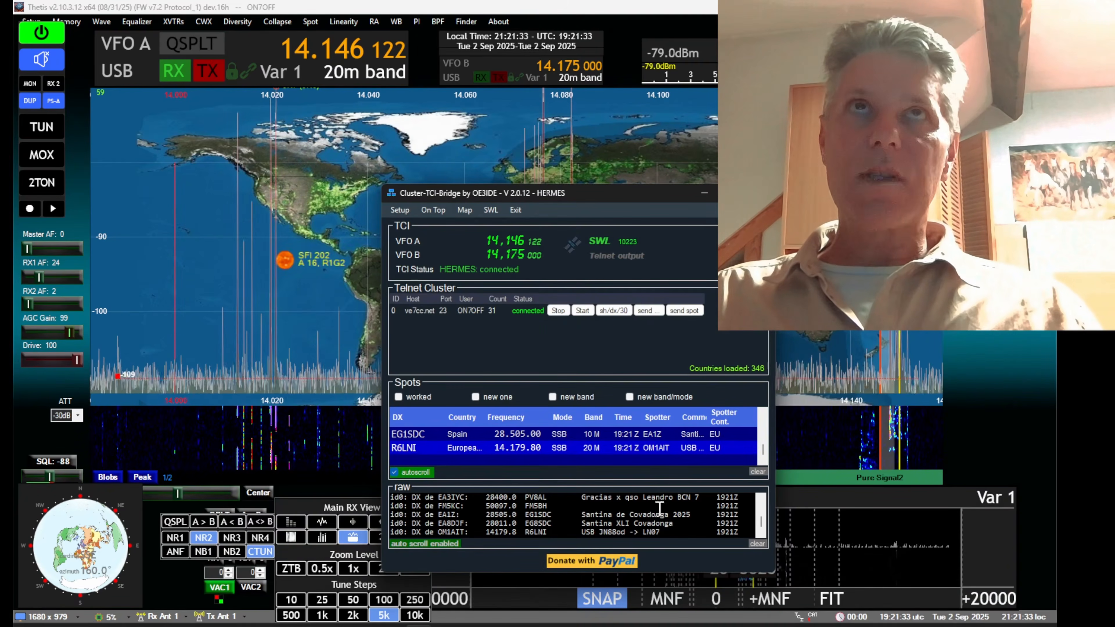
# Send the SH/DX/100 command to the ve7cc.net telnet server and close the telnet command window
pyautogui.click(646, 311)
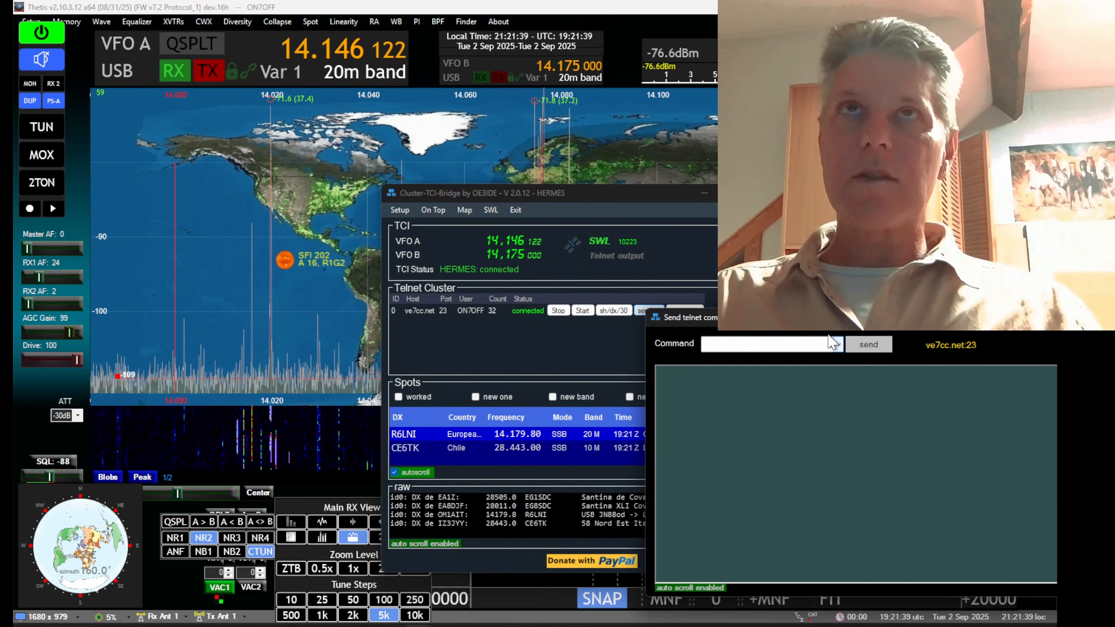
pyautogui.moveTo(907, 318); pyautogui.dragTo(626, 314)
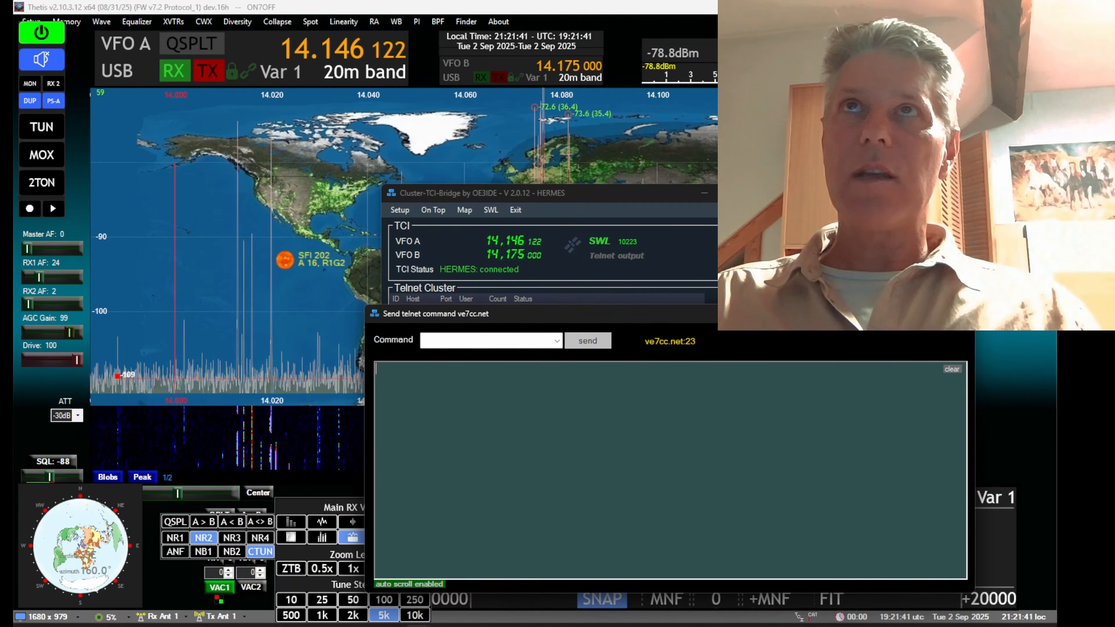
pyautogui.click(962, 314)
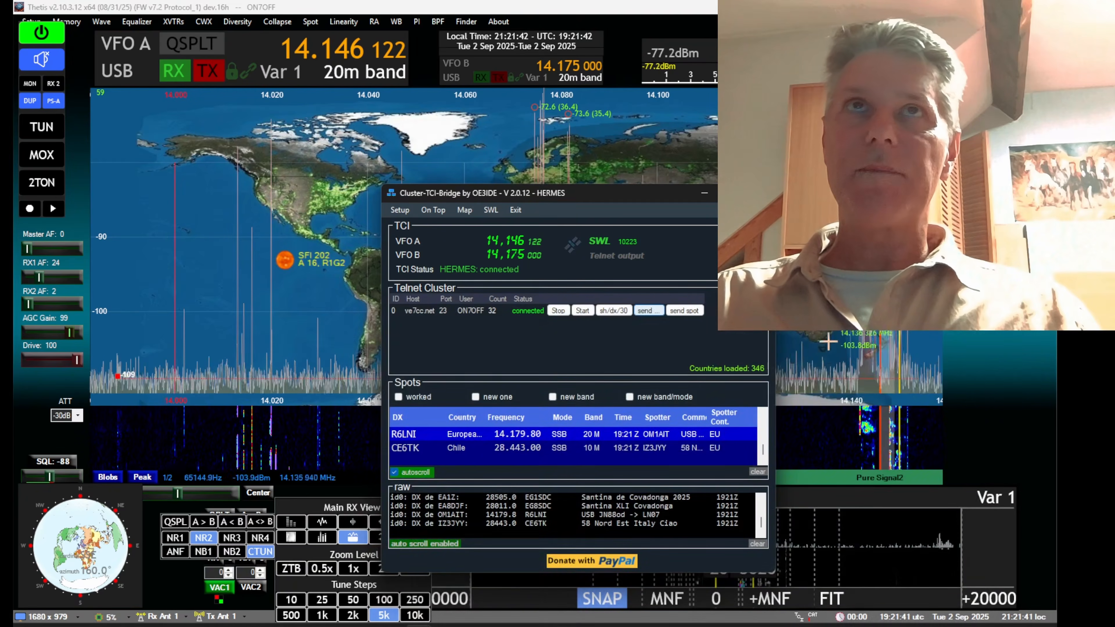
pyautogui.click(649, 312)
pyautogui.click(842, 345)
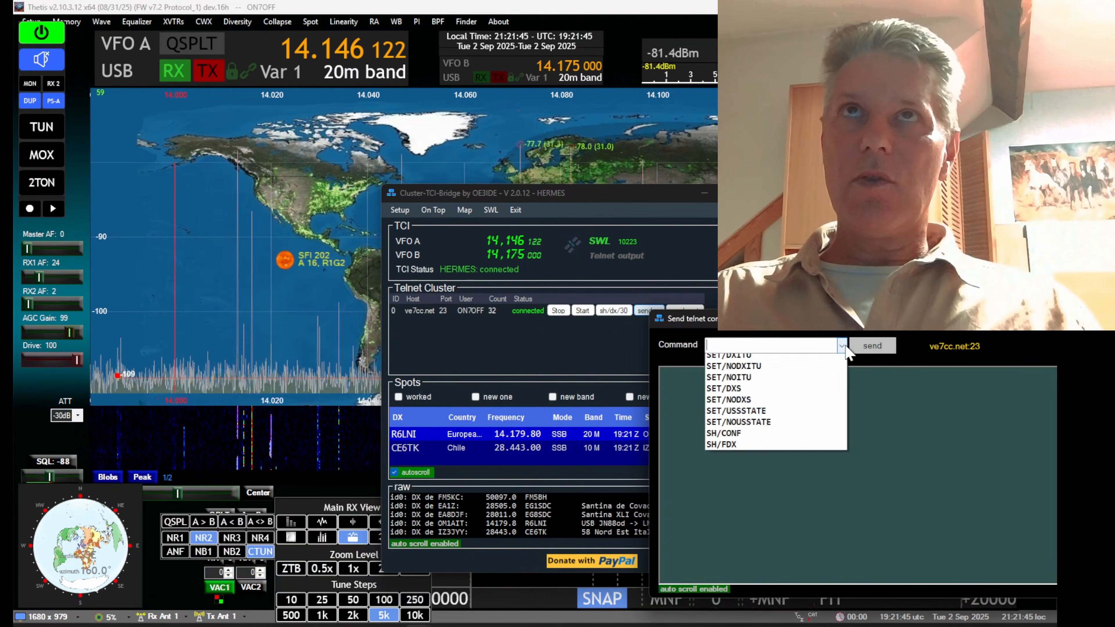
pyautogui.click(802, 372)
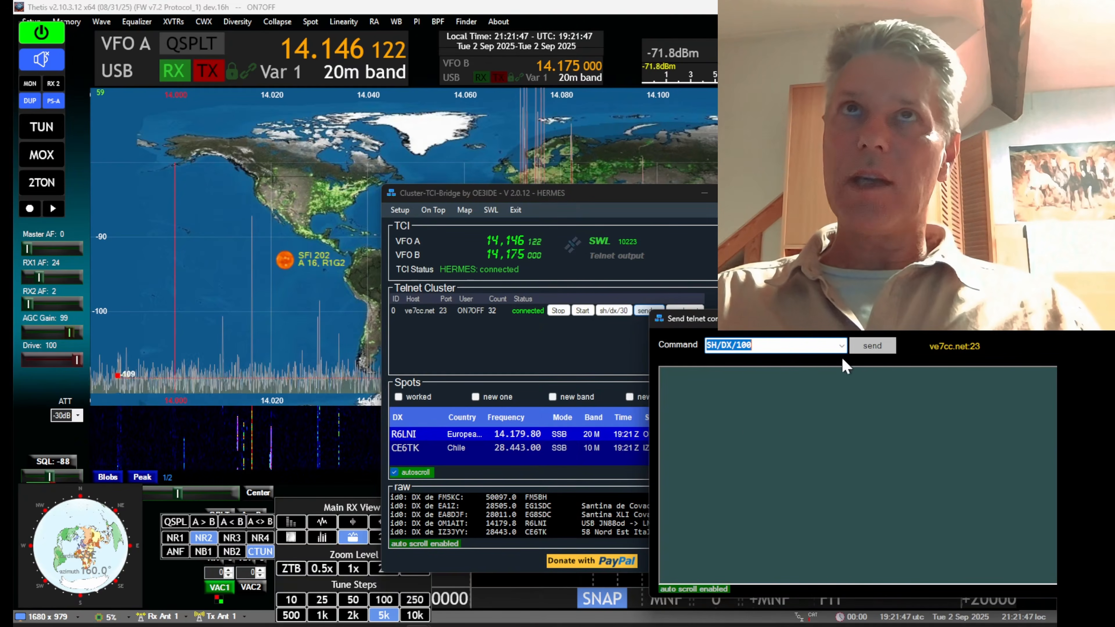
pyautogui.click(874, 349)
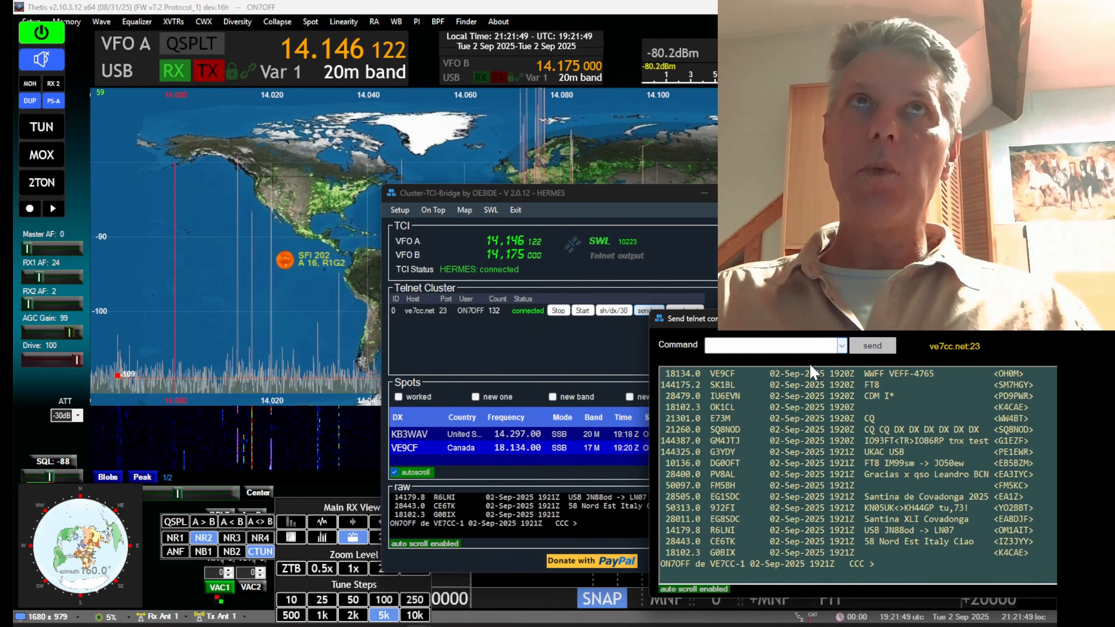
pyautogui.moveTo(868, 329); pyautogui.dragTo(526, 312)
pyautogui.click(906, 312)
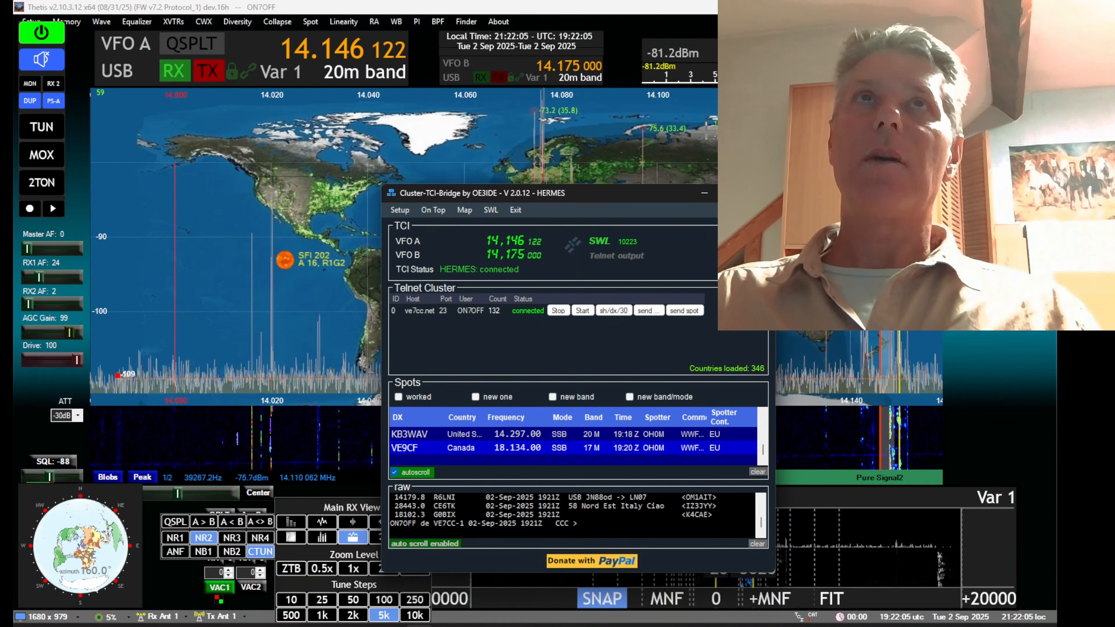
# Tune Thetis VFO A to 14.230 MHz on 20m and minimize Cluster-TCI-Bridge to inspect the spots on the panadapter
pyautogui.scroll(16, 727, 175)
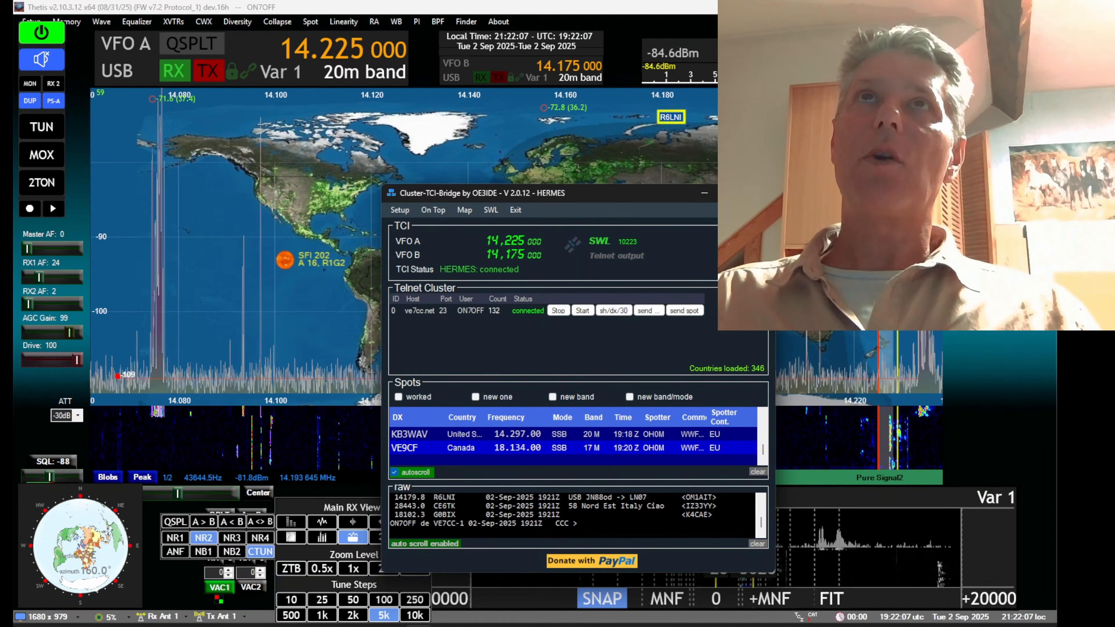
pyautogui.scroll(3, 726, 176)
pyautogui.scroll(-2, 550, 165)
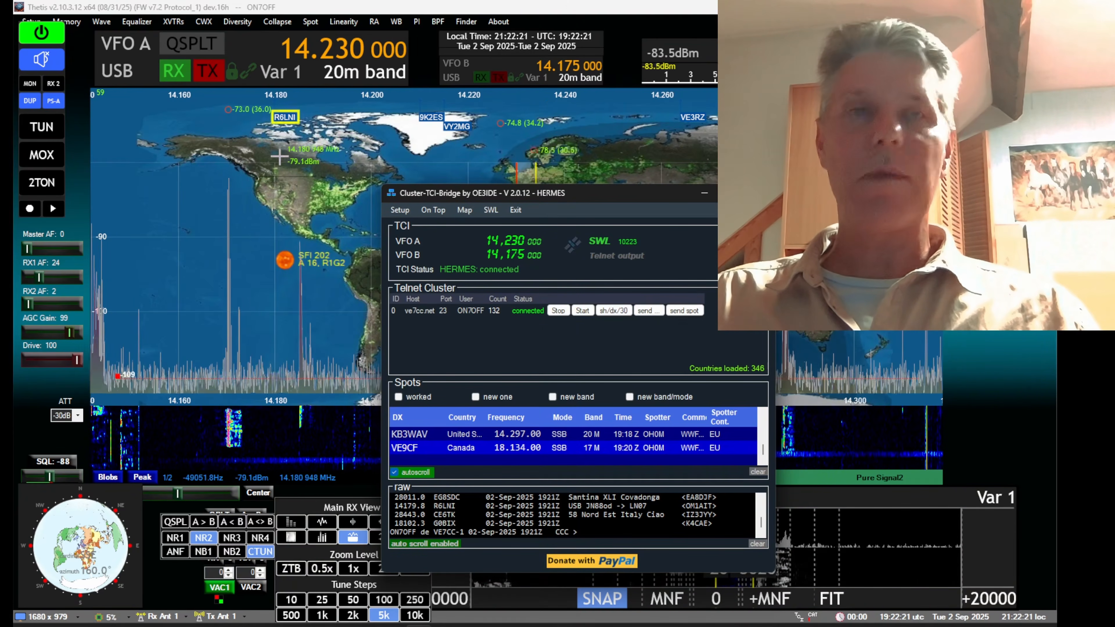
pyautogui.click(704, 193)
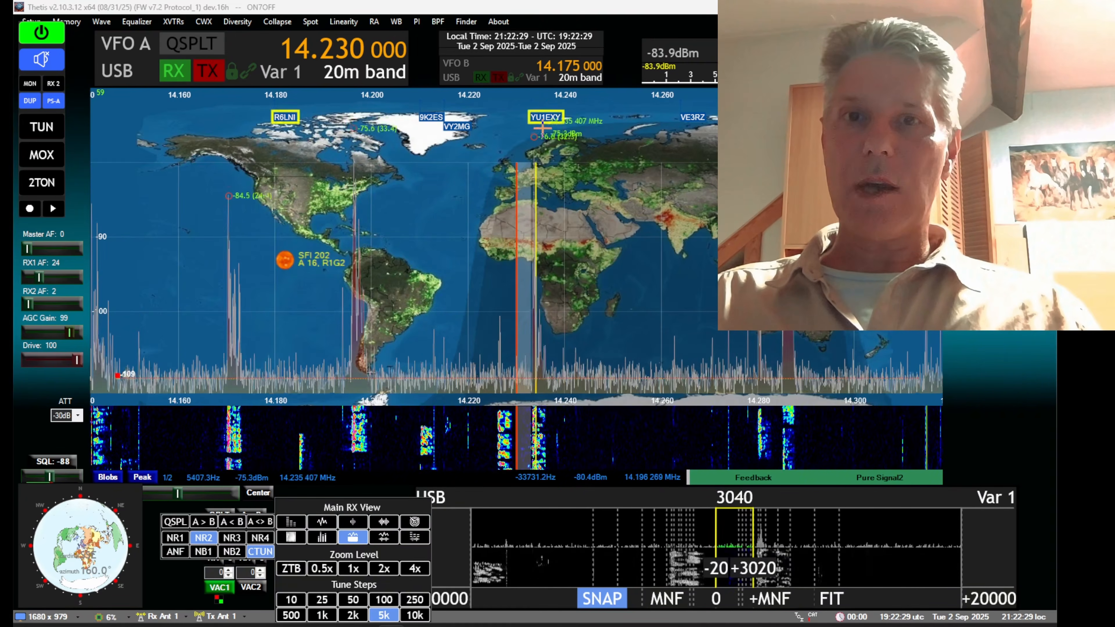
pyautogui.moveTo(544, 117)
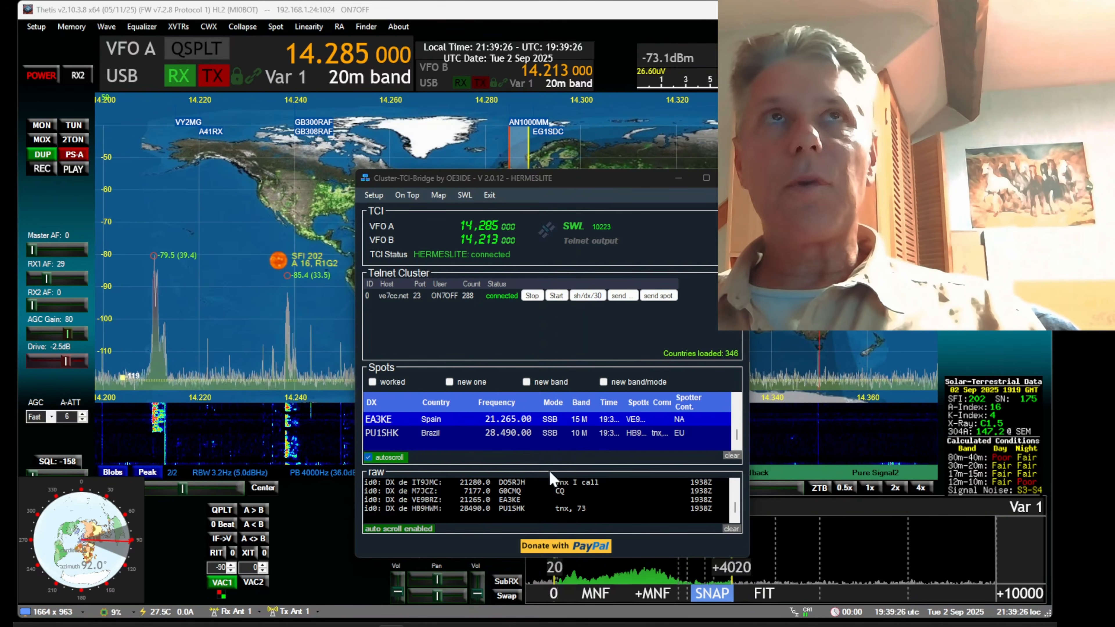
# Reopen the Cluster-TCI-Bridge setup, enable "disable extra json data in spot" for TCI, and save it
pyautogui.click(374, 196)
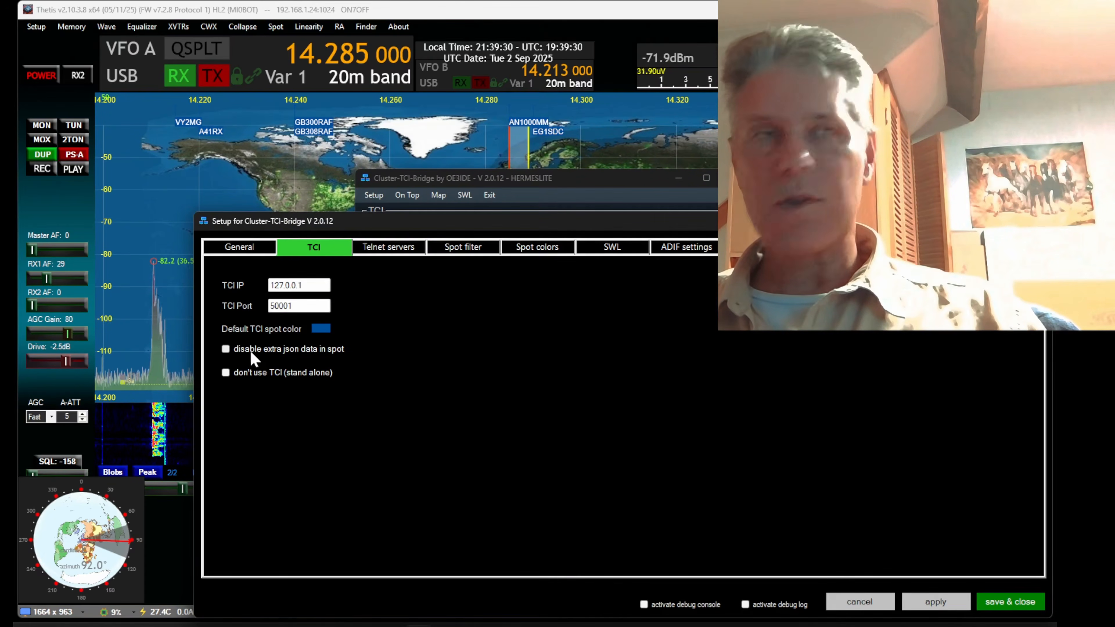
pyautogui.click(226, 351)
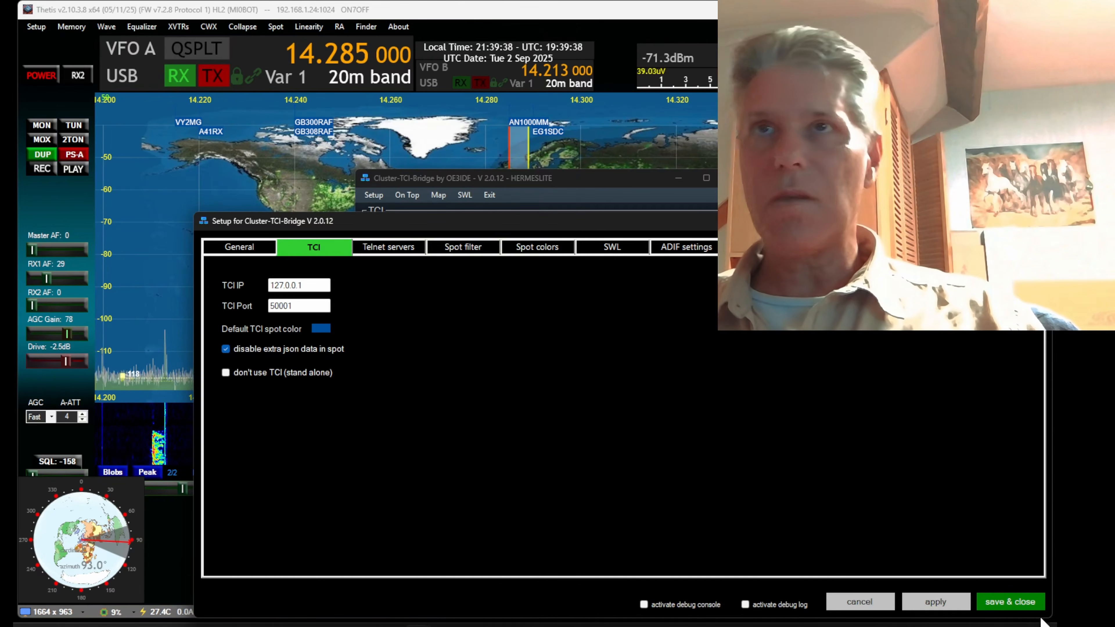
pyautogui.click(1010, 601)
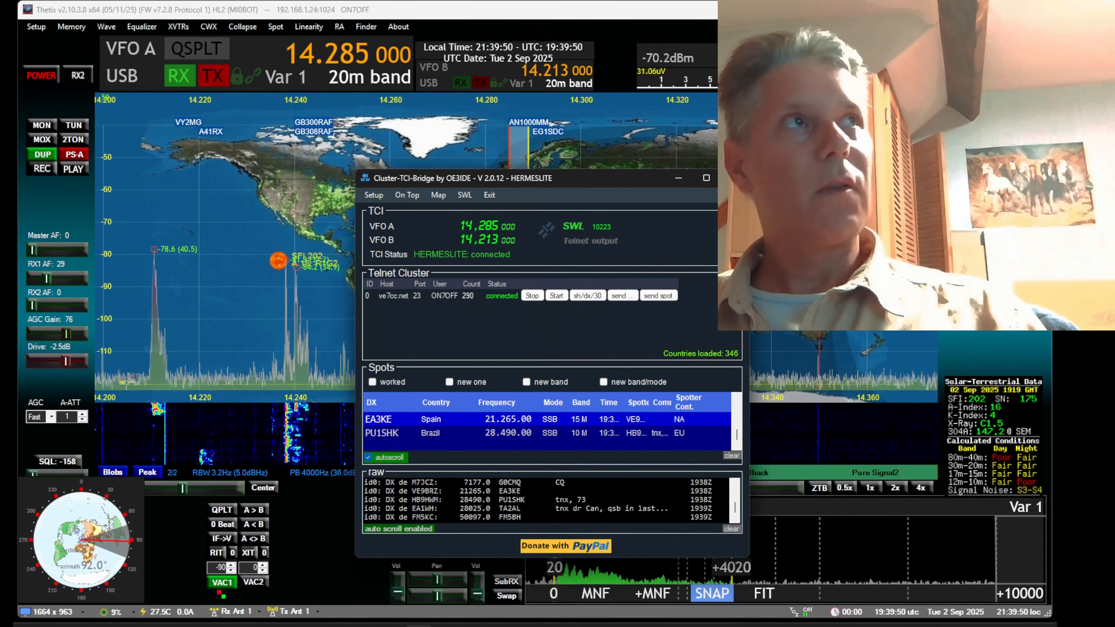
# Switch to Log4OM 2 and, in the program configuration's CAT interface, set the CAT Engine to TCIProtocol with CAT auto-start enabled
pyautogui.moveTo(14, 66); pyautogui.dragTo(627, 117)
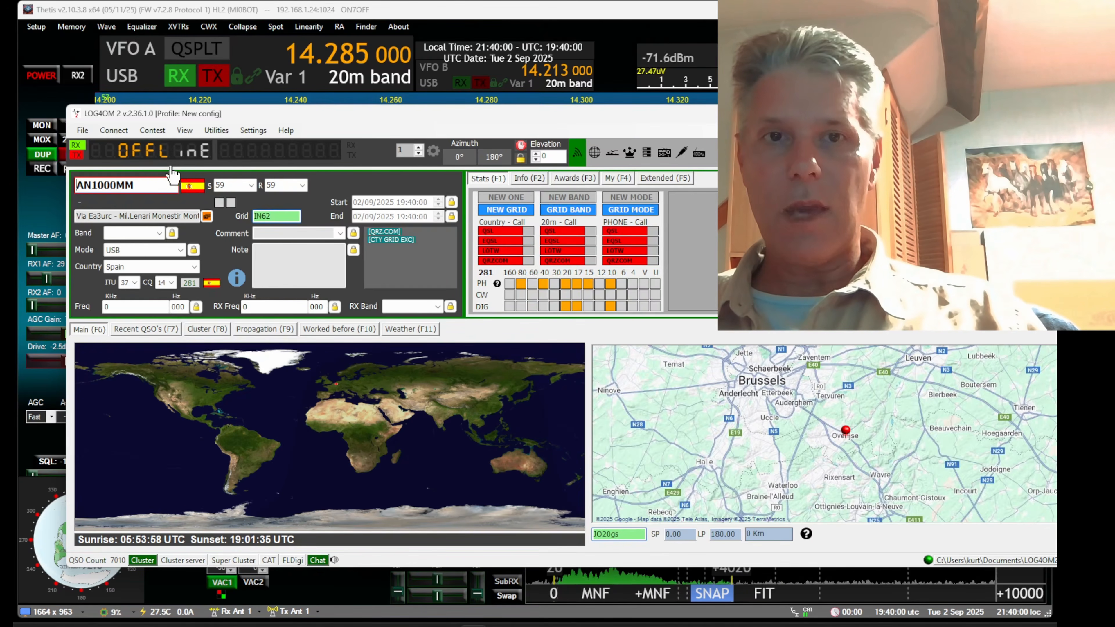
pyautogui.click(260, 130)
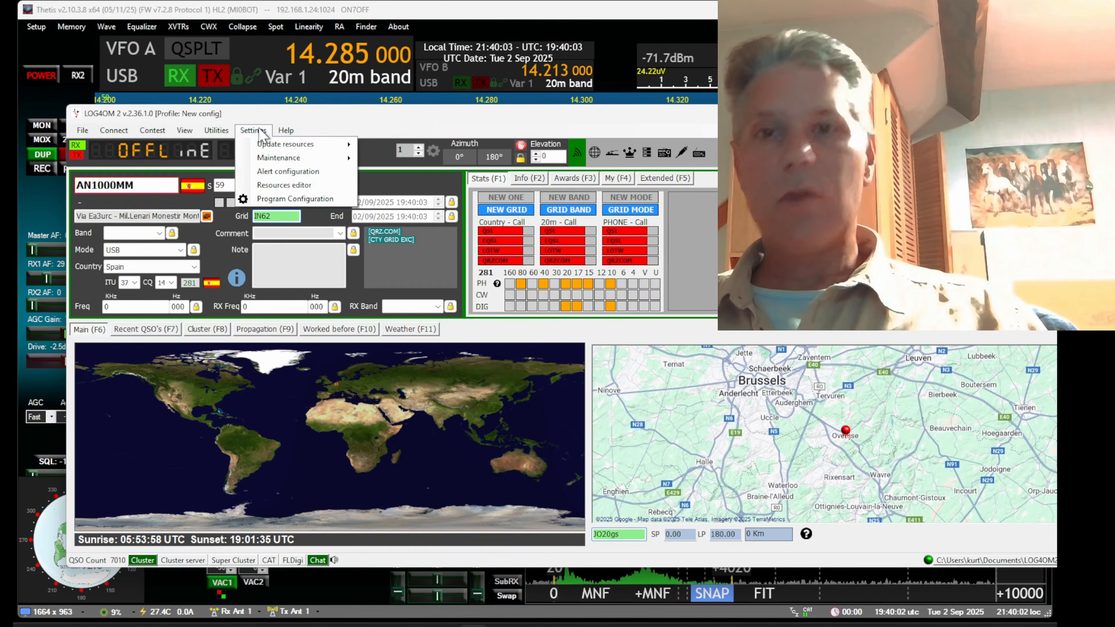
pyautogui.click(290, 200)
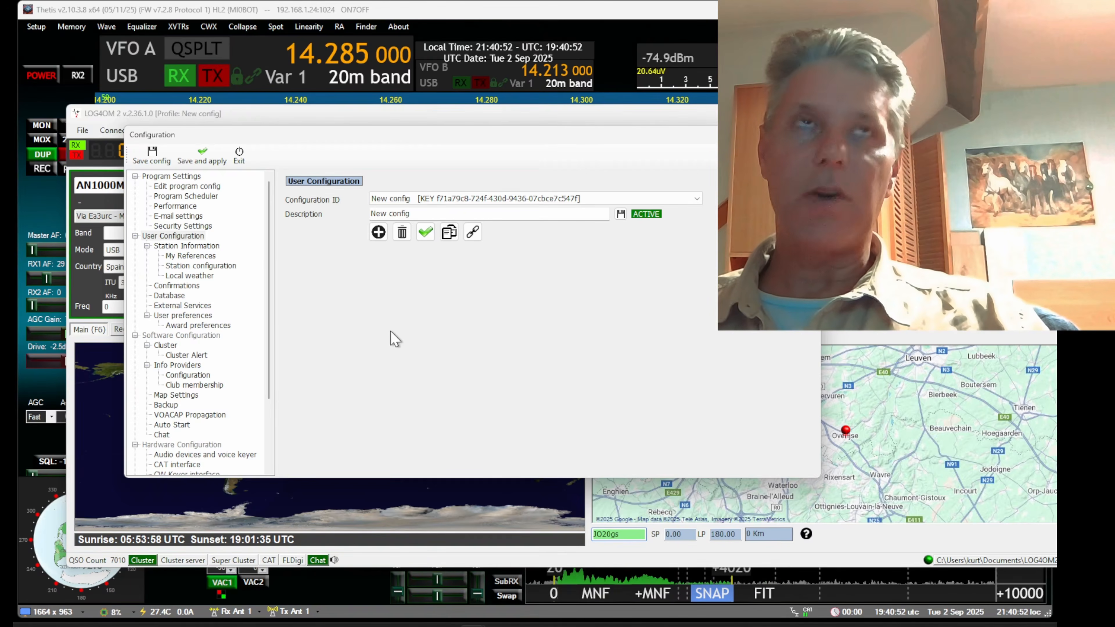
pyautogui.click(190, 375)
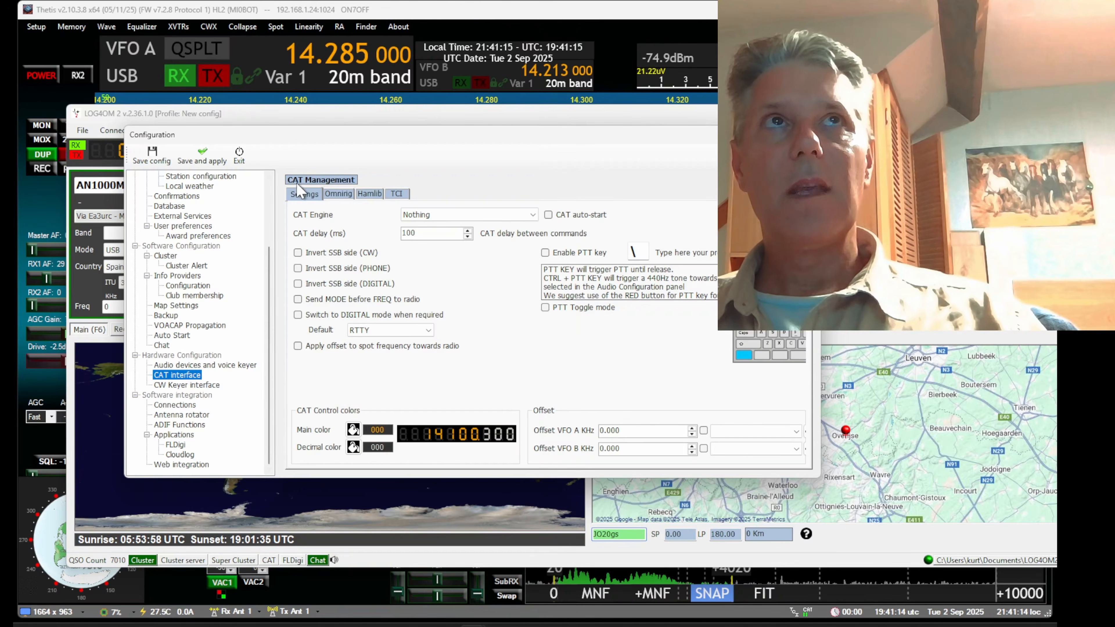
pyautogui.click(298, 197)
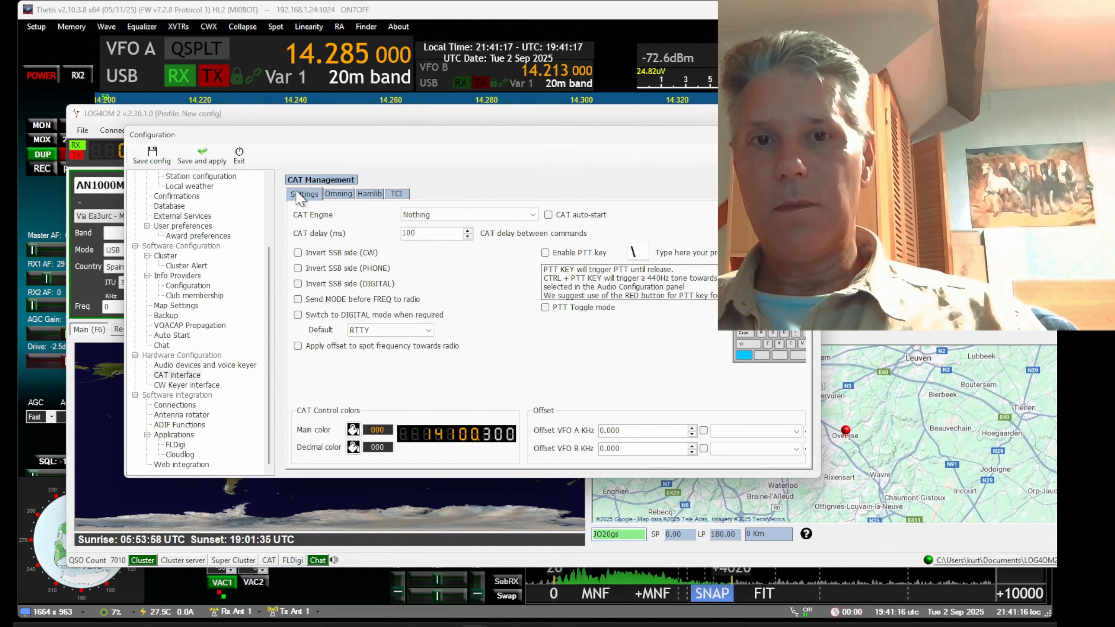
pyautogui.click(428, 214)
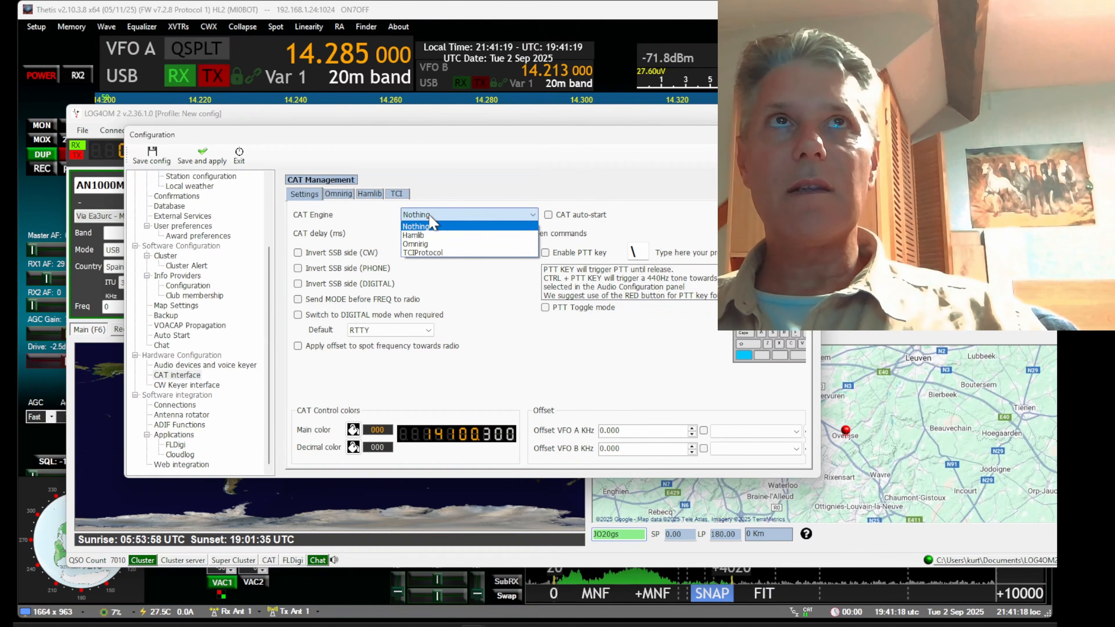
pyautogui.click(435, 253)
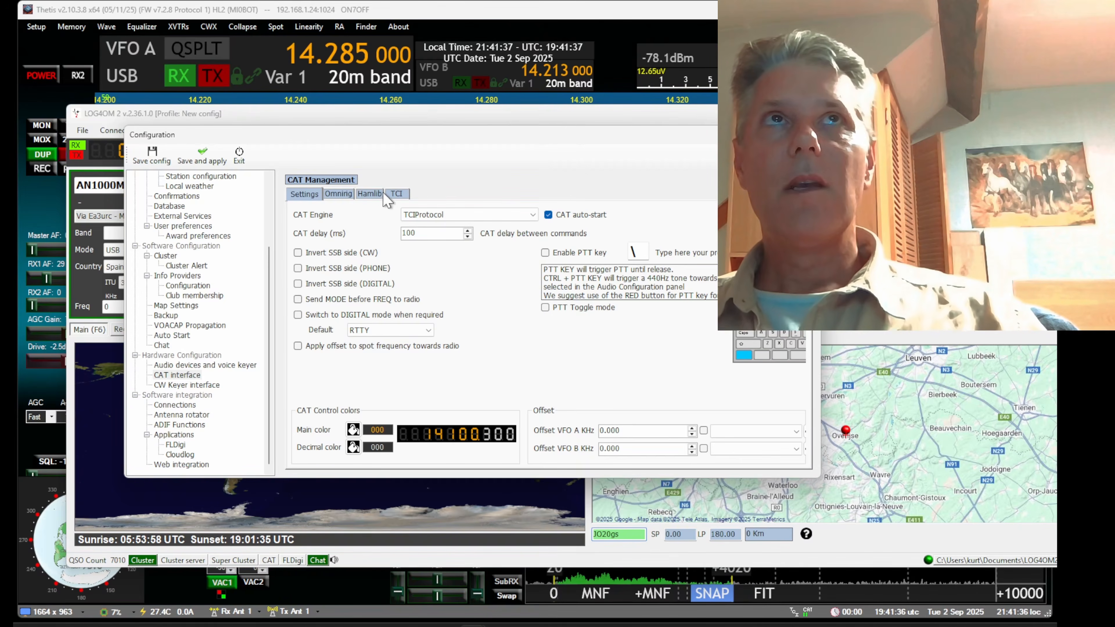
# Check that Log4OM's TCI connection uses address 127.0.0.1 and port 50001, then save and apply the configuration
pyautogui.click(398, 196)
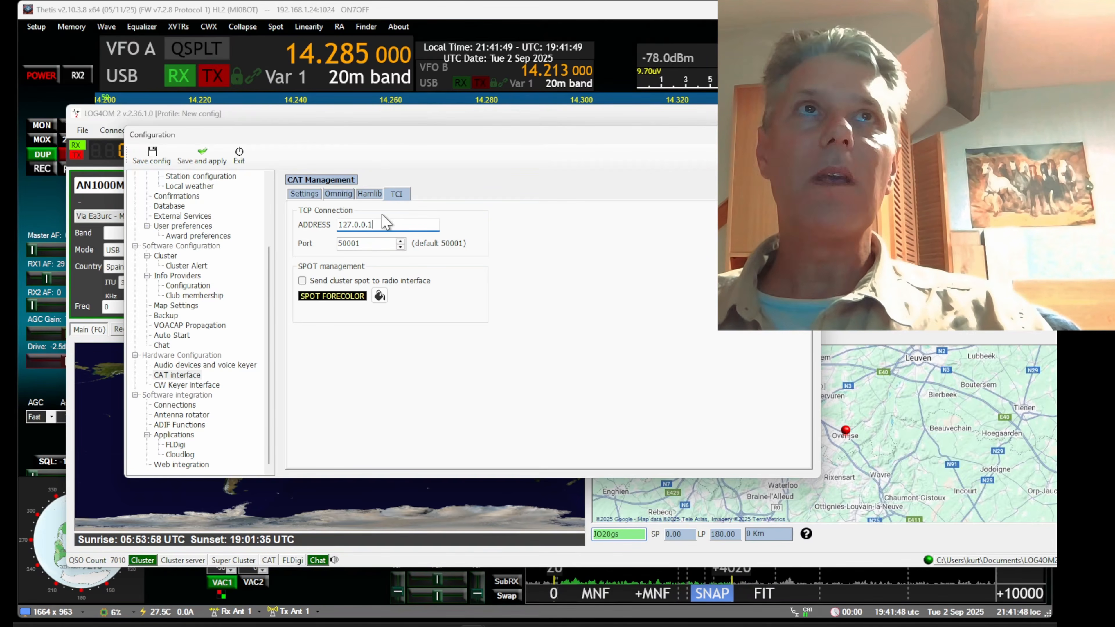
pyautogui.doubleClick(371, 246)
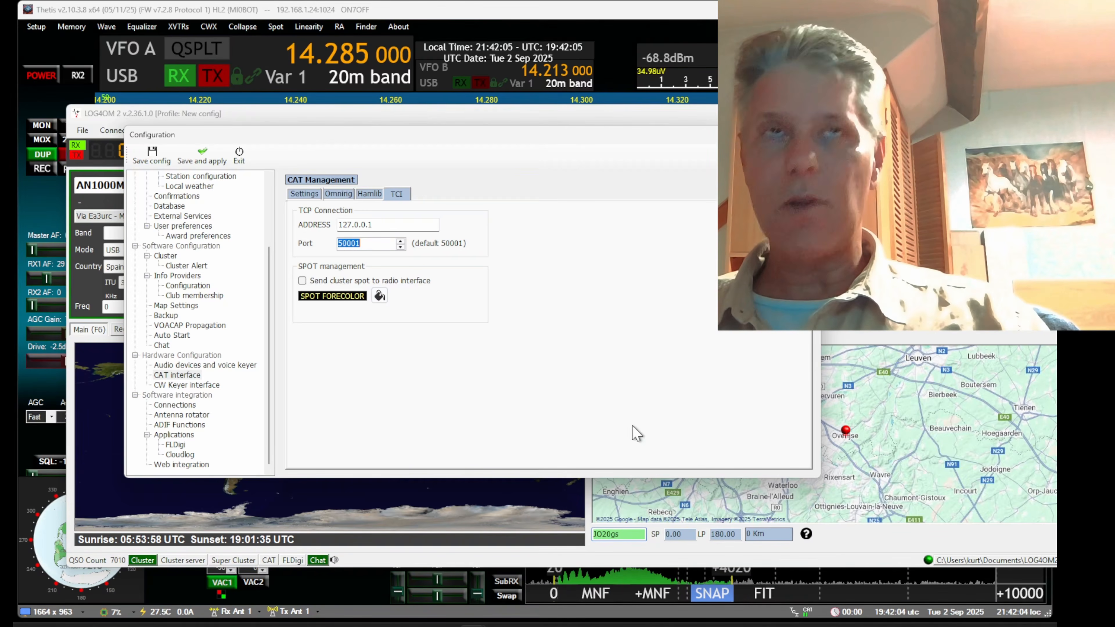
pyautogui.click(204, 158)
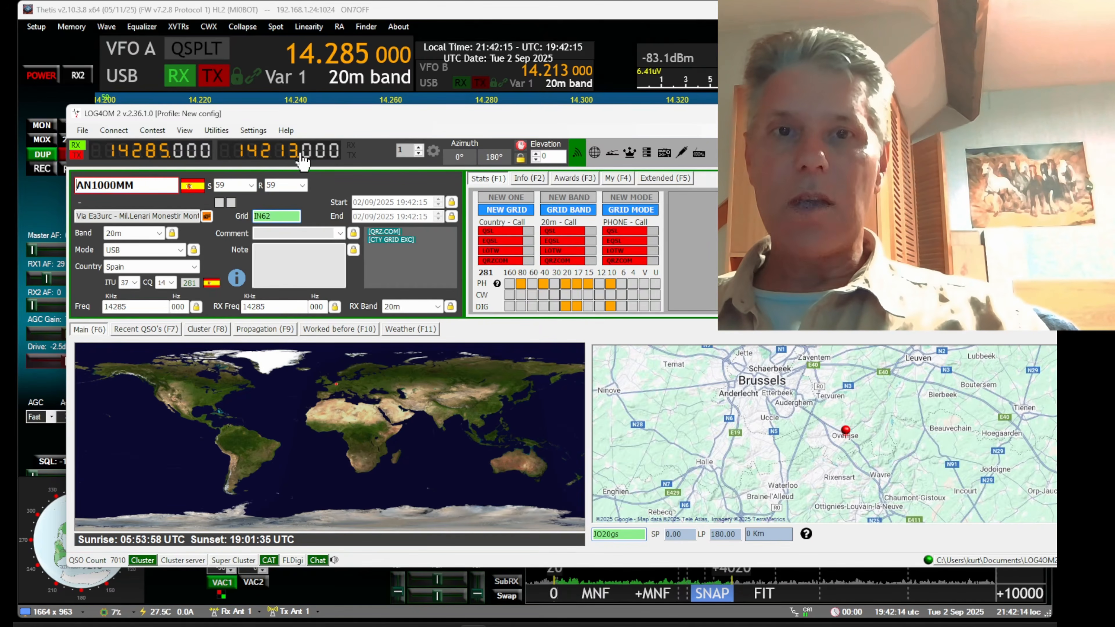
# Move Log4OM off the panadapter, switch to Thetis, and tune VFO A to the cluster spot at 14.236 MHz
pyautogui.moveTo(356, 123); pyautogui.dragTo(347, 239)
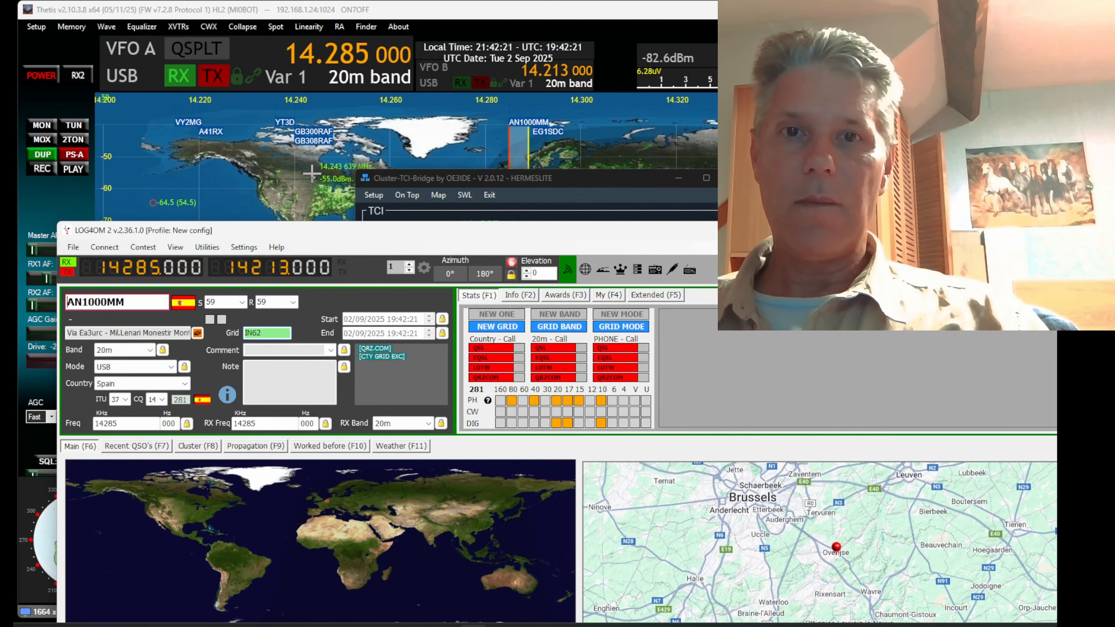
pyautogui.click(295, 10)
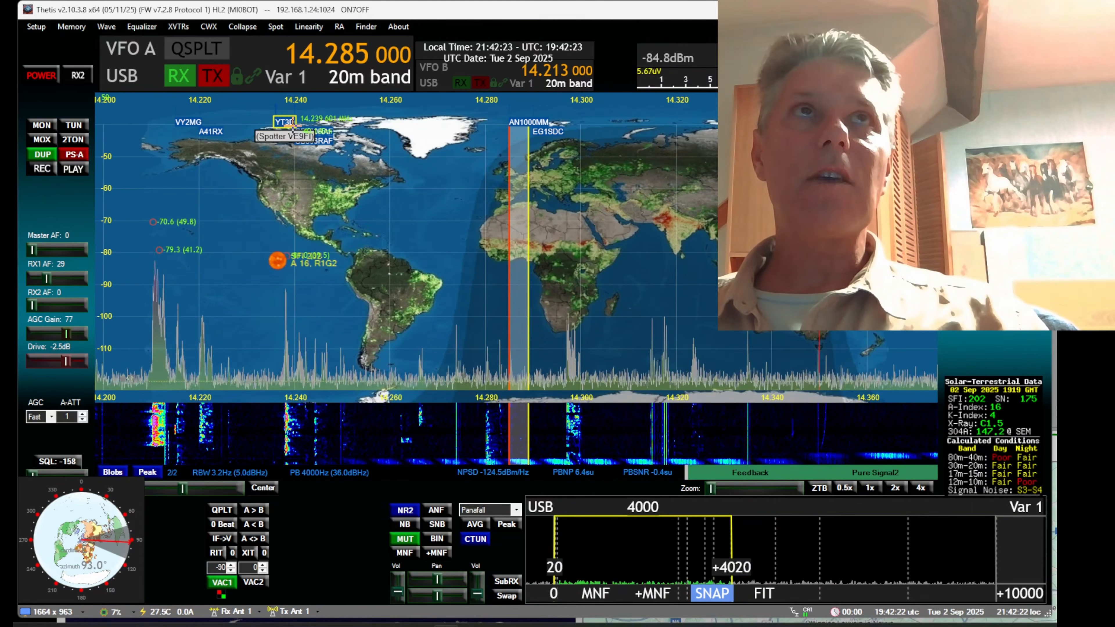
pyautogui.click(285, 121)
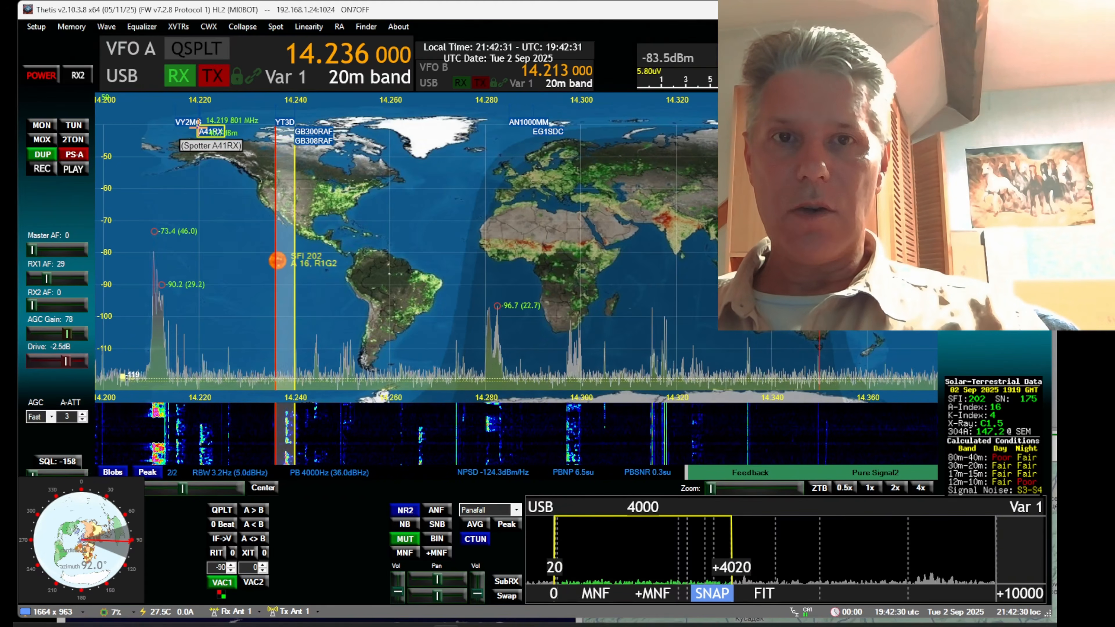
# Tune VFO A to the cluster spot at 14.220 MHz, then switch to Log4OM and arrange its window below the Thetis frequency display
pyautogui.click(220, 139)
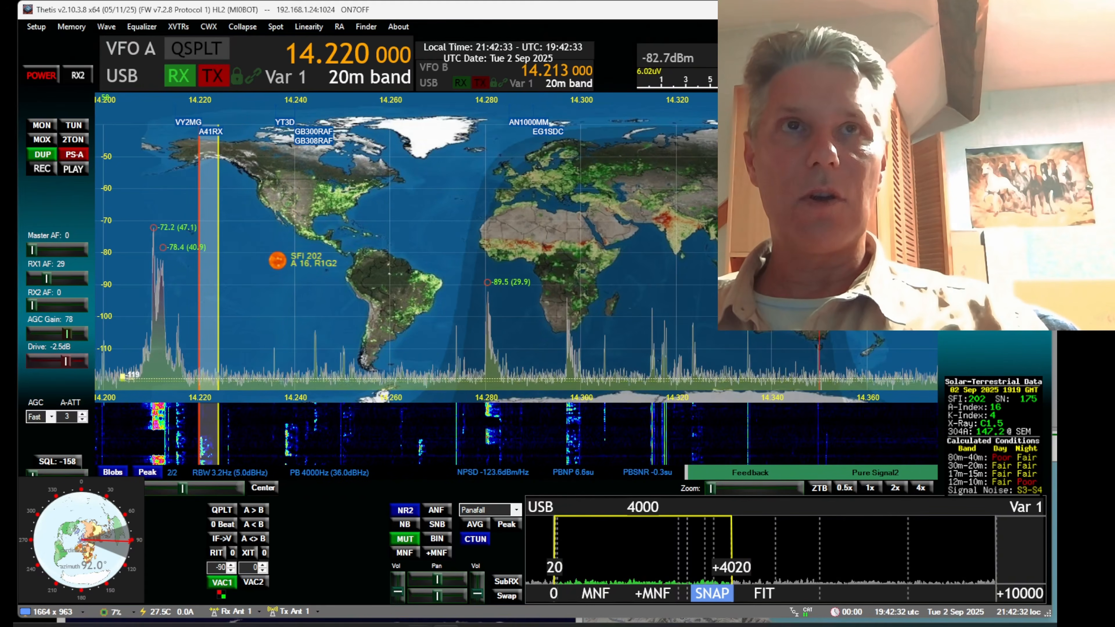
pyautogui.click(472, 626)
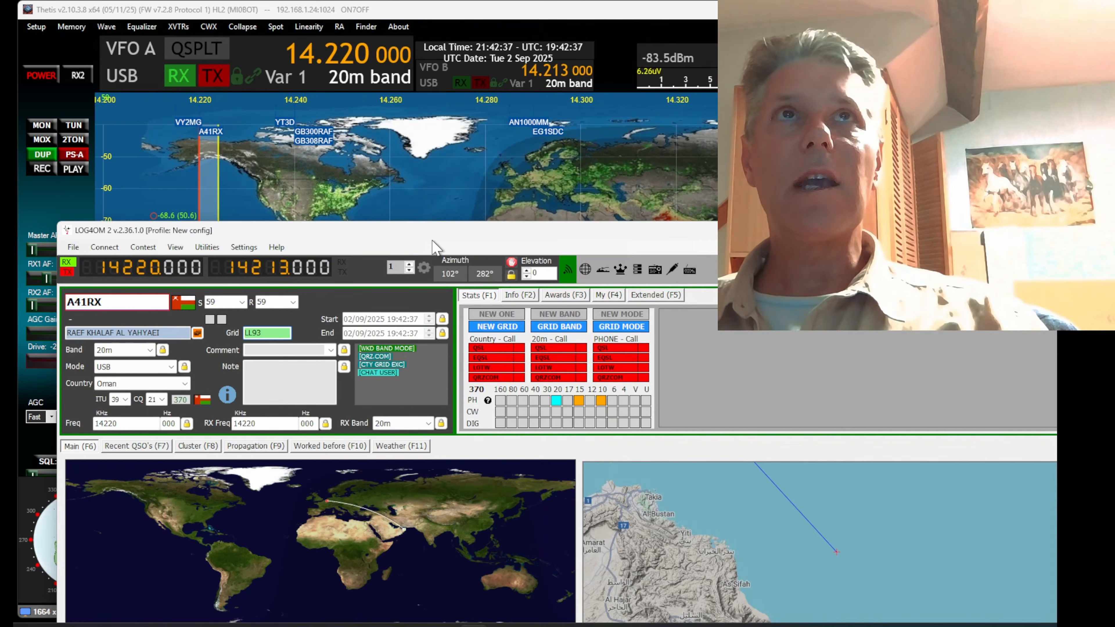
pyautogui.moveTo(428, 238); pyautogui.dragTo(538, 119)
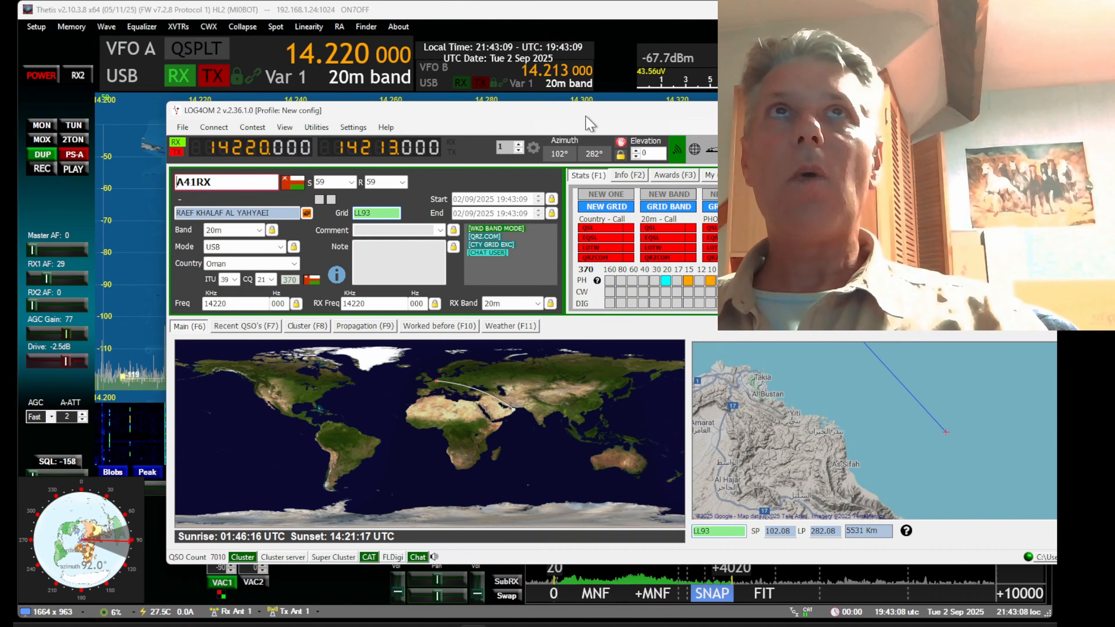
pyautogui.moveTo(590, 120); pyautogui.dragTo(472, 110)
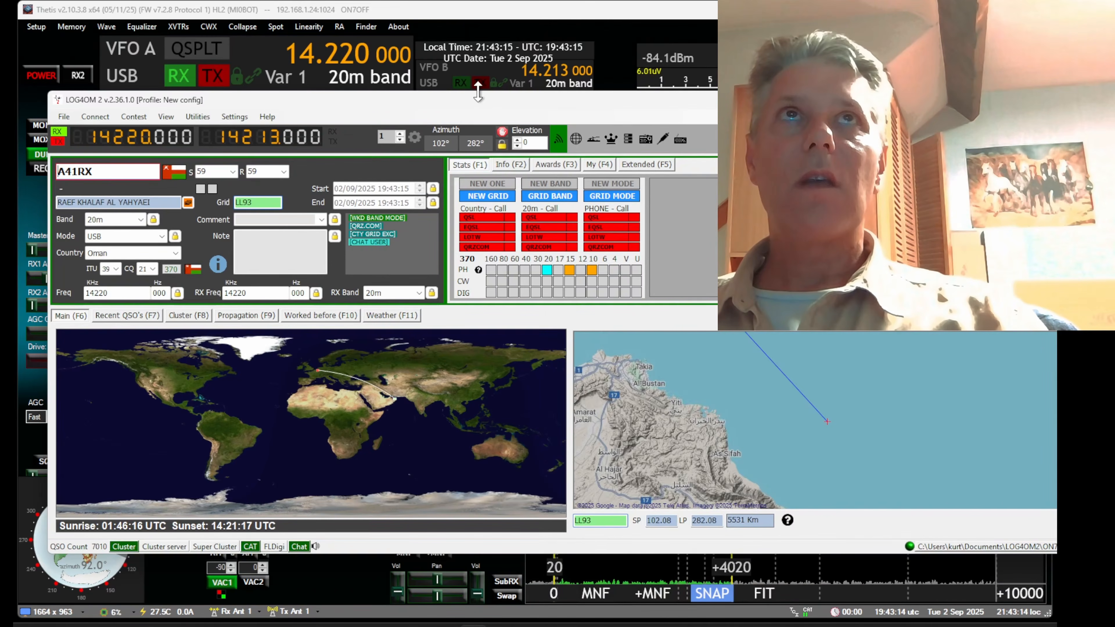
pyautogui.moveTo(483, 105); pyautogui.dragTo(470, 263)
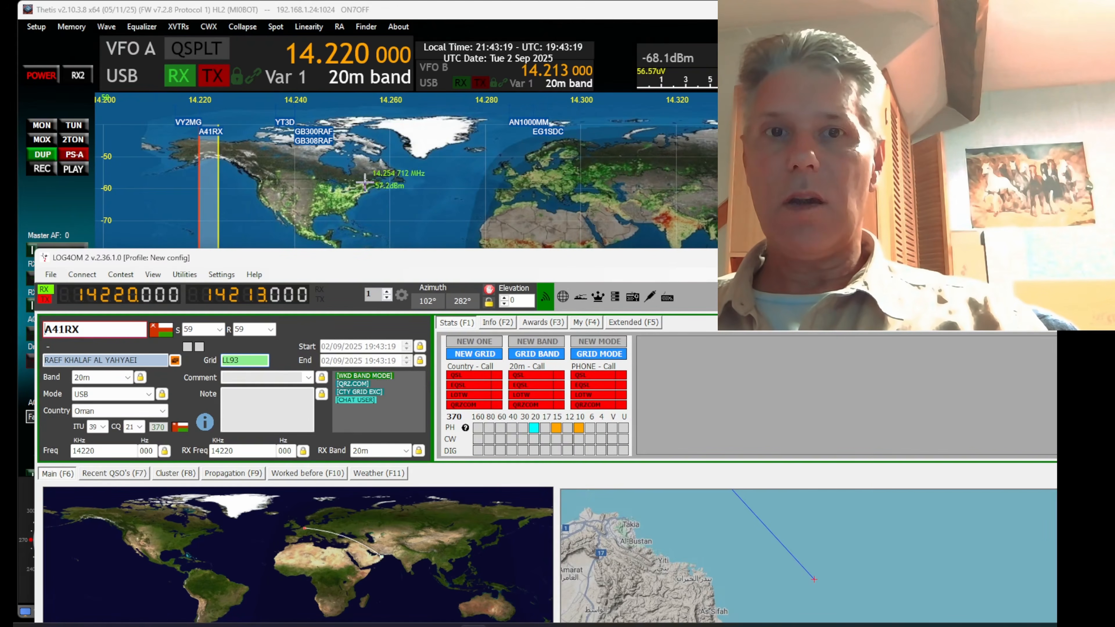
pyautogui.moveTo(372, 263); pyautogui.dragTo(350, 240)
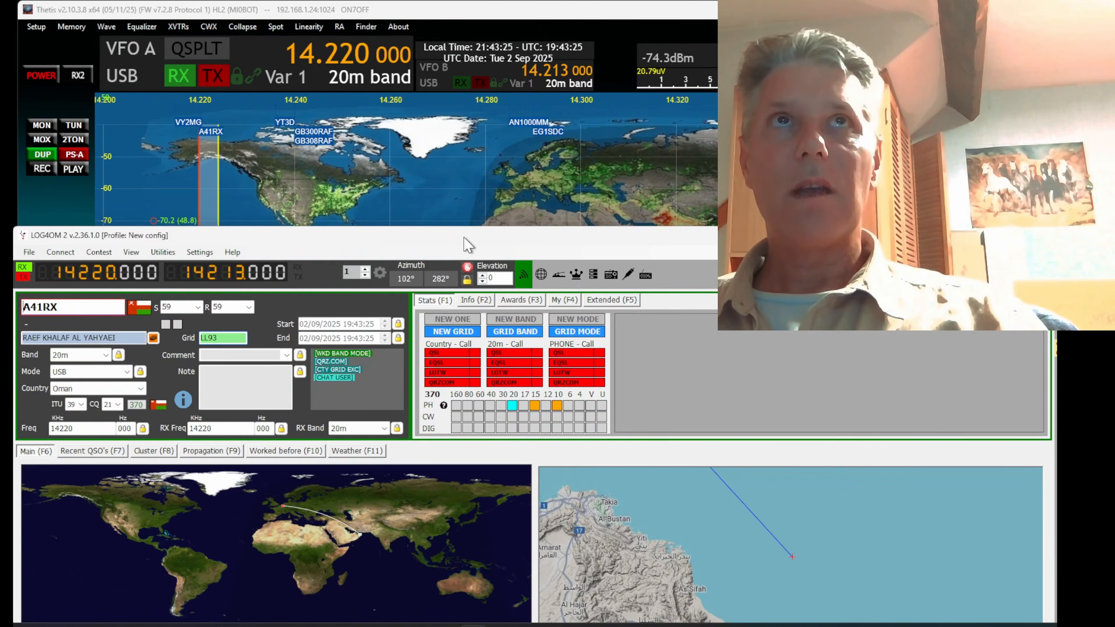
pyautogui.moveTo(465, 239); pyautogui.dragTo(455, 173)
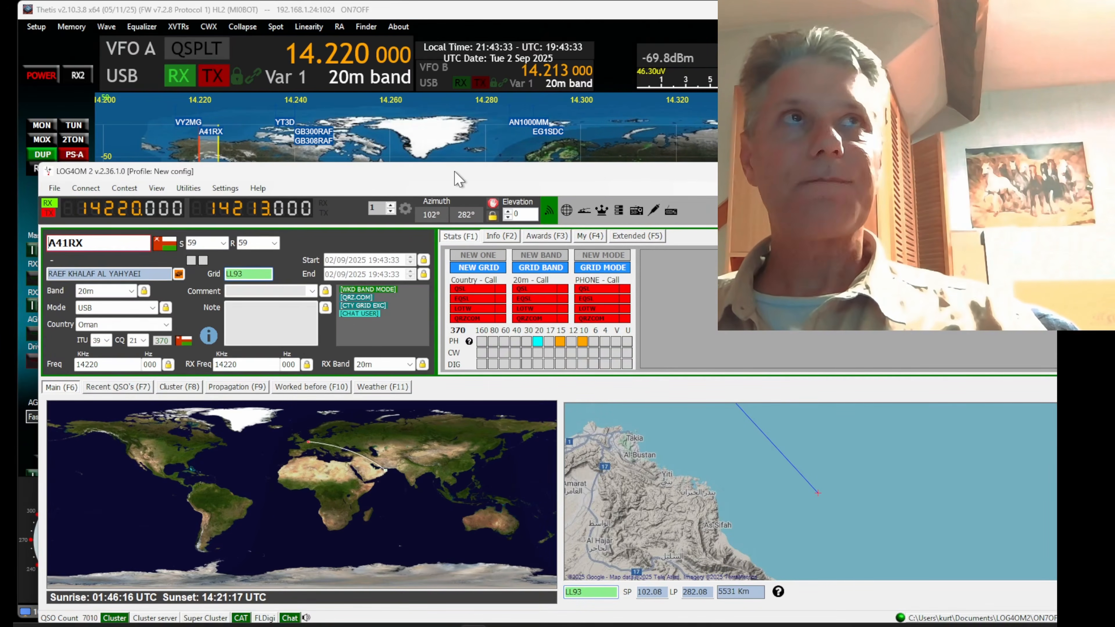
pyautogui.moveTo(457, 178); pyautogui.dragTo(473, 142)
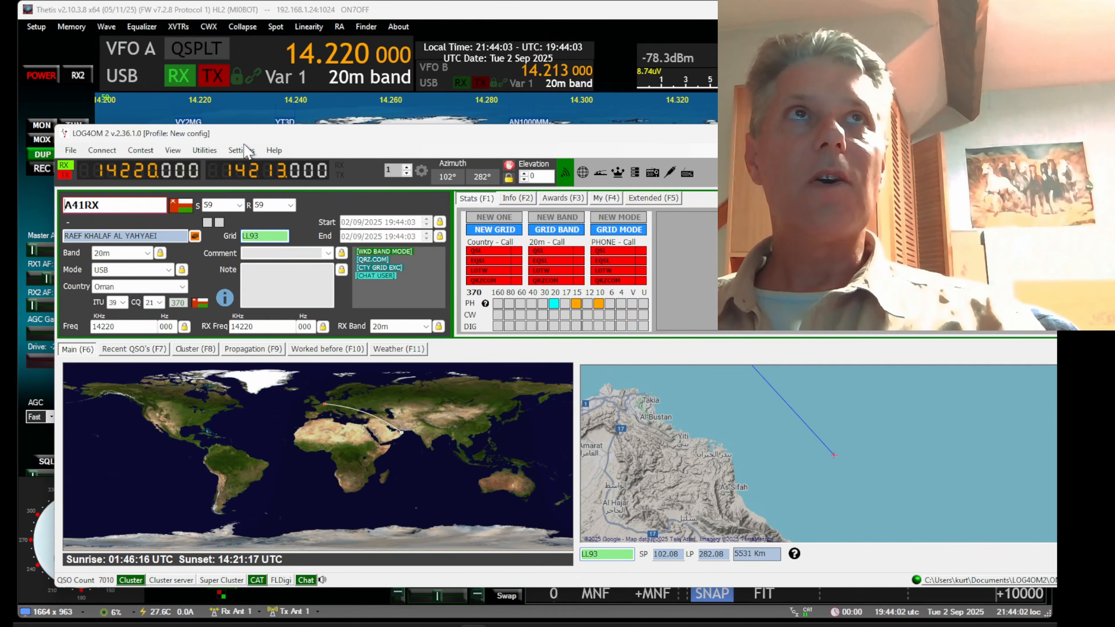
# Open the ADIF export in Log4OM and enable "Export standard ADIF", leaving "Export selected fields" off
pyautogui.click(200, 153)
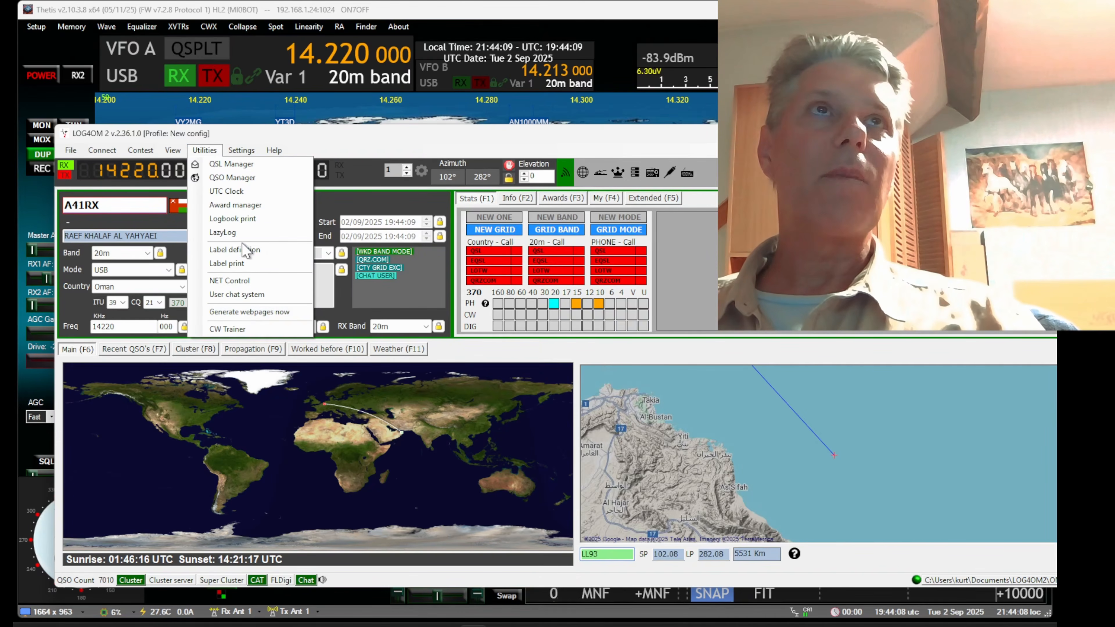
pyautogui.click(87, 152)
pyautogui.click(69, 152)
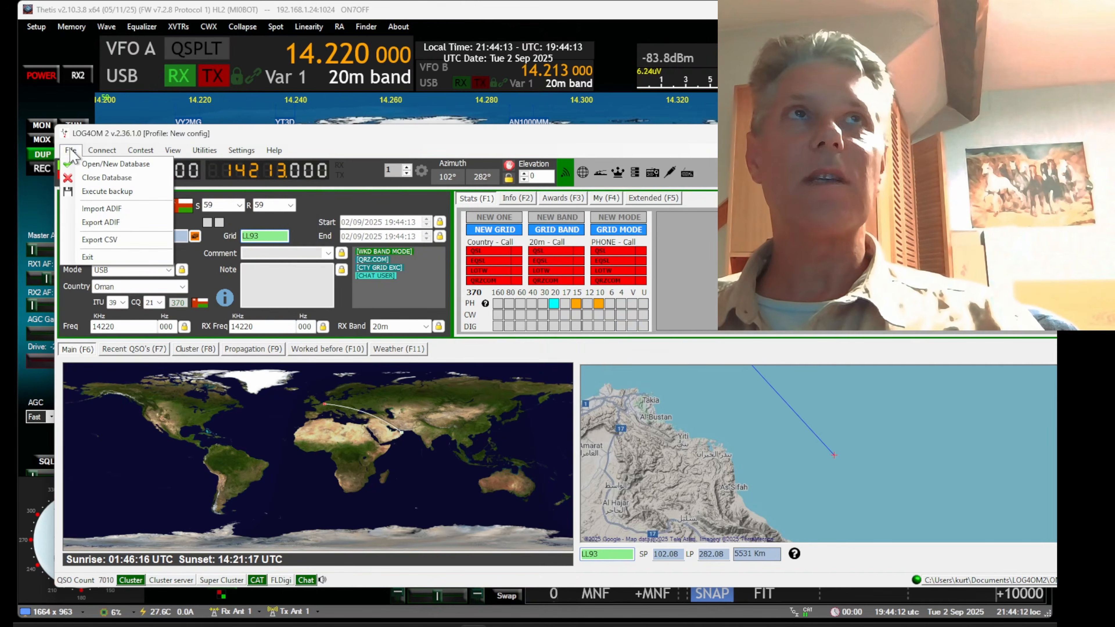
pyautogui.click(97, 224)
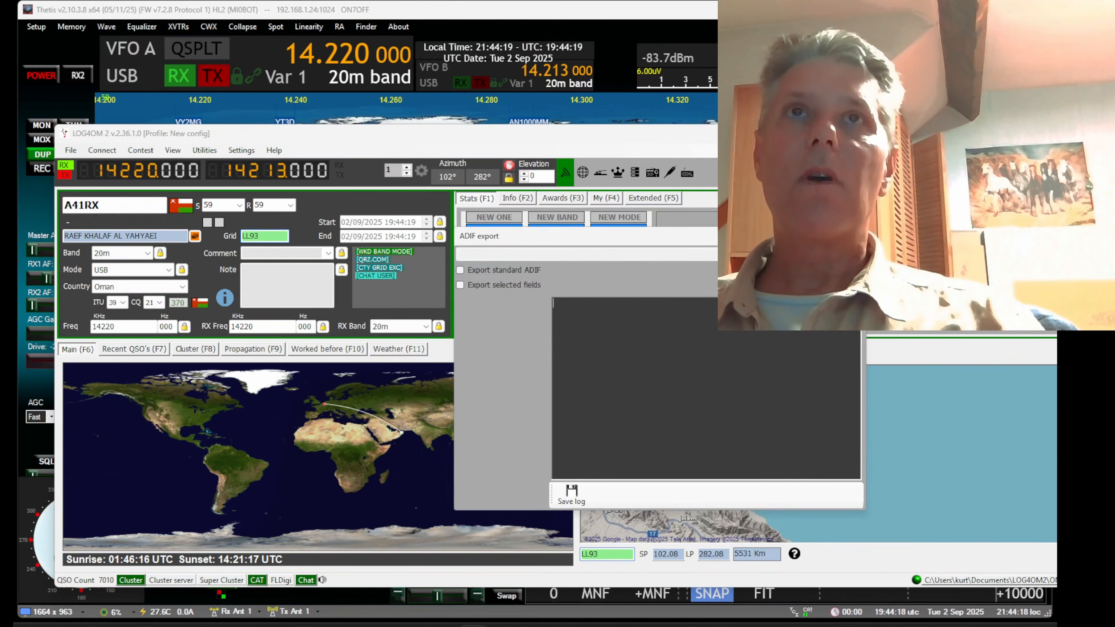
pyautogui.click(420, 274)
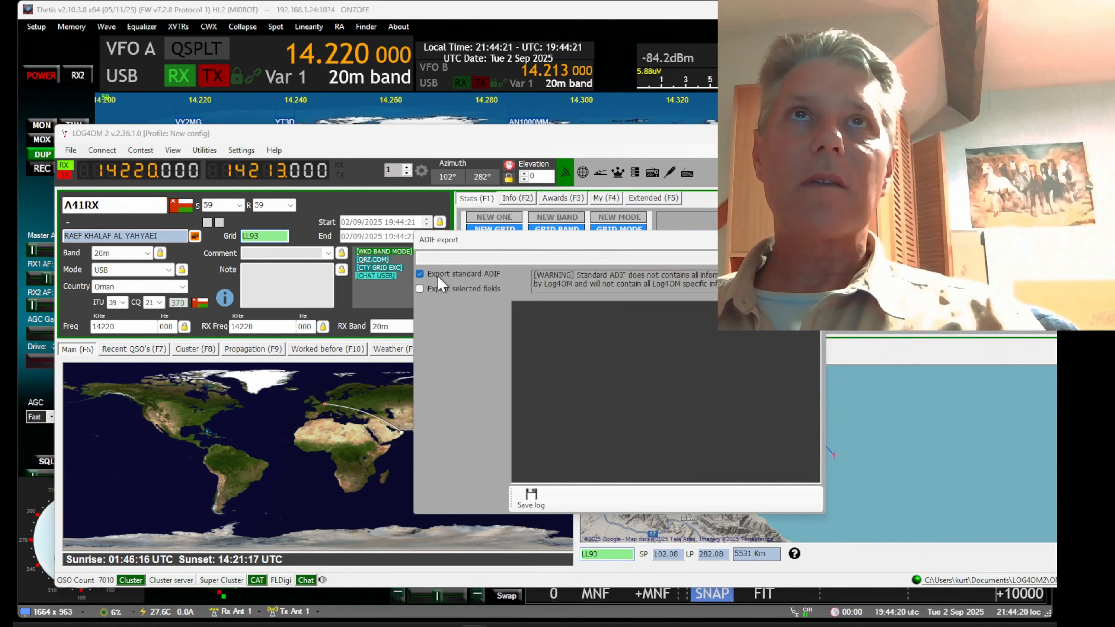
pyautogui.click(447, 289)
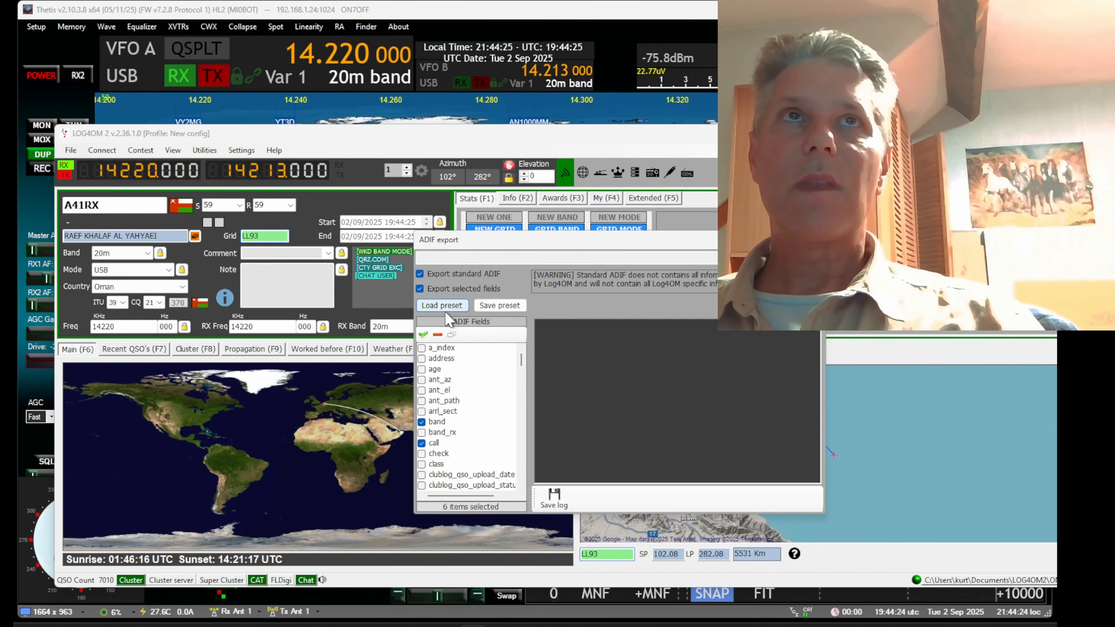
pyautogui.click(441, 290)
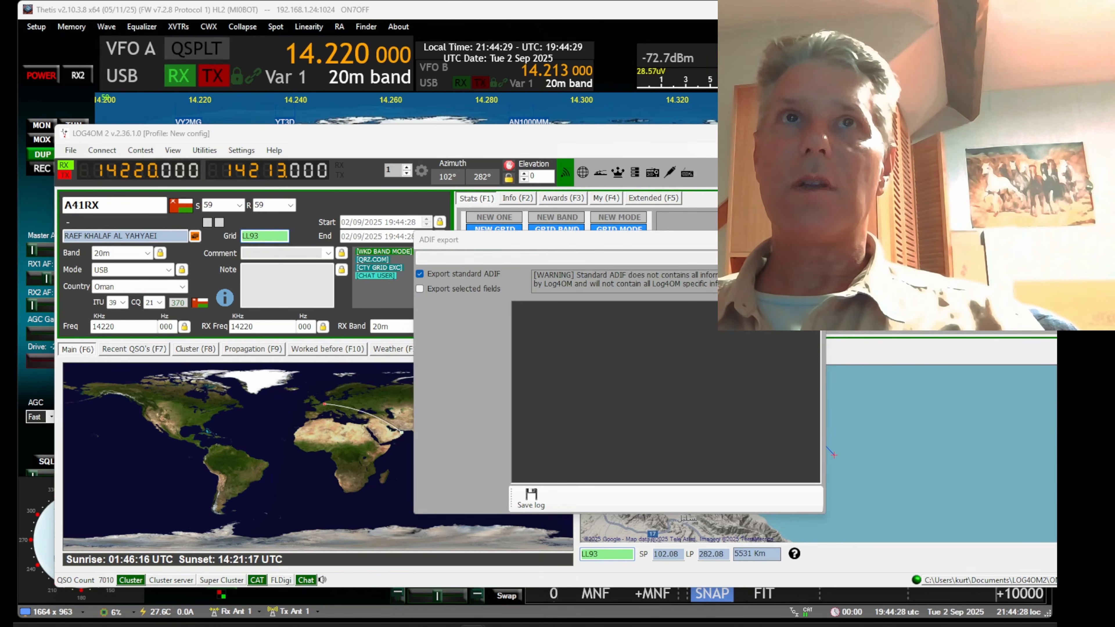
# Start saving the log export and name the ADIF file all.adi
pyautogui.click(531, 498)
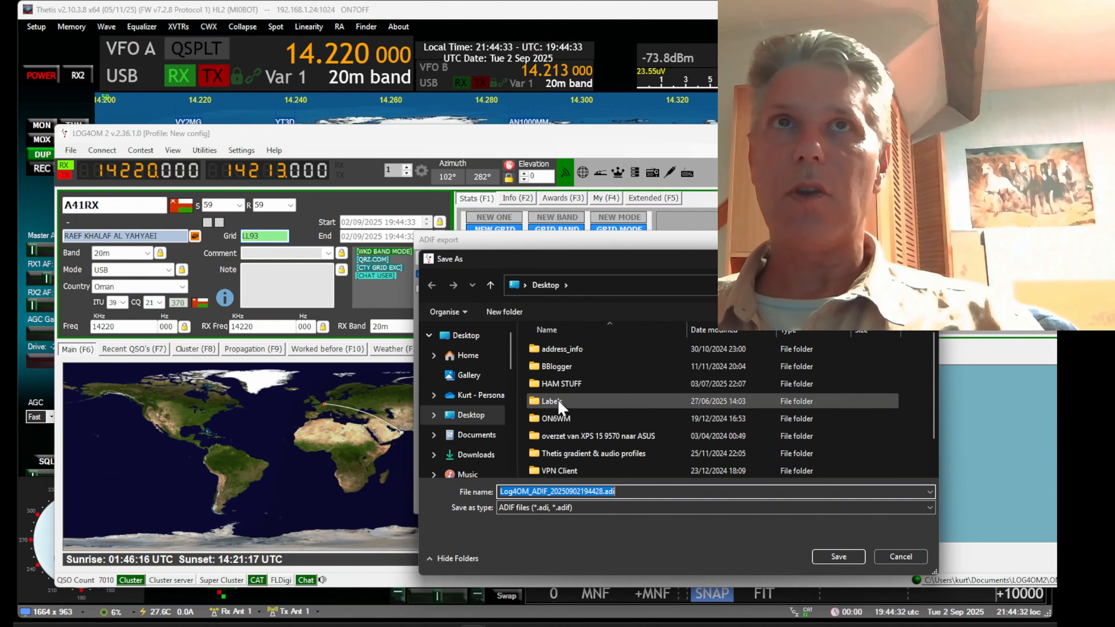
pyautogui.click(602, 492)
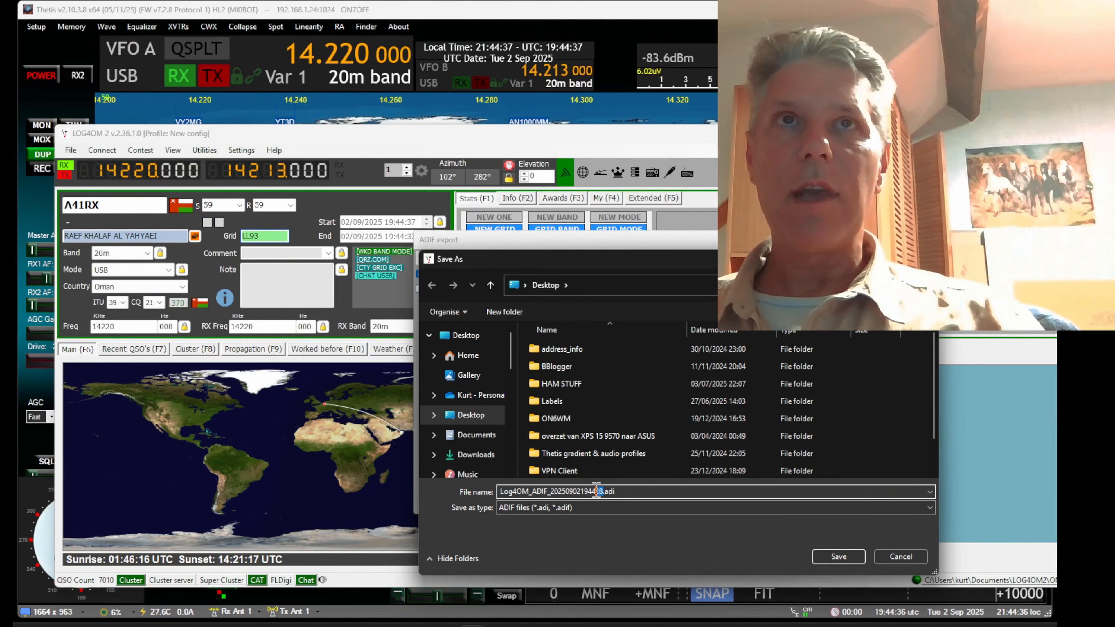
pyautogui.doubleClick(598, 489)
pyautogui.write('all')
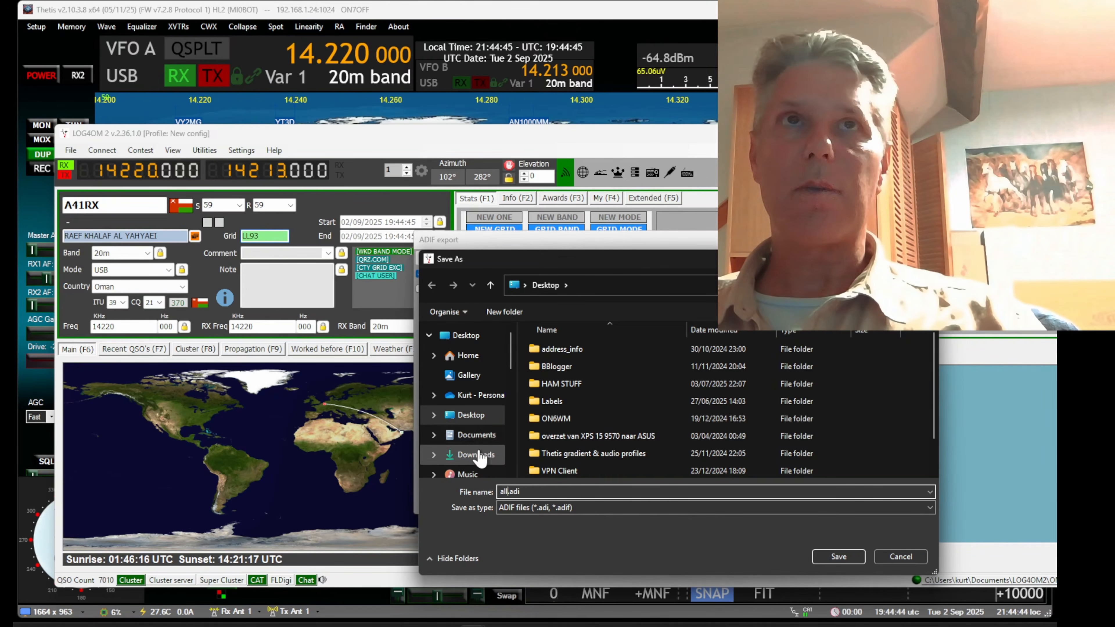
# Save the ADIF export in the Cluster-TCI-Bridge folder under Documents and close the export window
pyautogui.click(474, 437)
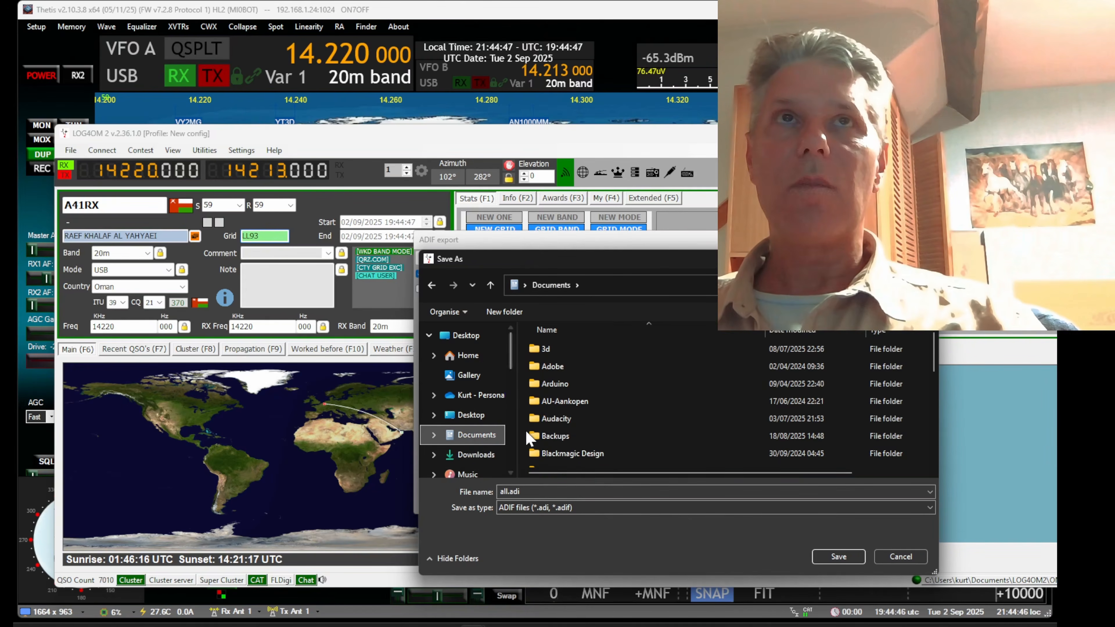
pyautogui.scroll(-3, 575, 420)
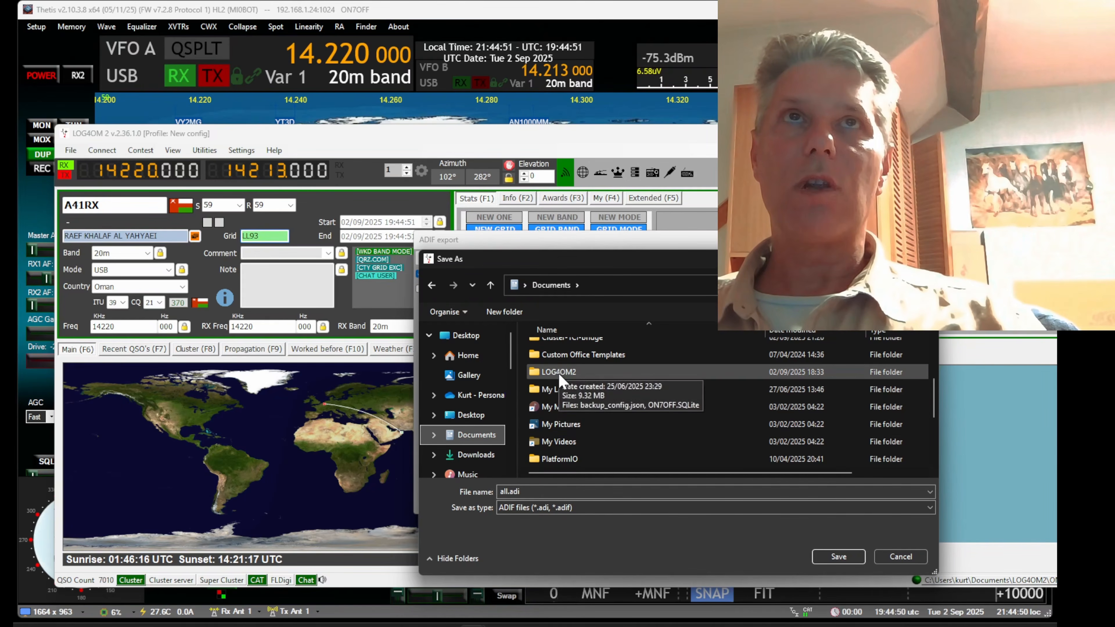
pyautogui.scroll(1, 559, 348)
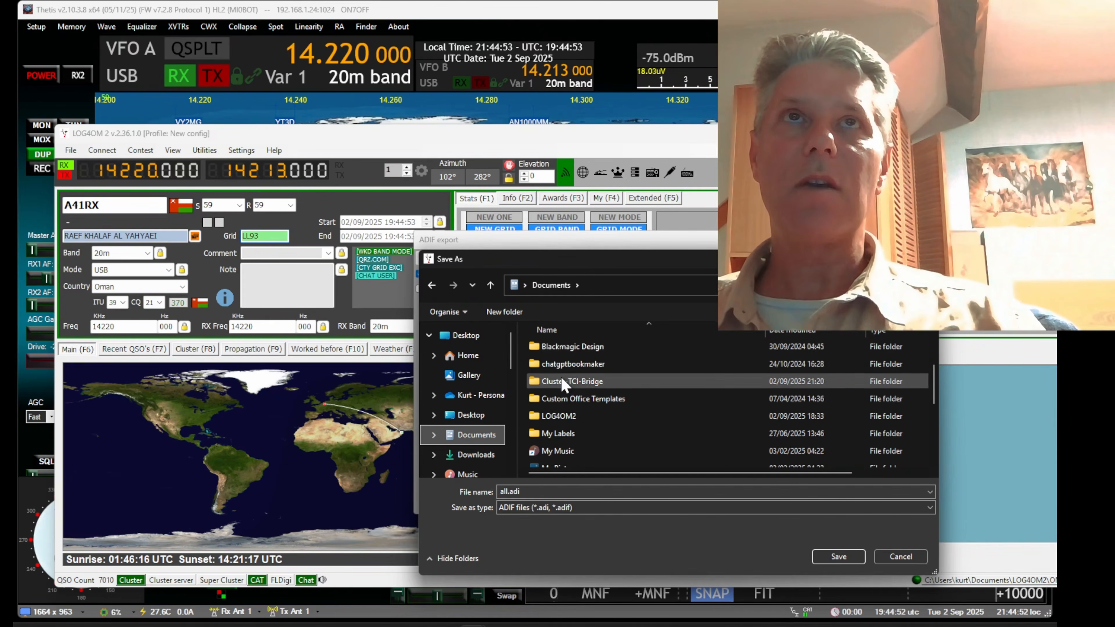
pyautogui.doubleClick(563, 377)
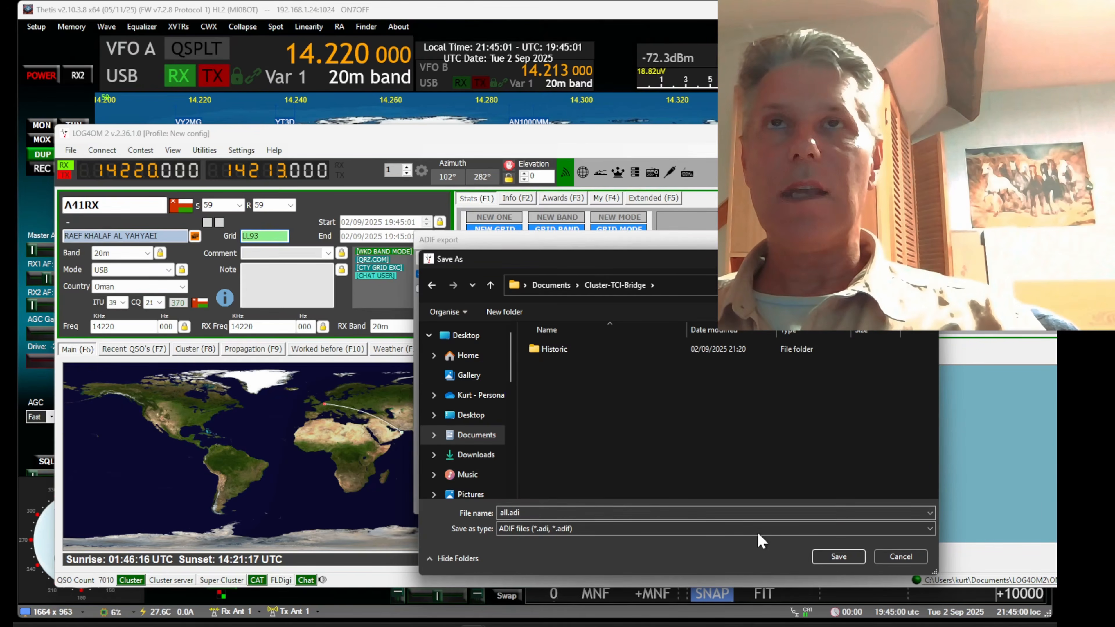
pyautogui.click(849, 557)
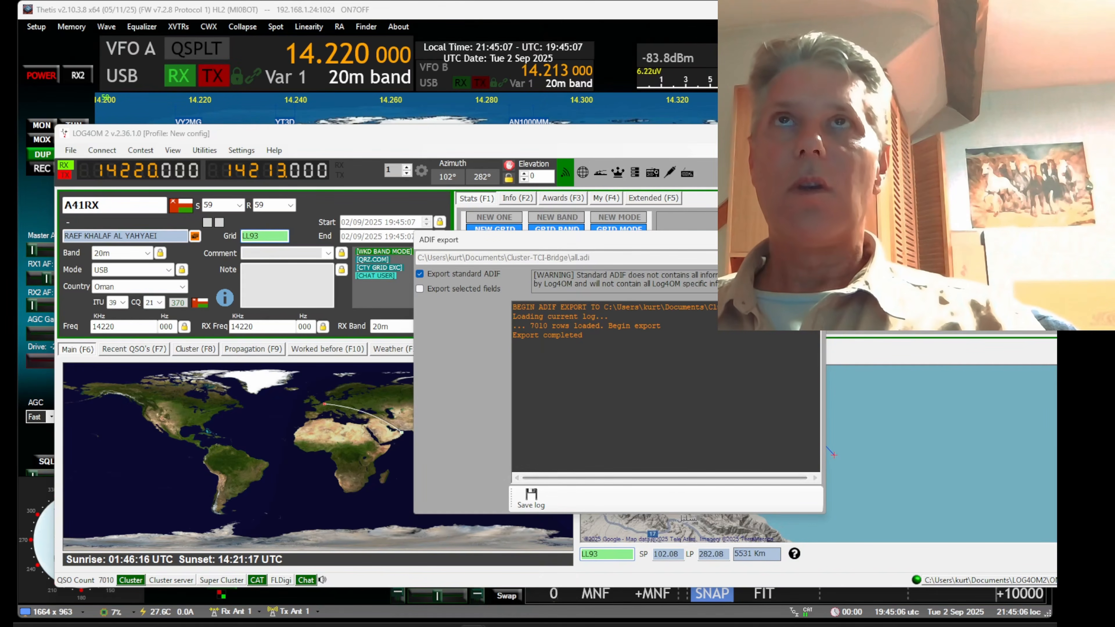
pyautogui.click(813, 239)
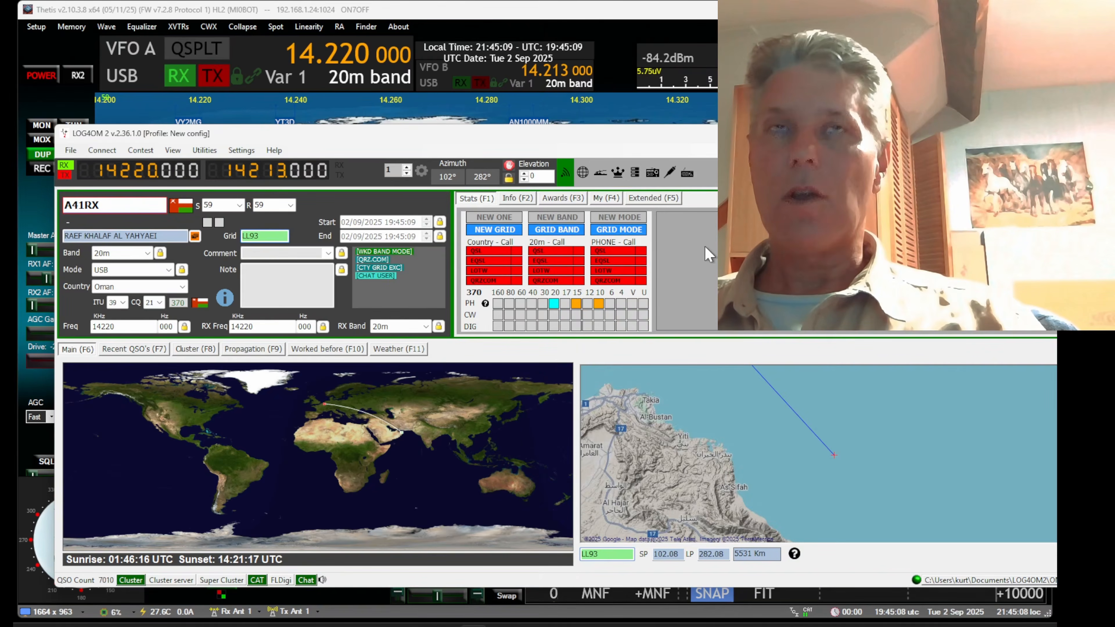
# Put Log4OM away and restart Cluster-TCI-Bridge so it loads the exported ADIF log, minimizing its window once connected
pyautogui.moveTo(583, 137); pyautogui.dragTo(0, 160)
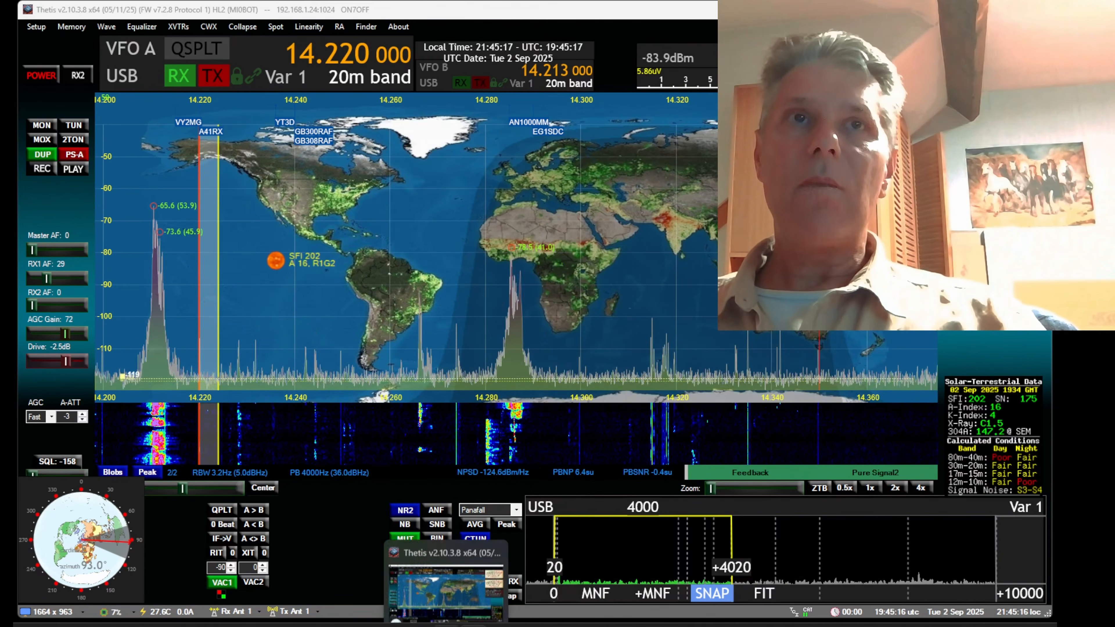
pyautogui.click(421, 625)
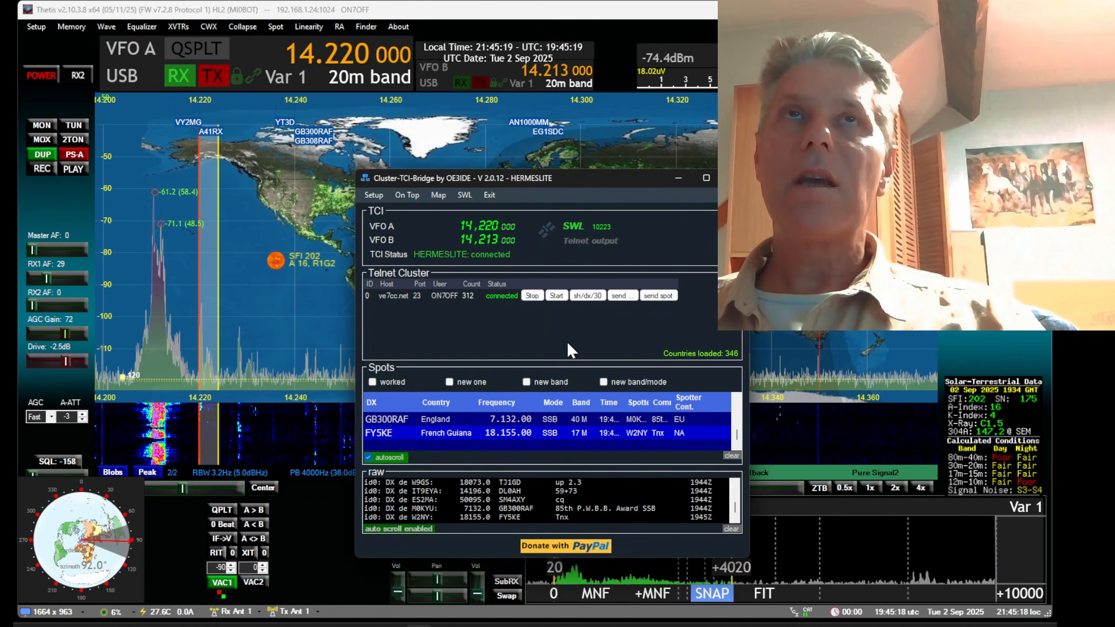
pyautogui.click(490, 195)
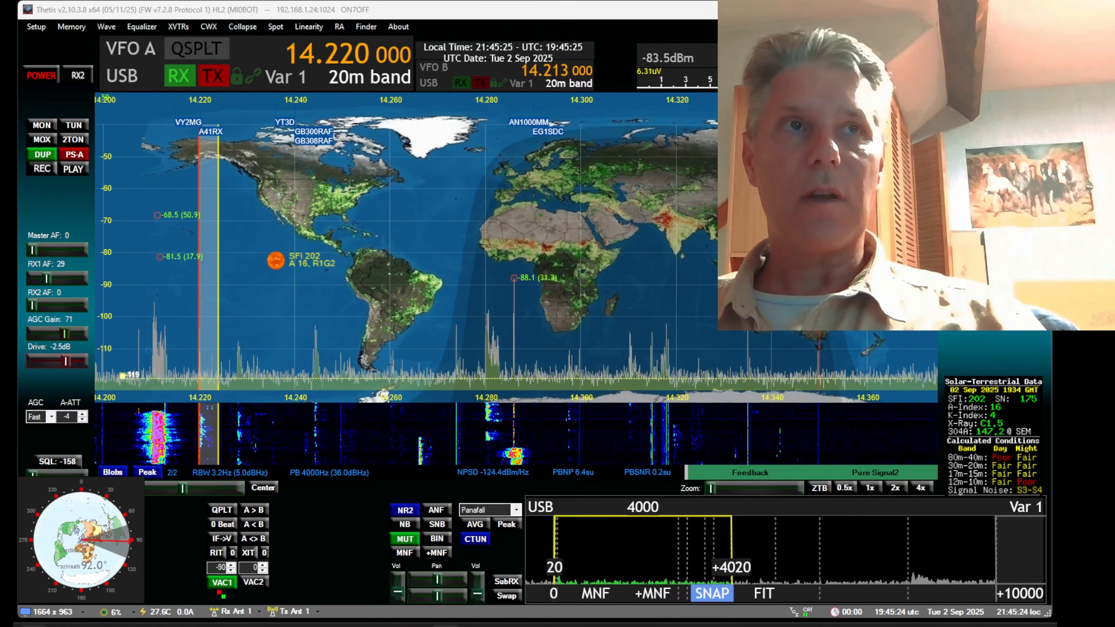
pyautogui.press('super')
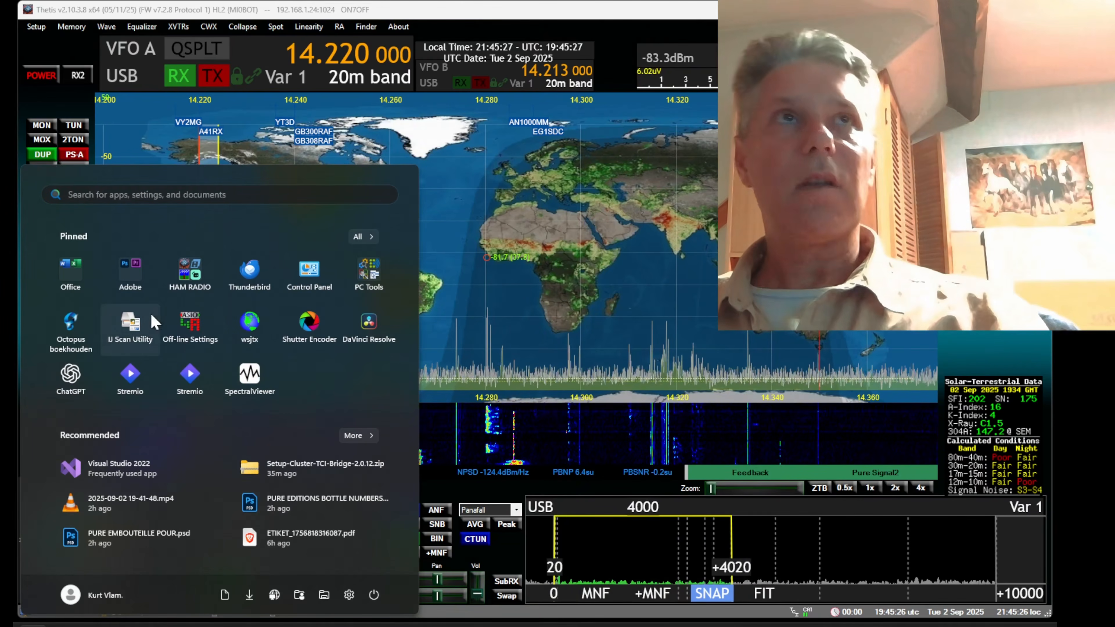
pyautogui.click(191, 265)
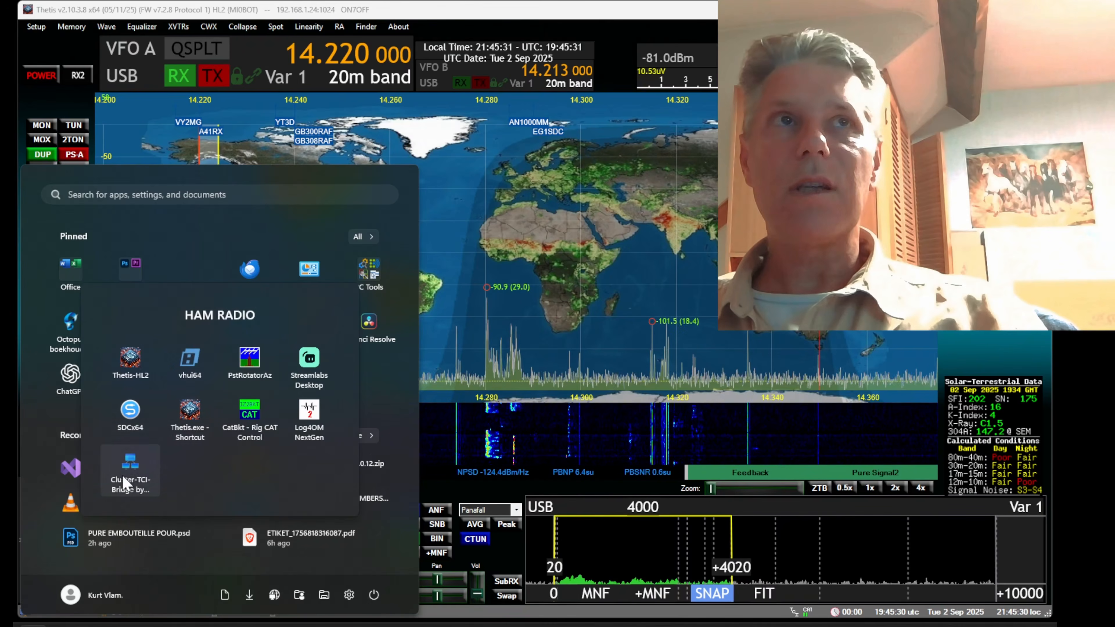
pyautogui.click(131, 466)
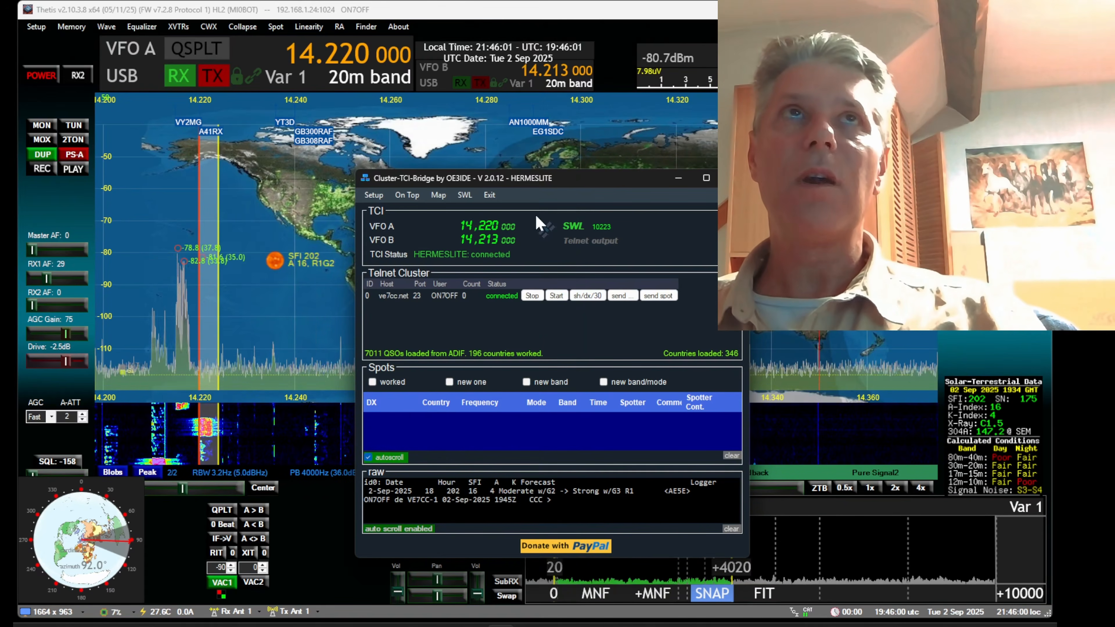
pyautogui.moveTo(327, 136)
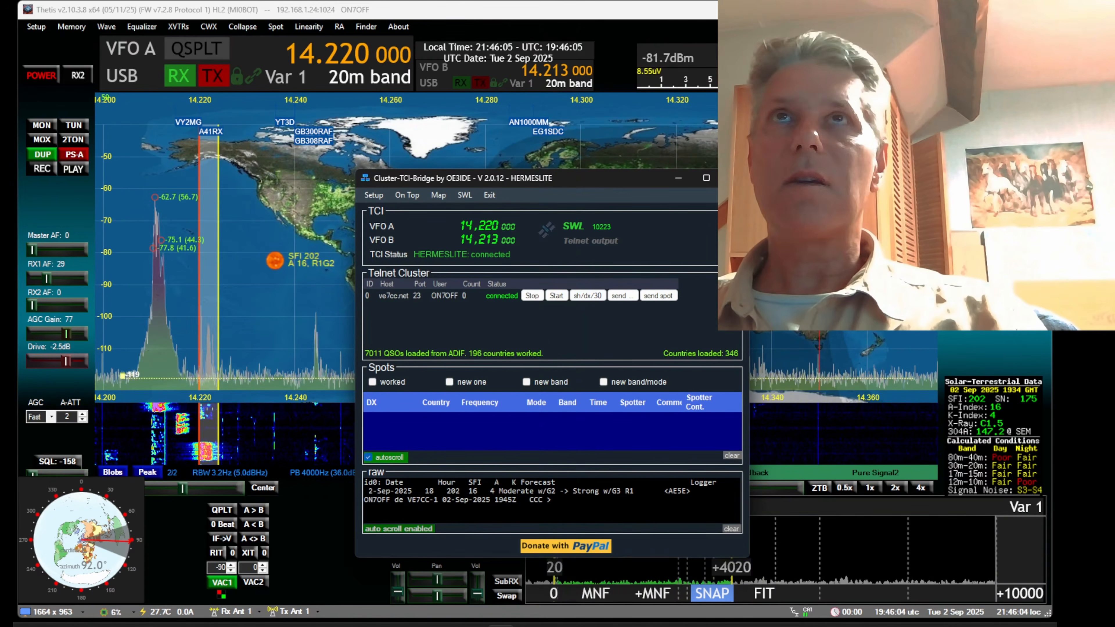
pyautogui.click(678, 178)
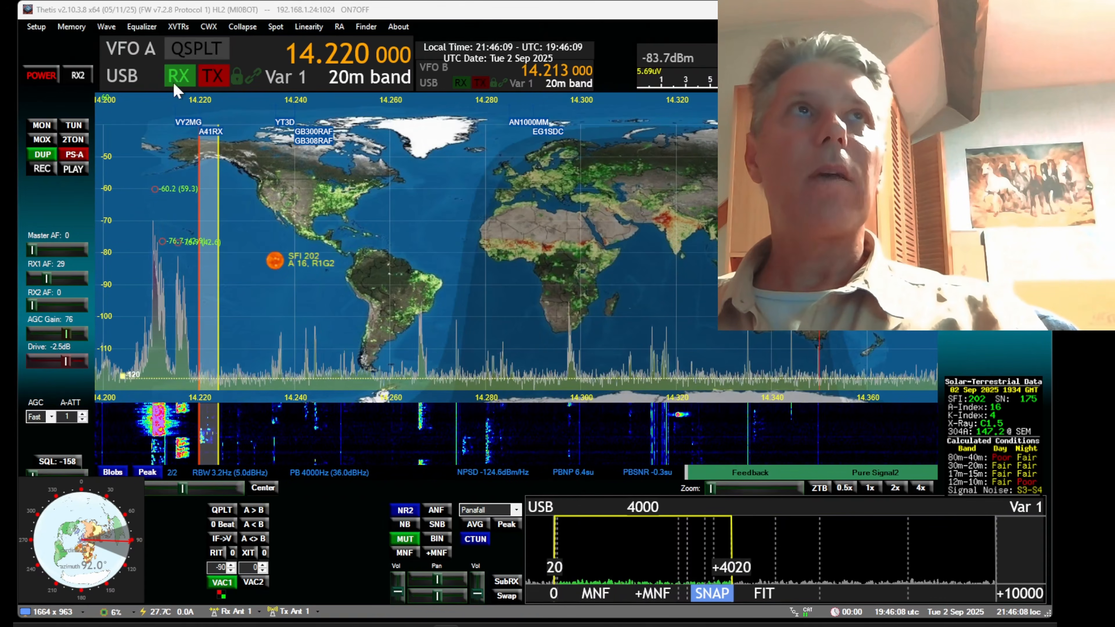
# Clear the non-SWL TCI spots from the Thetis panadapter in the TCI server's network settings
pyautogui.click(36, 26)
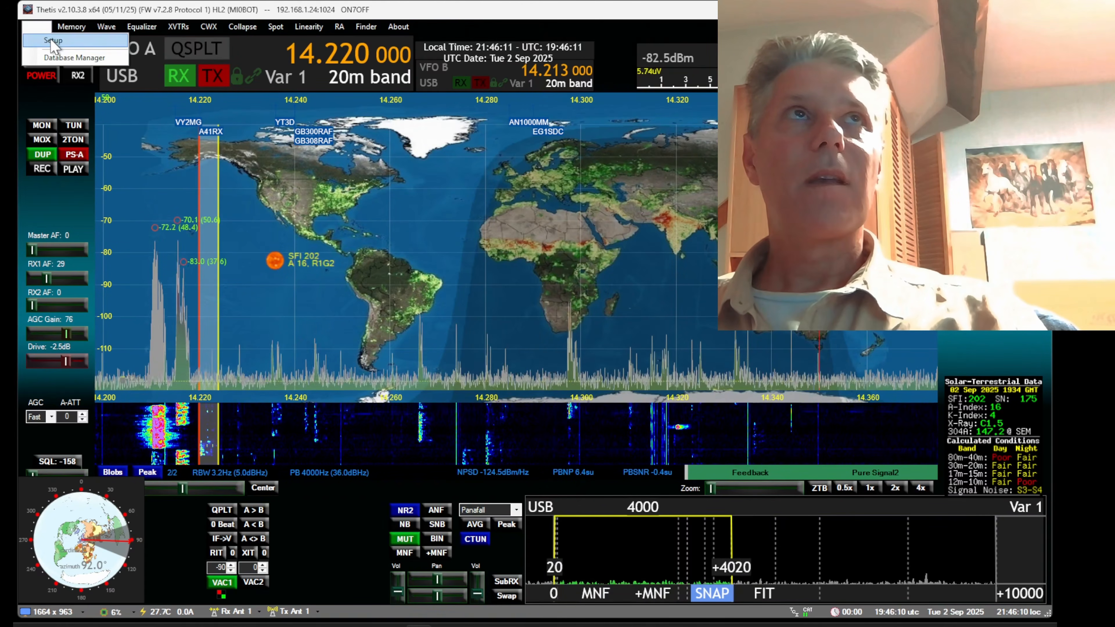
pyautogui.click(53, 41)
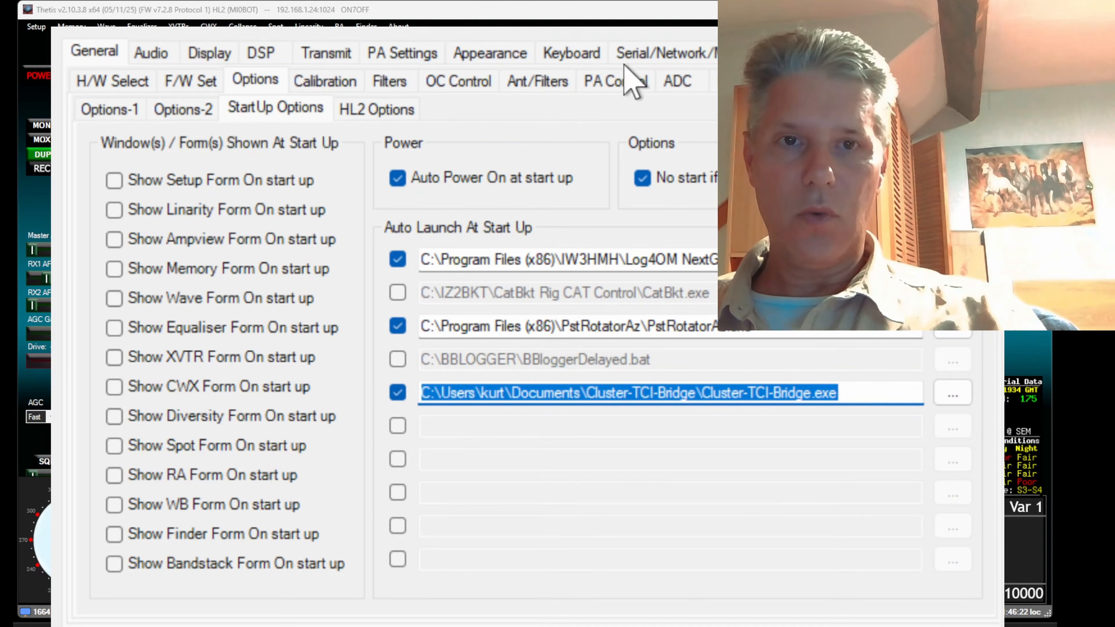
pyautogui.click(643, 47)
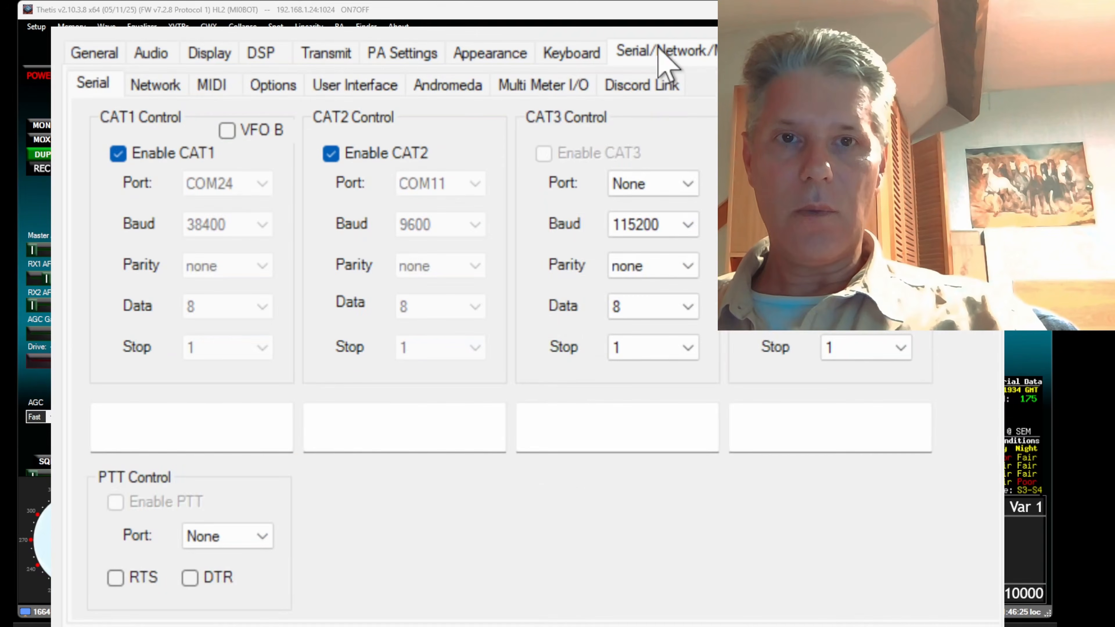
pyautogui.click(155, 85)
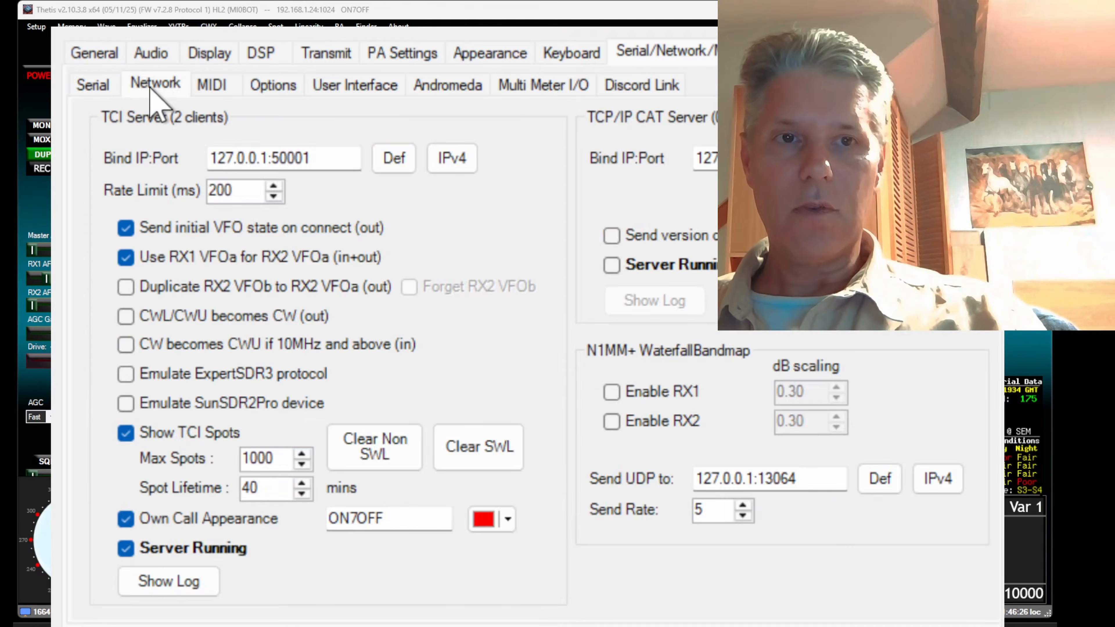
pyautogui.click(372, 454)
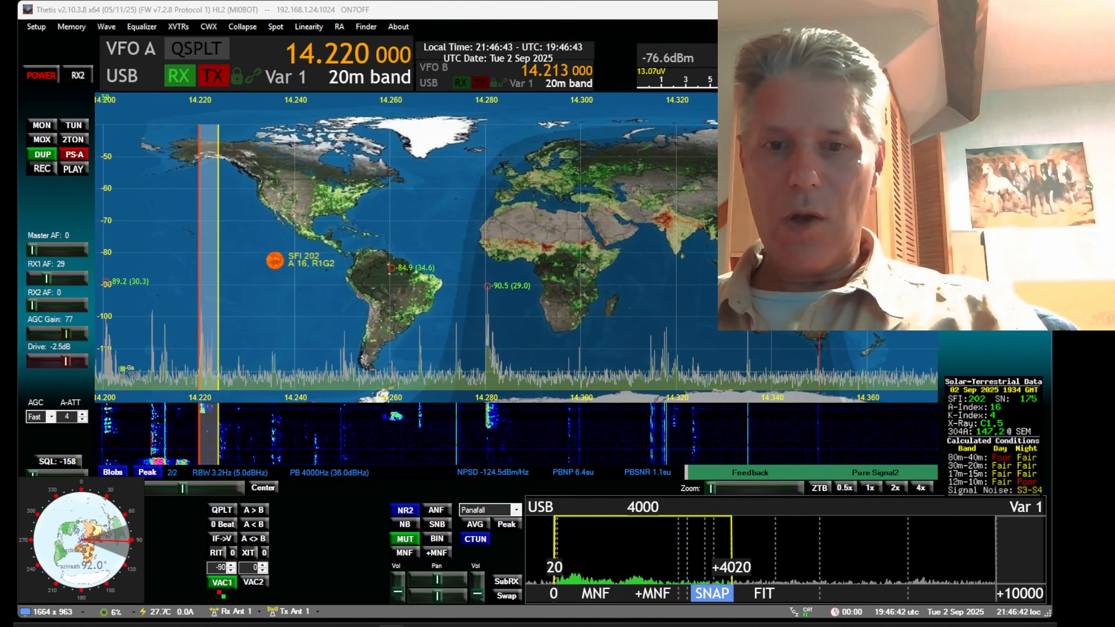
# Send the SH/DX/100 command to the ve7cc.net cluster from Cluster-TCI-Bridge and close the telnet command window
pyautogui.click(501, 625)
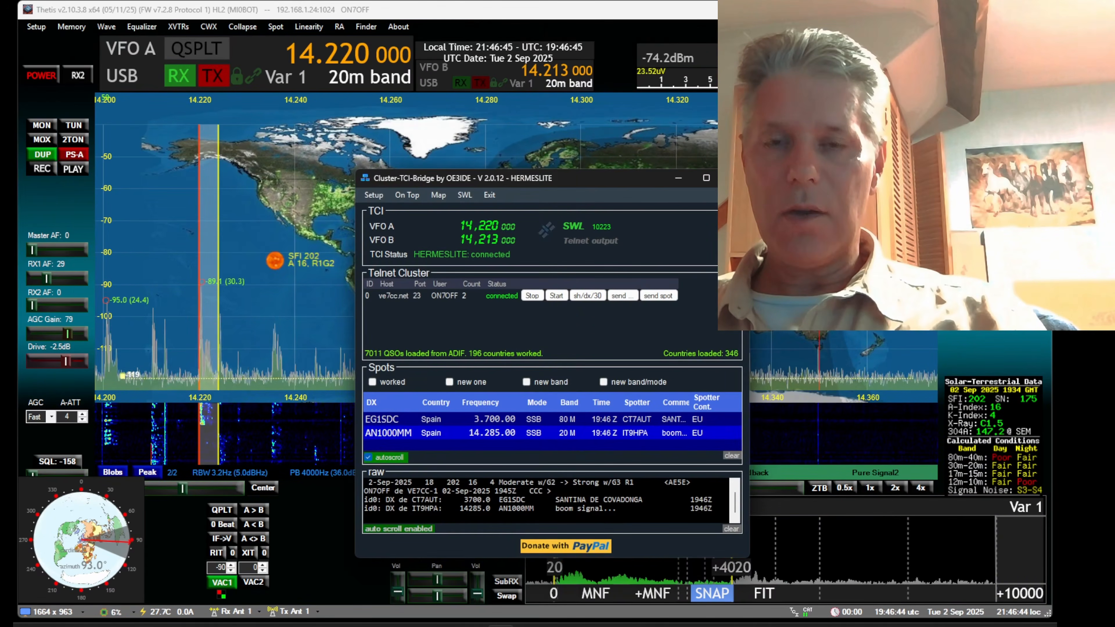
pyautogui.click(620, 296)
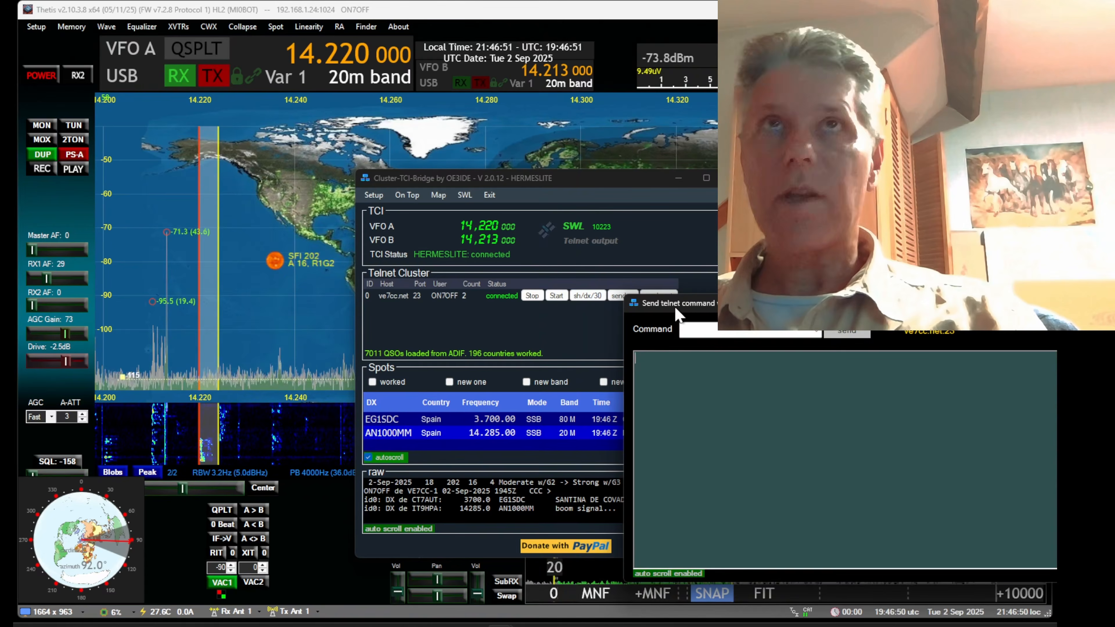
pyautogui.click(629, 351)
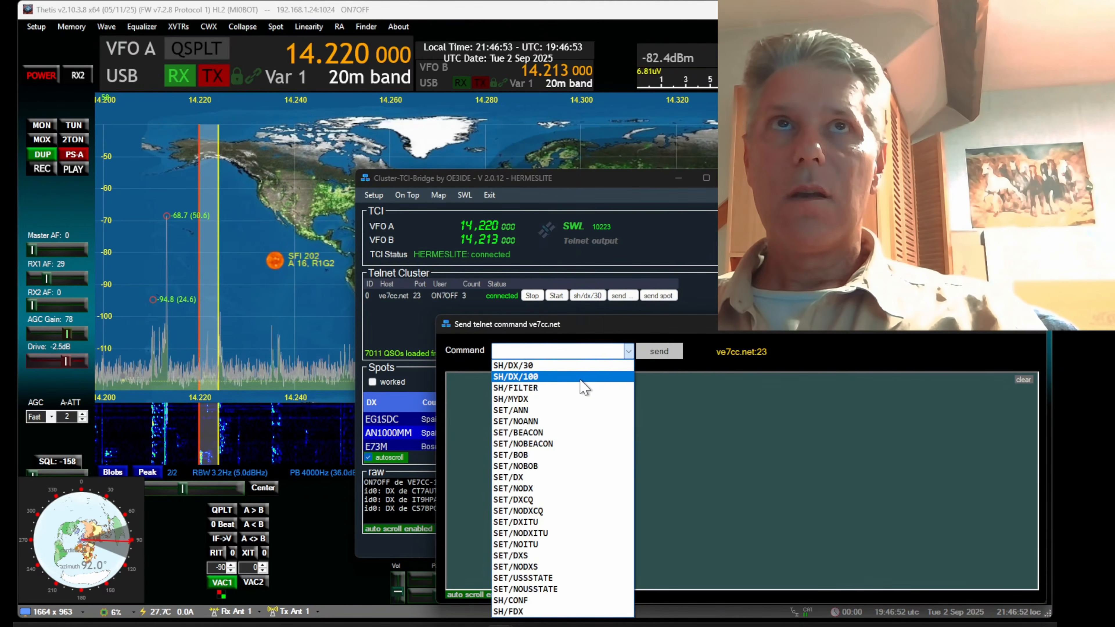
pyautogui.click(584, 387)
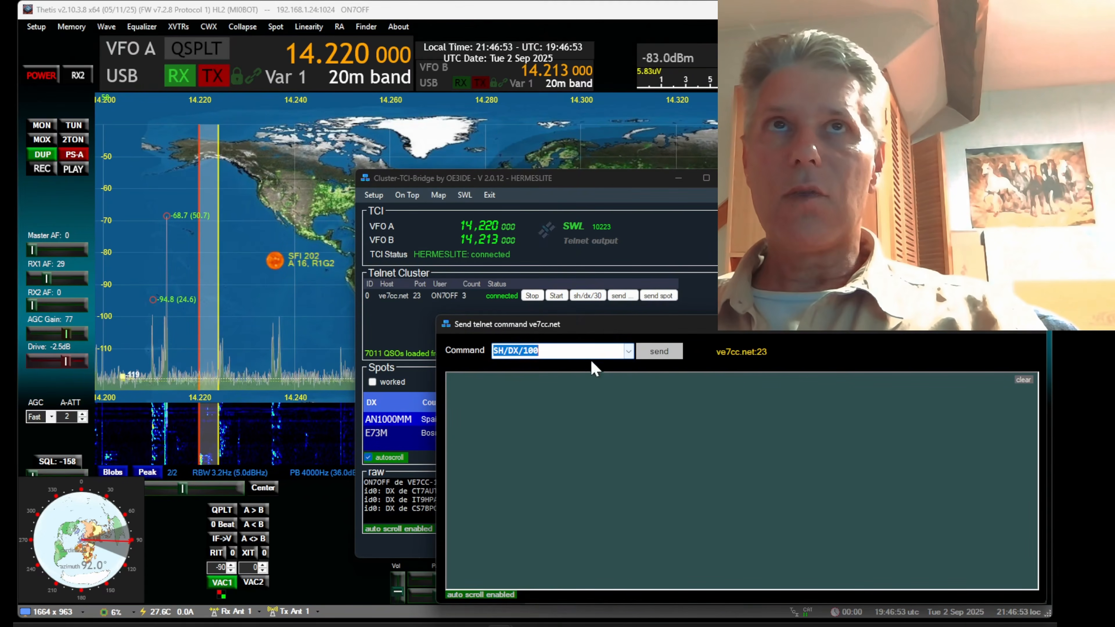
pyautogui.click(667, 356)
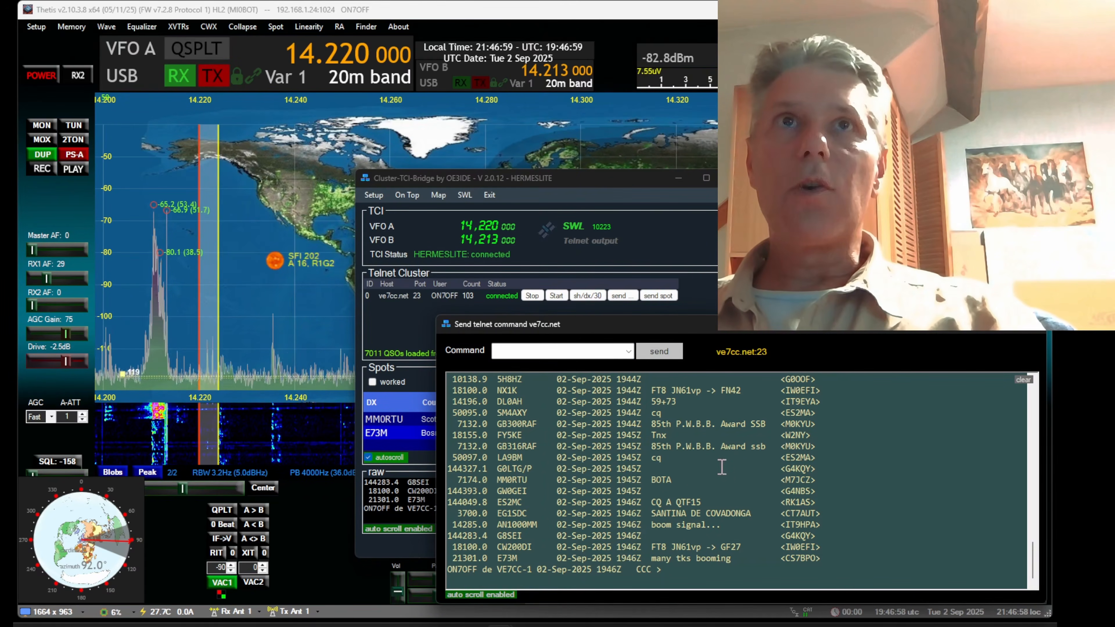
pyautogui.click(1032, 332)
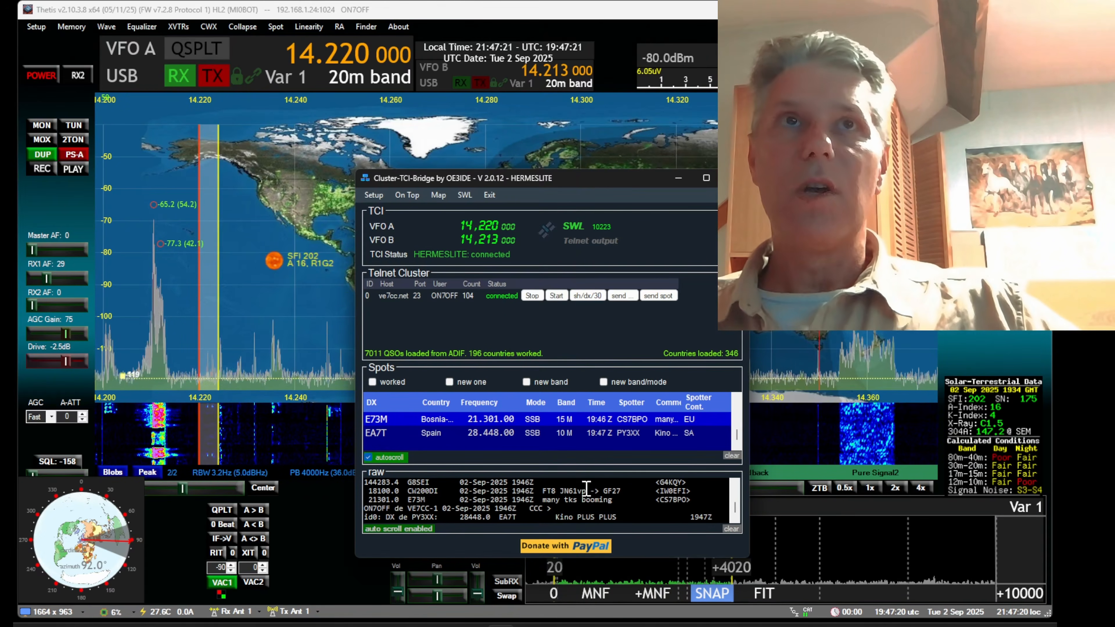
# Switch VFO A in Thetis to the 10m band and tune down to 28.435 199 MHz to view the 28.448 MHz spot
pyautogui.scroll(-1, 587, 488)
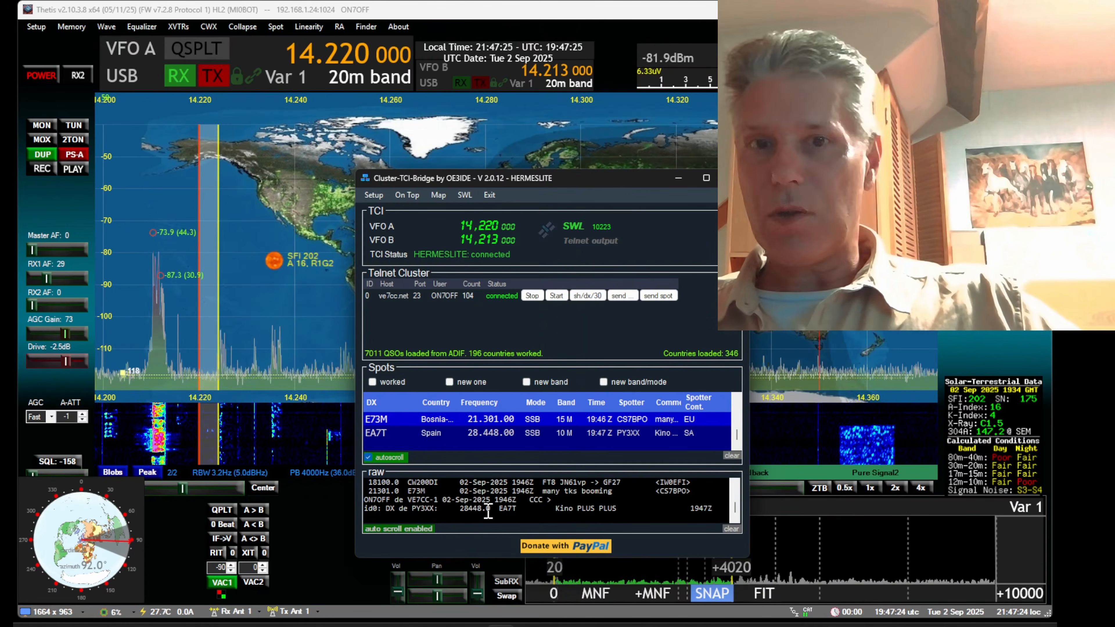
pyautogui.click(362, 78)
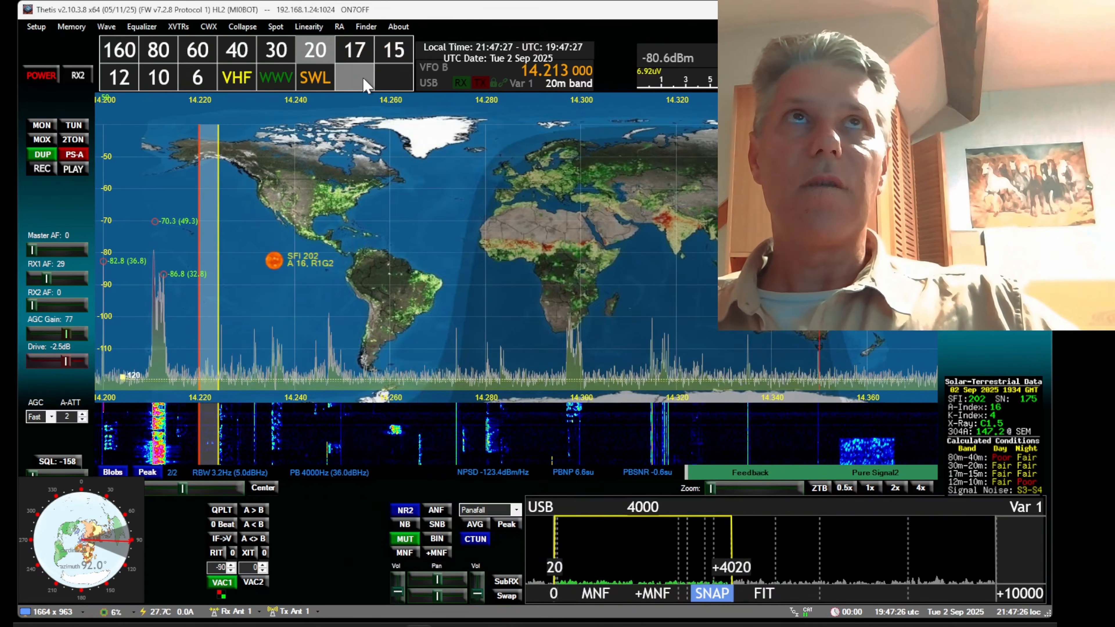
pyautogui.click(159, 77)
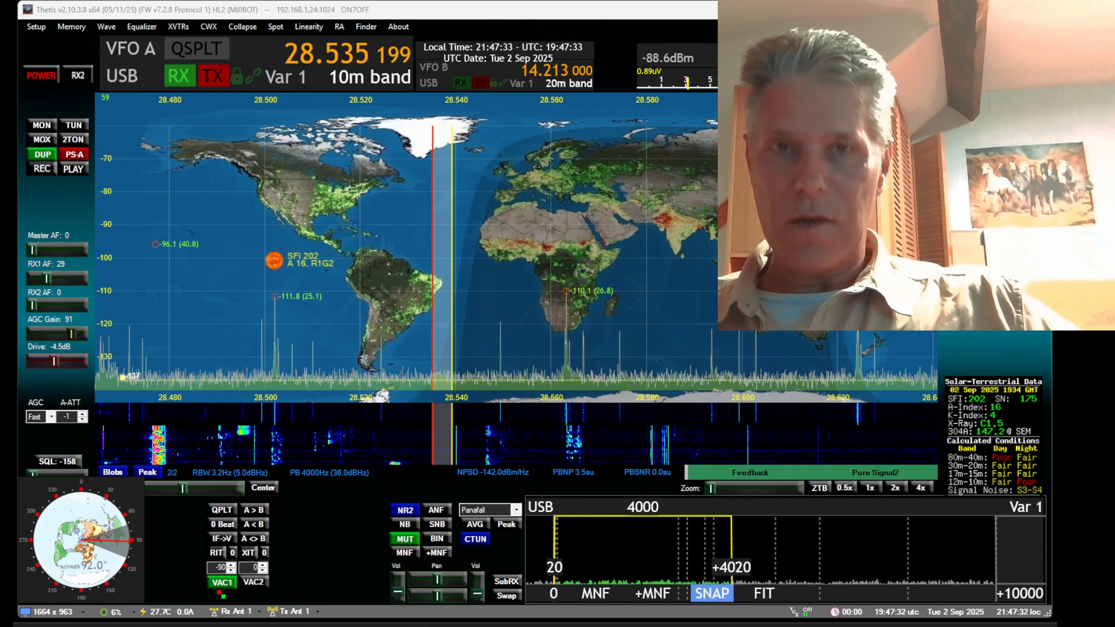
pyautogui.click(500, 626)
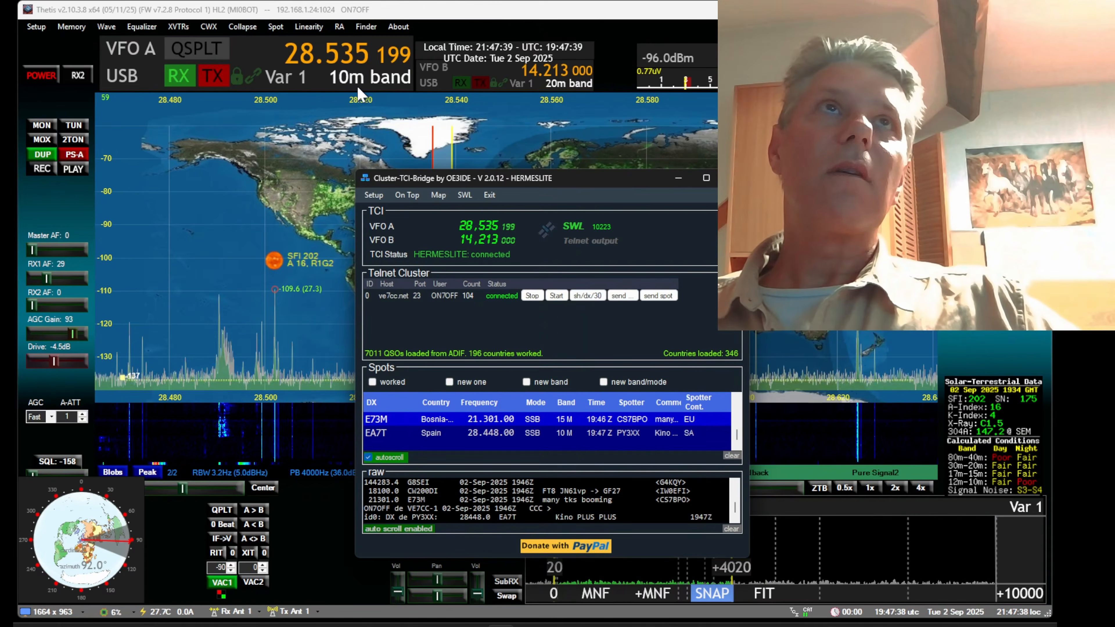
pyautogui.scroll(-1, 334, 55)
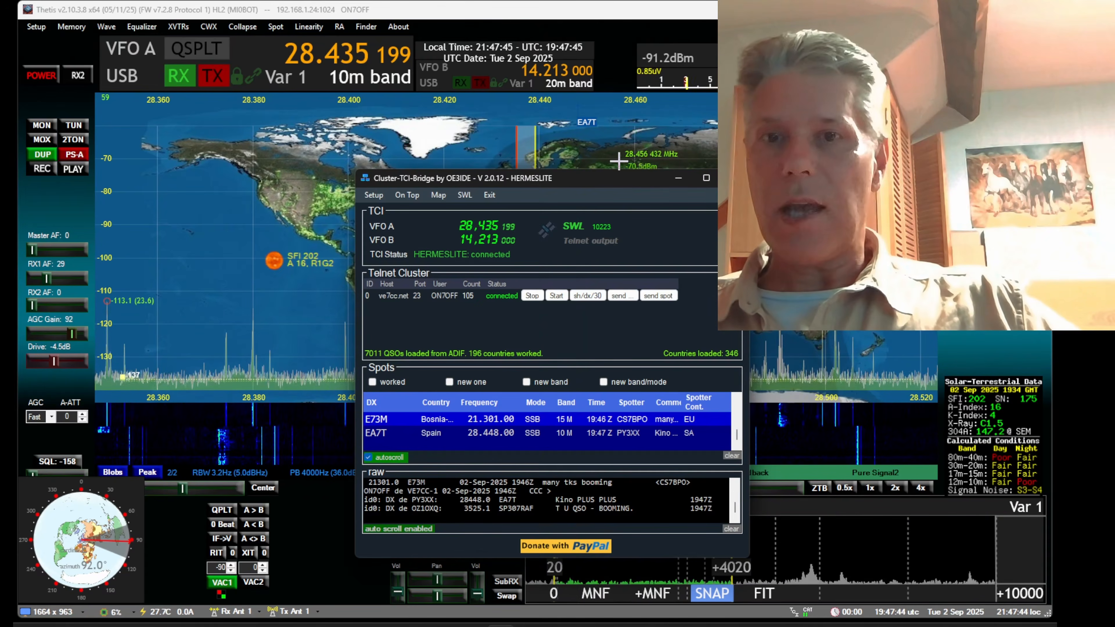
pyautogui.moveTo(593, 119)
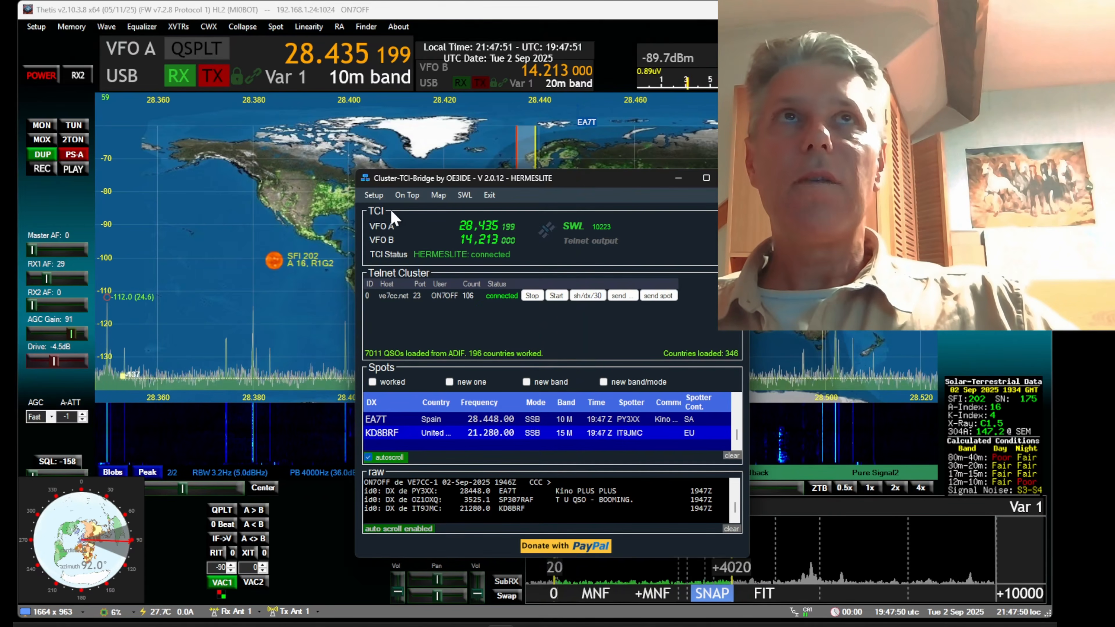
# Review the spot colors and ADIF processing colors in the Cluster-TCI-Bridge setup, then save and close it
pyautogui.click(373, 196)
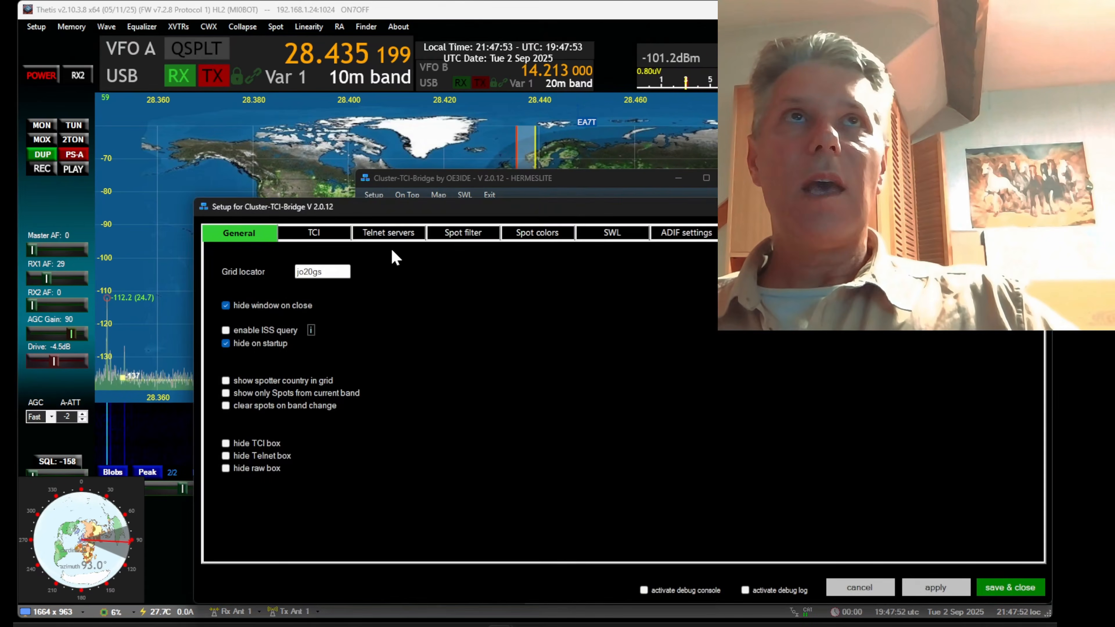
pyautogui.click(553, 239)
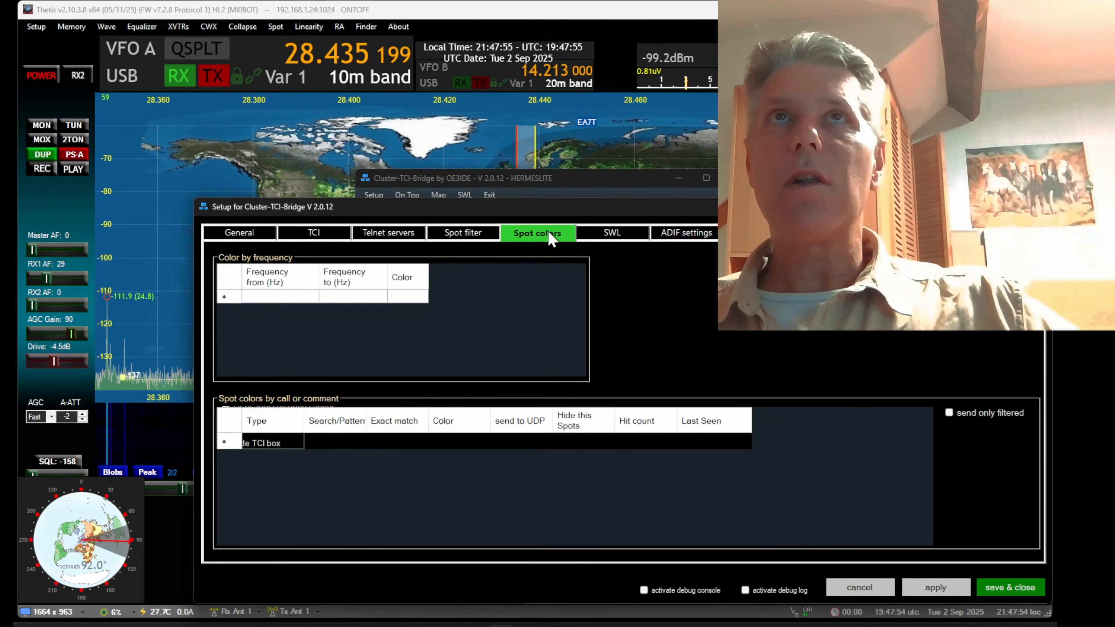
pyautogui.click(679, 237)
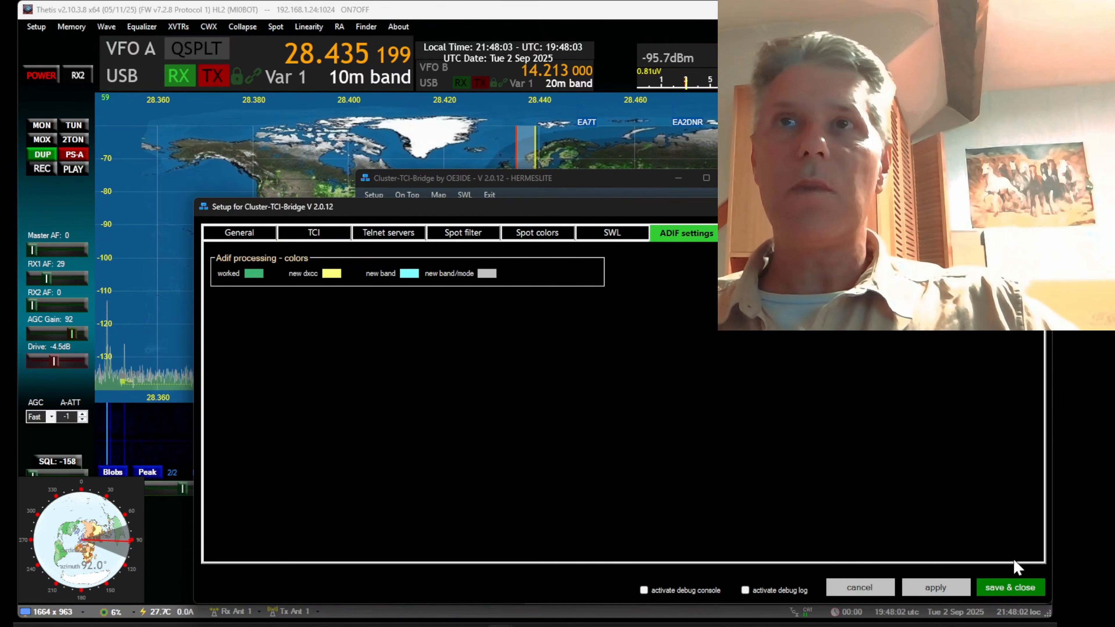
pyautogui.click(1016, 589)
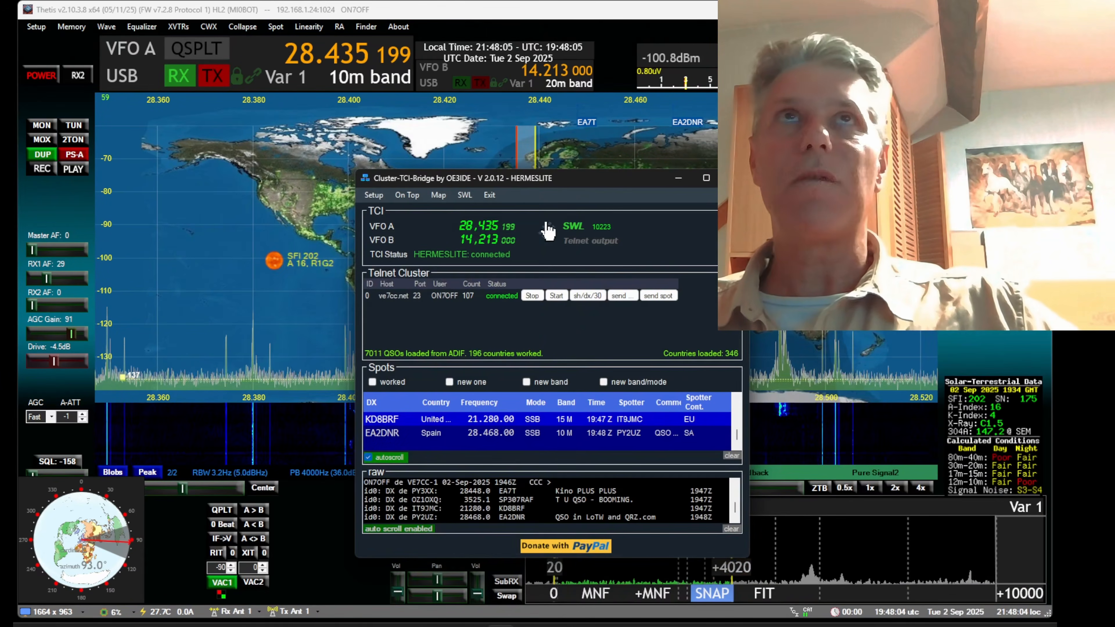
# Check the Thetis panadapter for DX spots on the 12m, 15m and 17m bands in turn
pyautogui.click(375, 80)
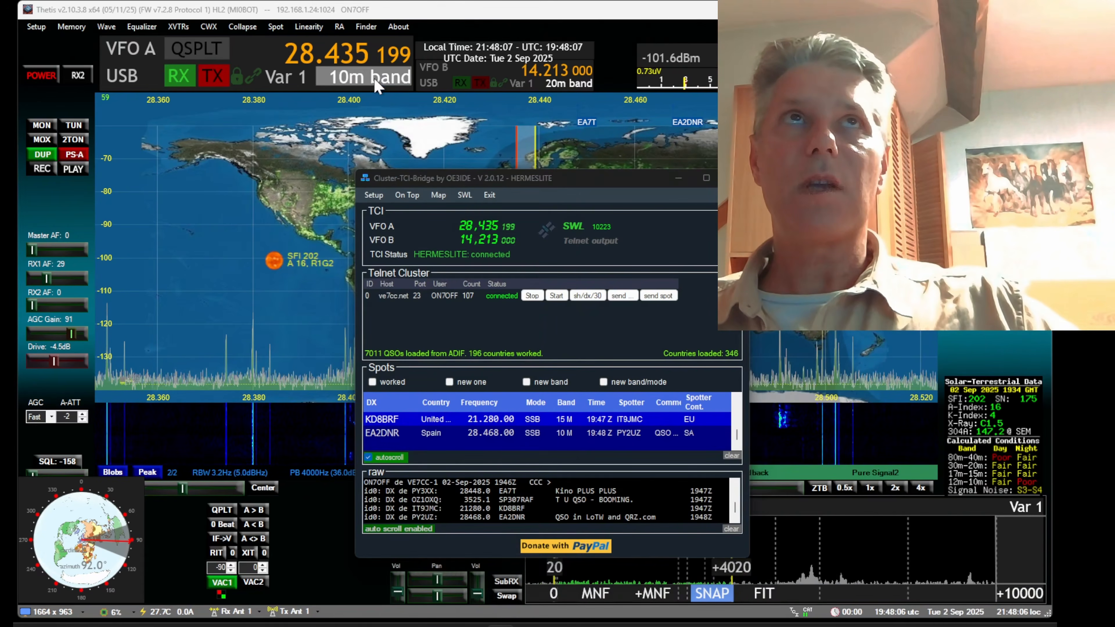
pyautogui.click(144, 79)
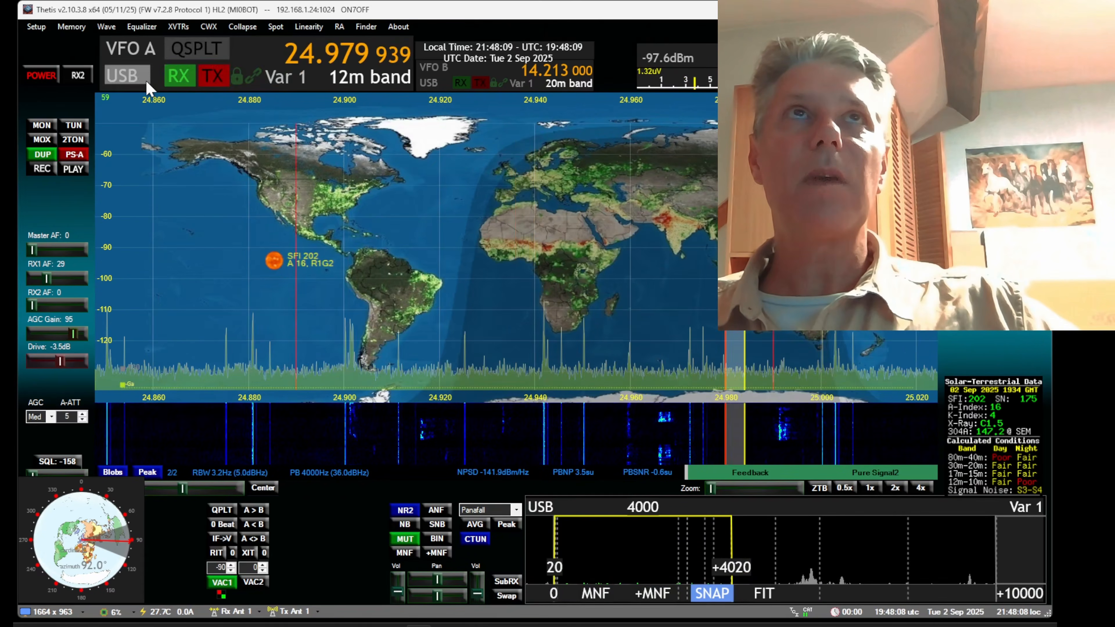
pyautogui.click(361, 80)
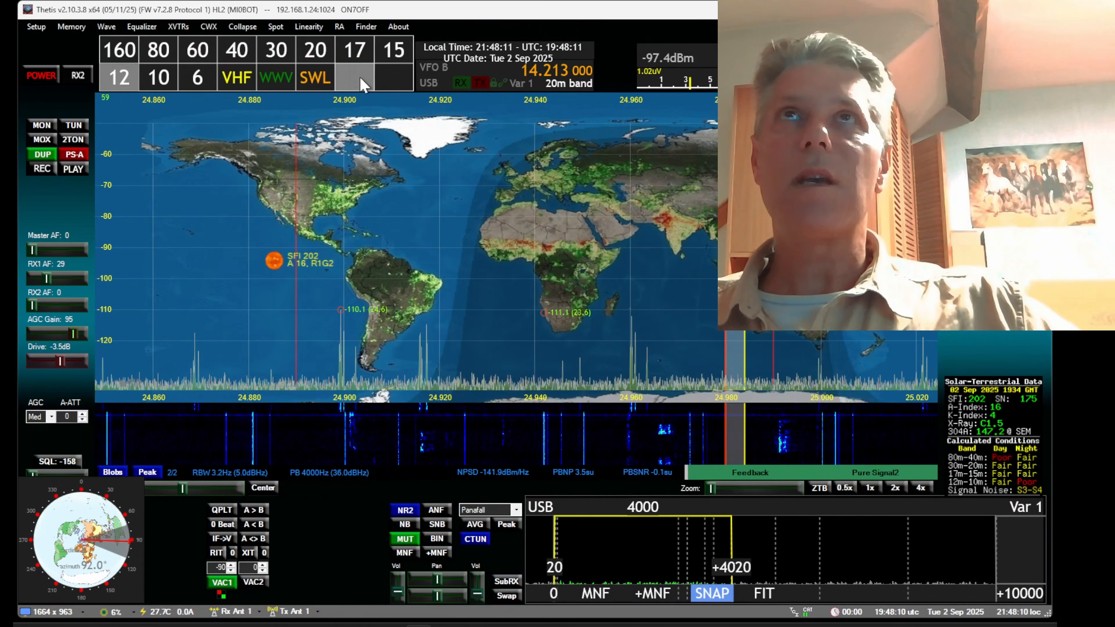
pyautogui.click(390, 48)
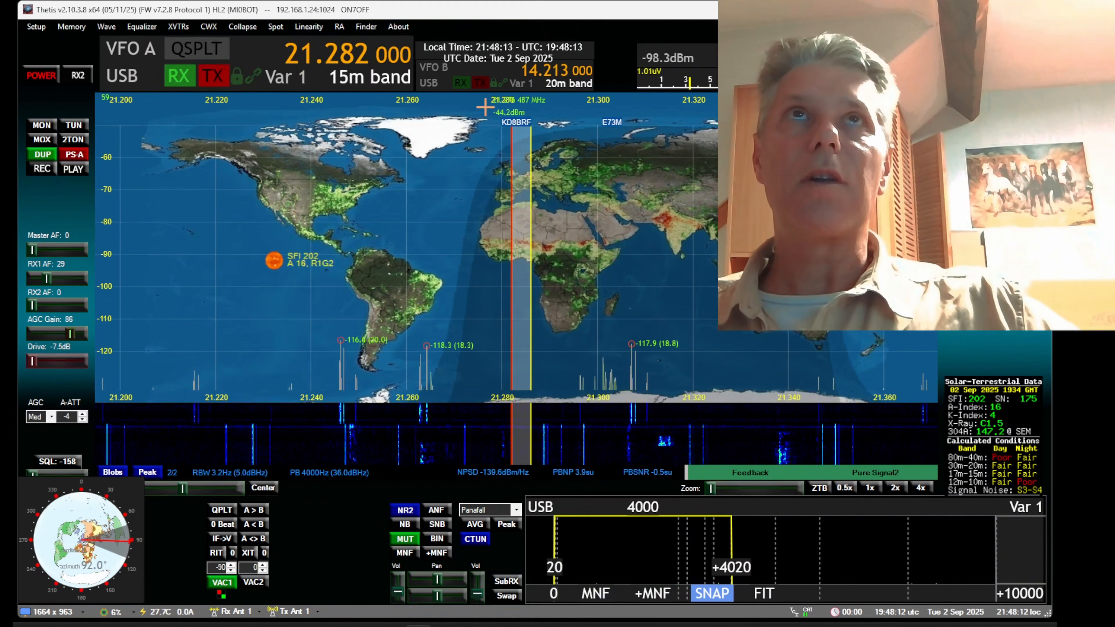
pyautogui.click(396, 79)
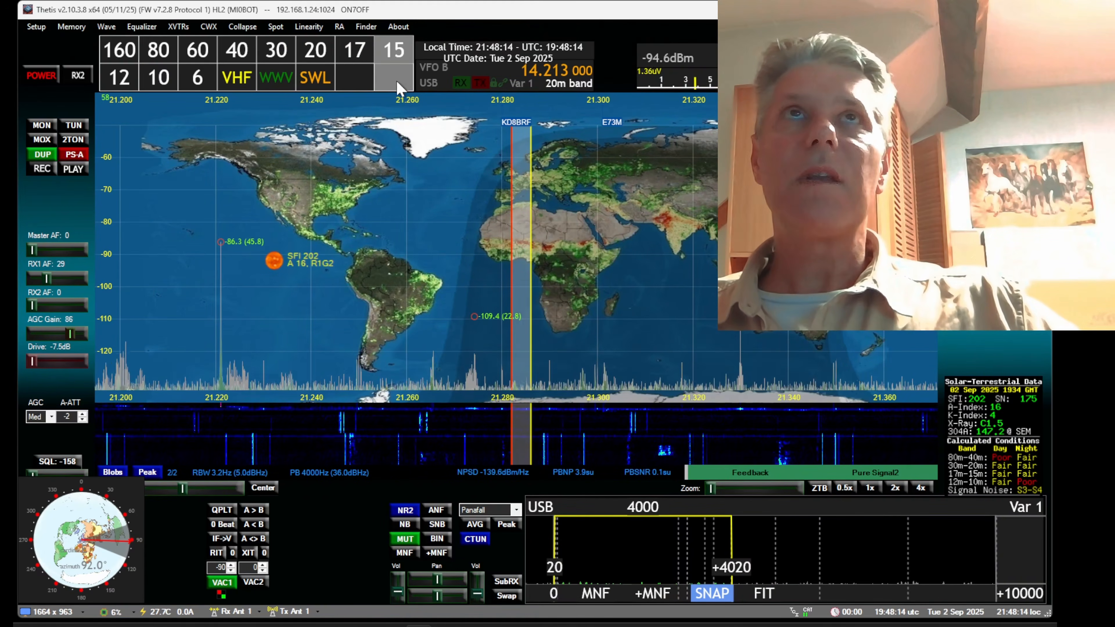
pyautogui.click(351, 55)
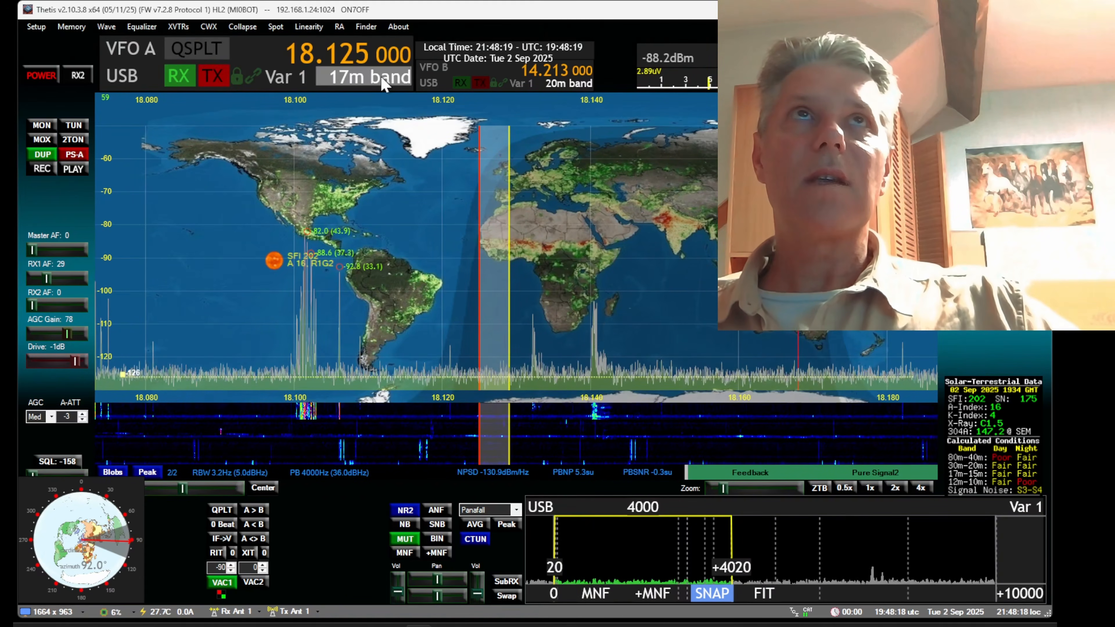
# Return VFO A to the 20m band, tune it to about 14.210 MHz and shift the displayed frequency range lower
pyautogui.click(347, 70)
pyautogui.click(315, 50)
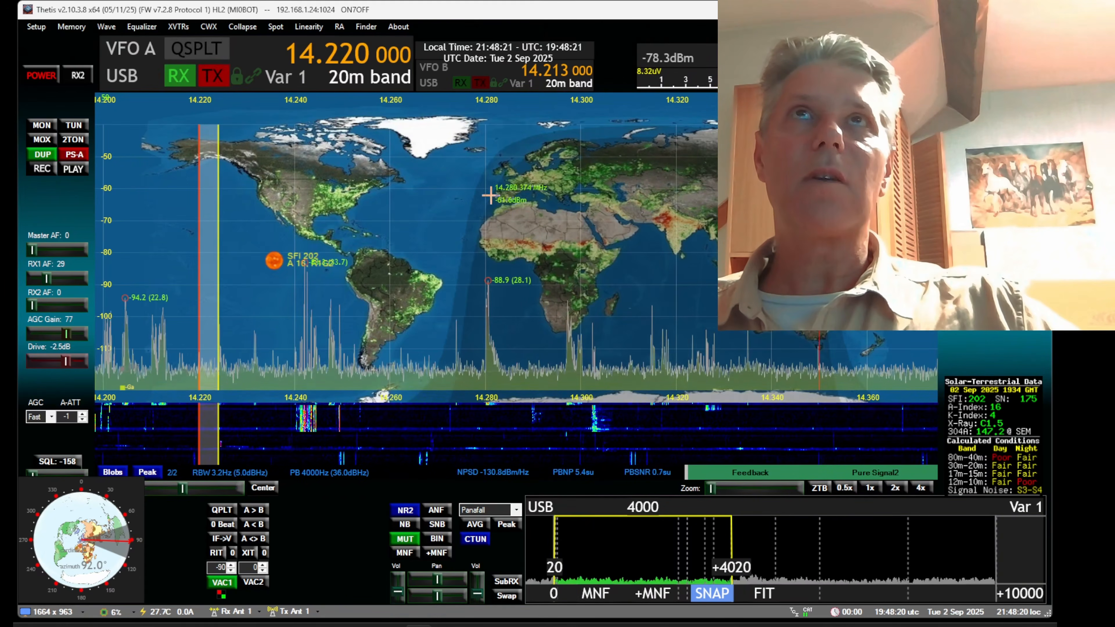
pyautogui.scroll(-15, 447, 201)
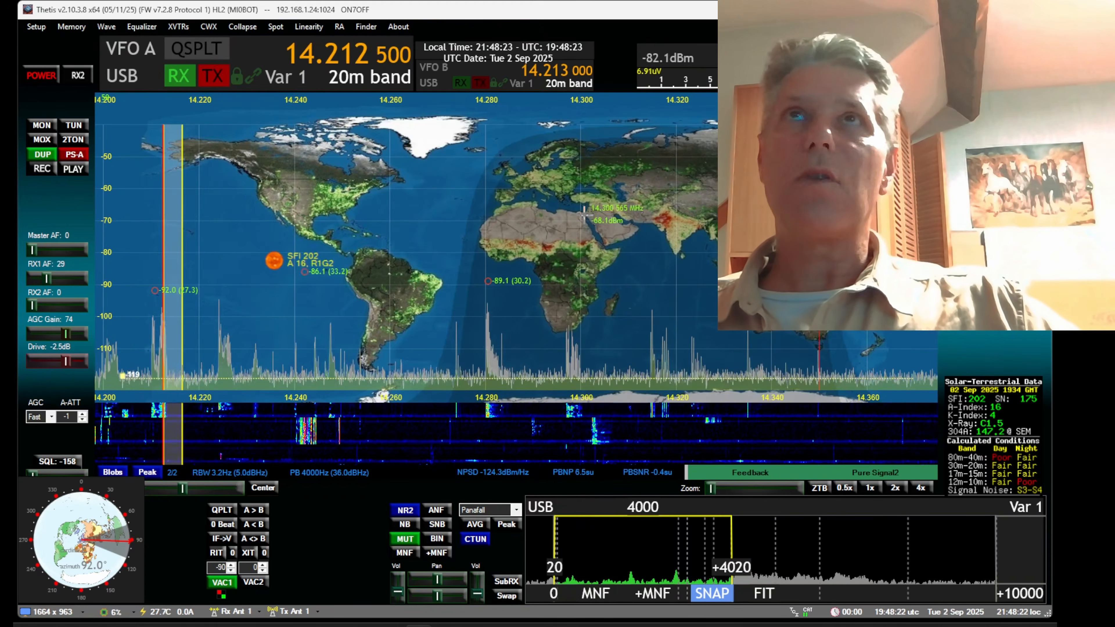
pyautogui.moveTo(576, 230)
pyautogui.mouseDown()
pyautogui.moveTo(396, 231)
pyautogui.moveTo(564, 231)
pyautogui.mouseUp()
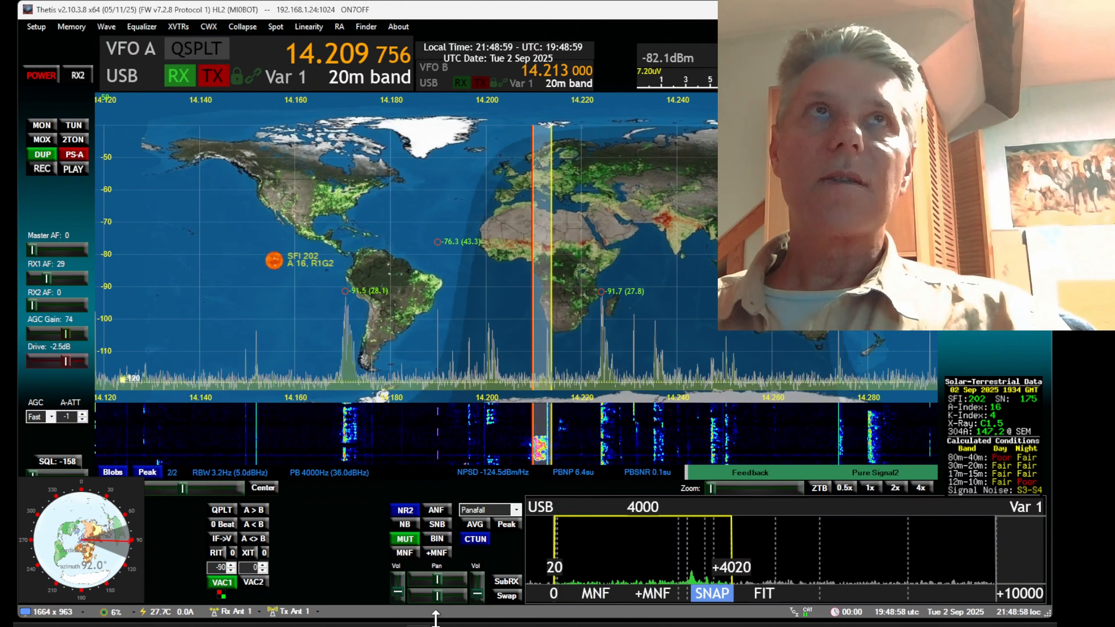
# Review the Log4OM and Cluster-TCI-Bridge.exe paths among the programs Thetis launches automatically at start up
pyautogui.click(45, 25)
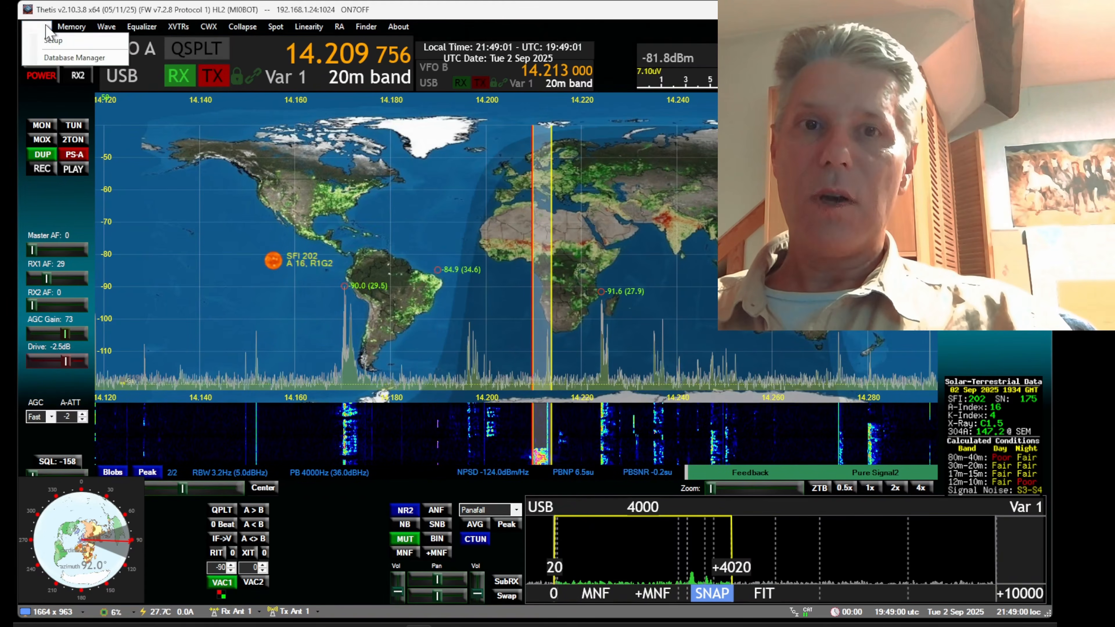
pyautogui.click(48, 39)
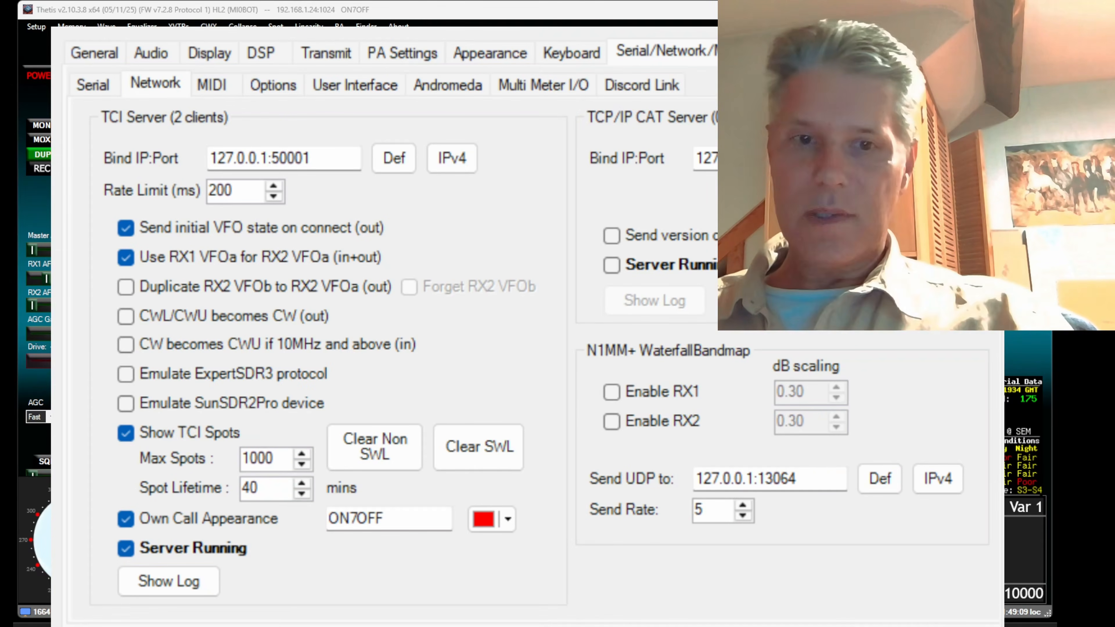
pyautogui.click(81, 53)
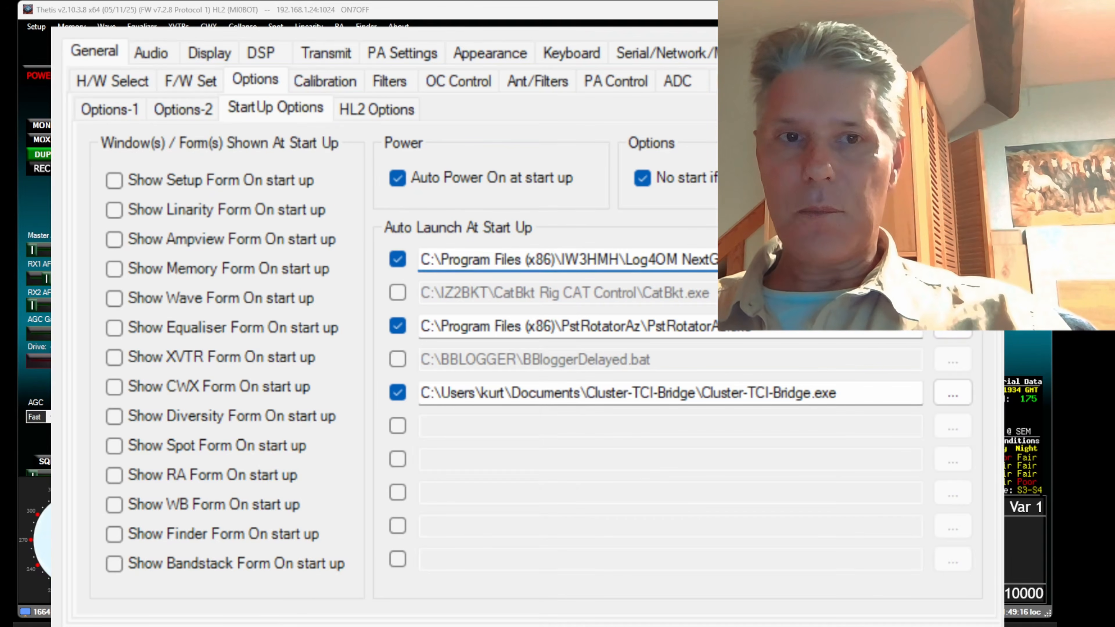
pyautogui.moveTo(711, 260); pyautogui.dragTo(421, 259)
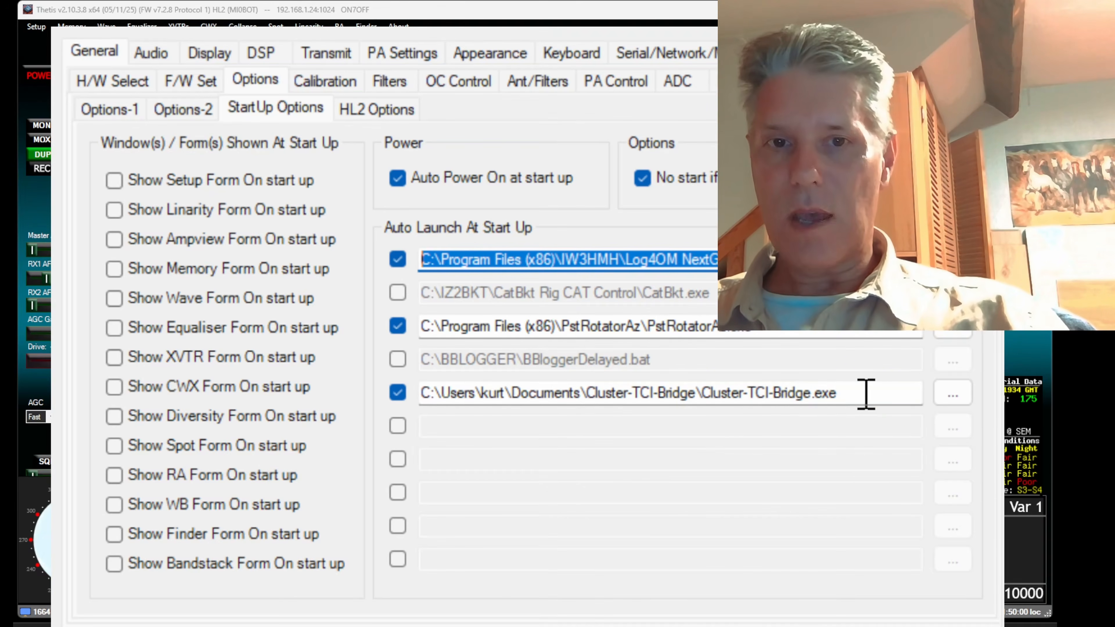
pyautogui.moveTo(918, 394); pyautogui.dragTo(497, 395)
pyautogui.click(497, 395)
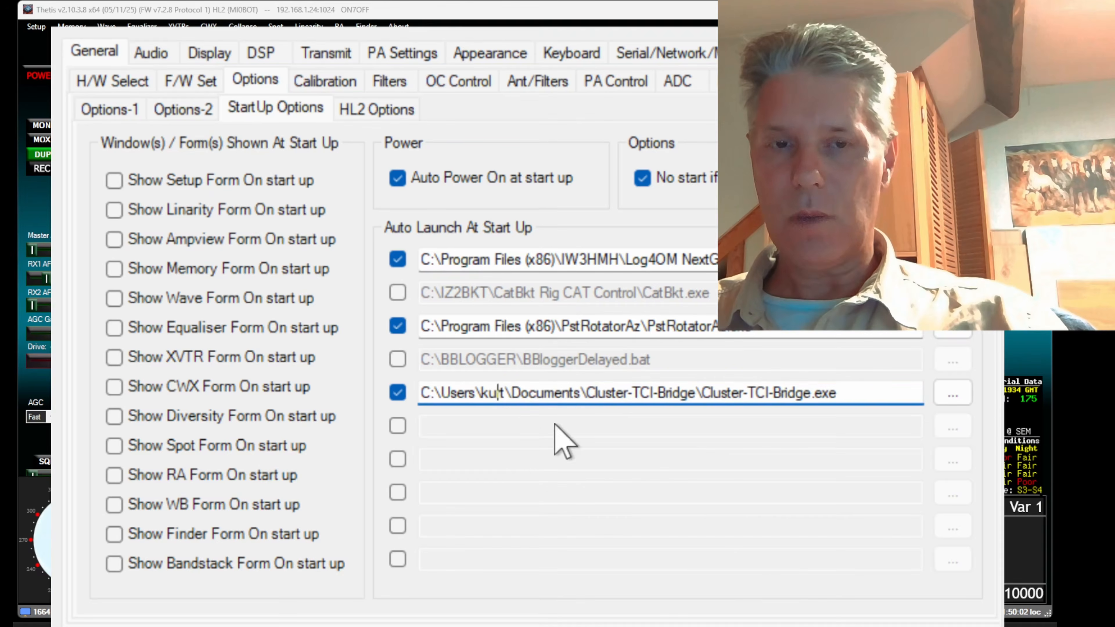